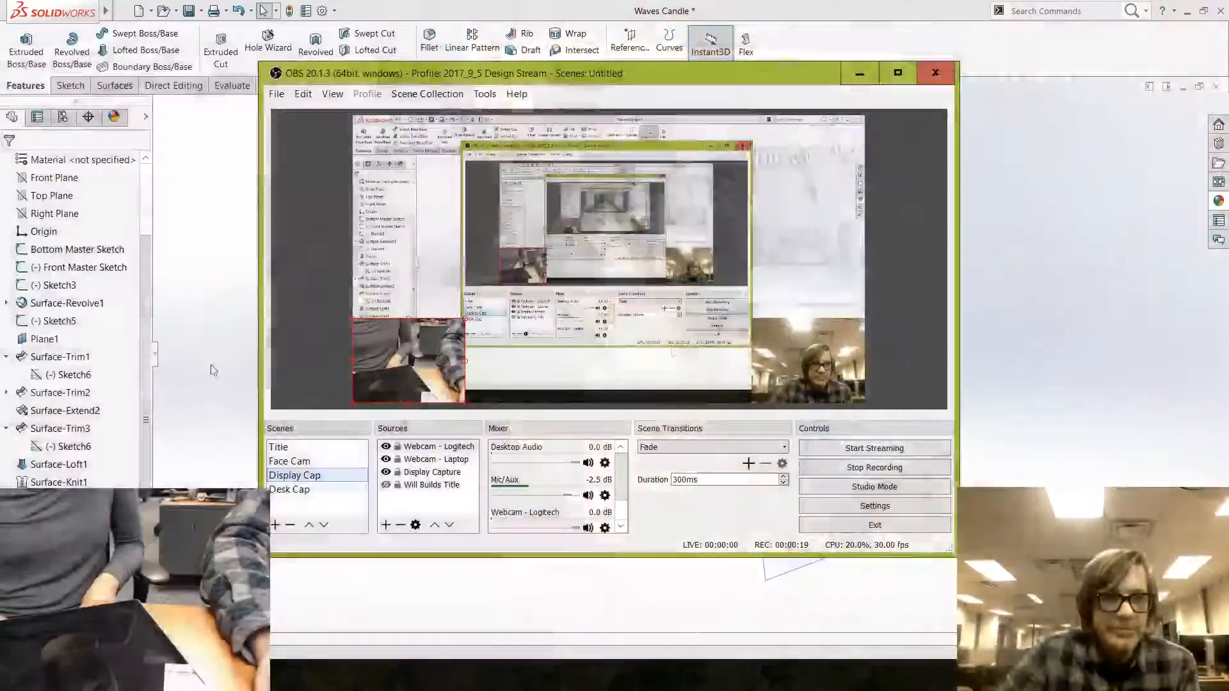
# Step: Create a new part and sketch a corner rectangle about 84 mm tall on the Front Plane, with its base level with the origin
pyautogui.hotkey('ctrl', 'n')
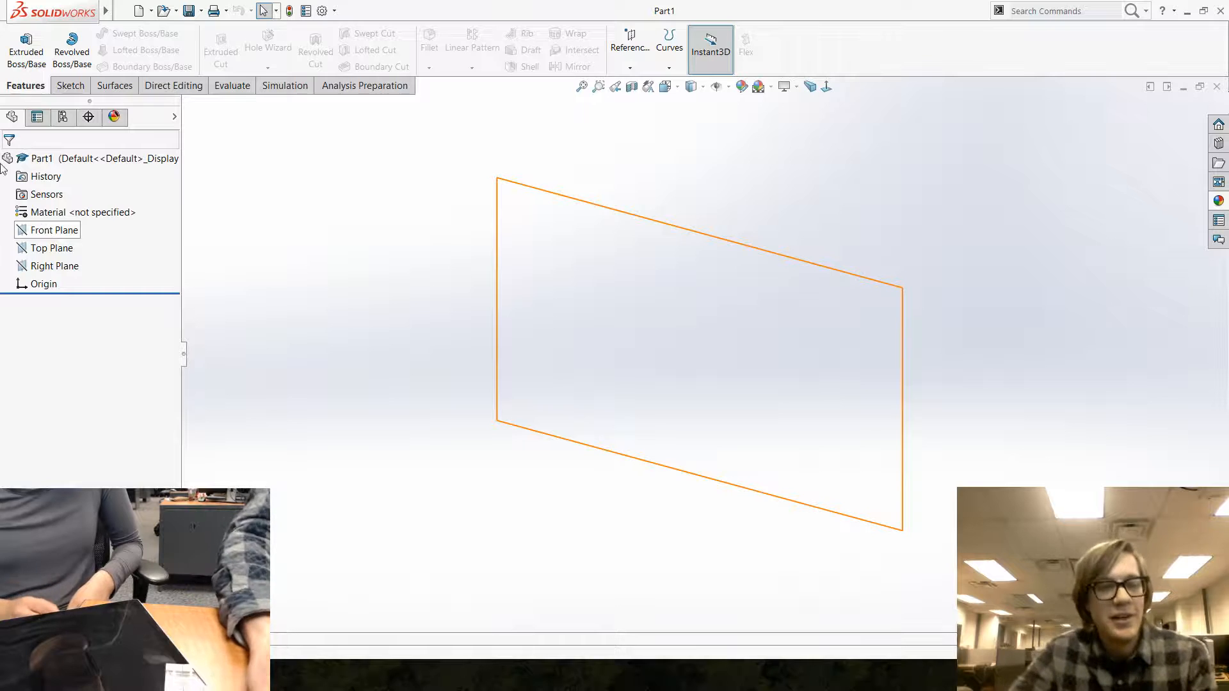
pyautogui.click(51, 232)
pyautogui.click(69, 217)
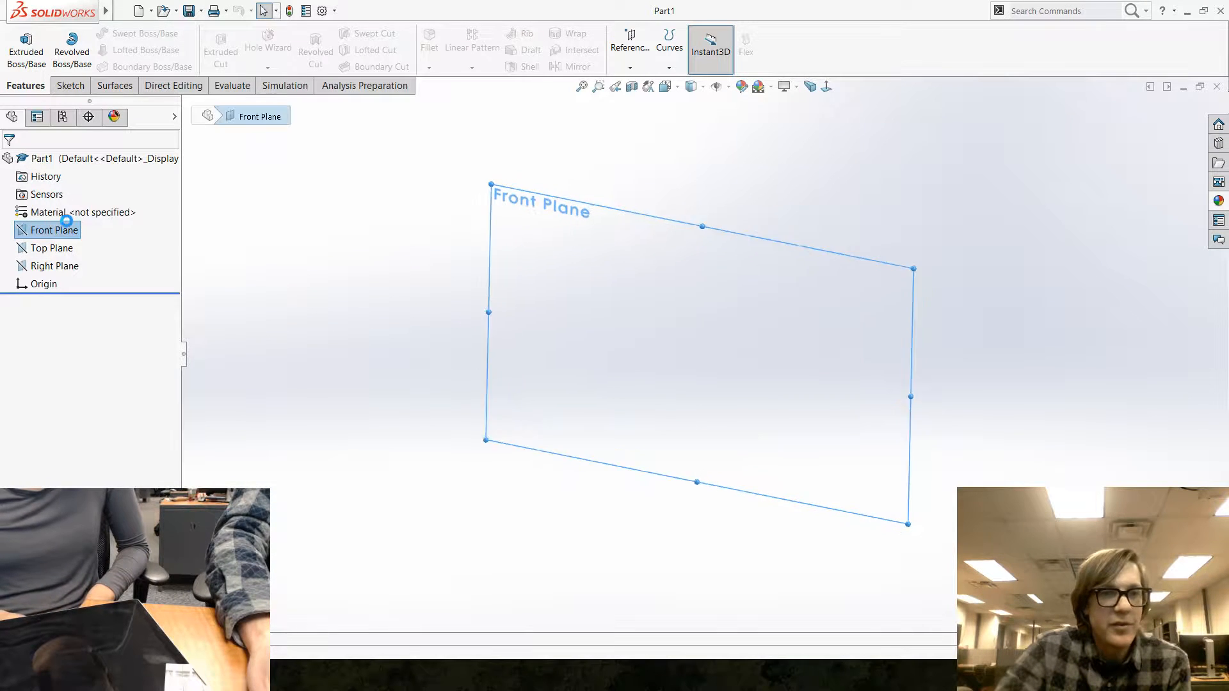
pyautogui.click(121, 36)
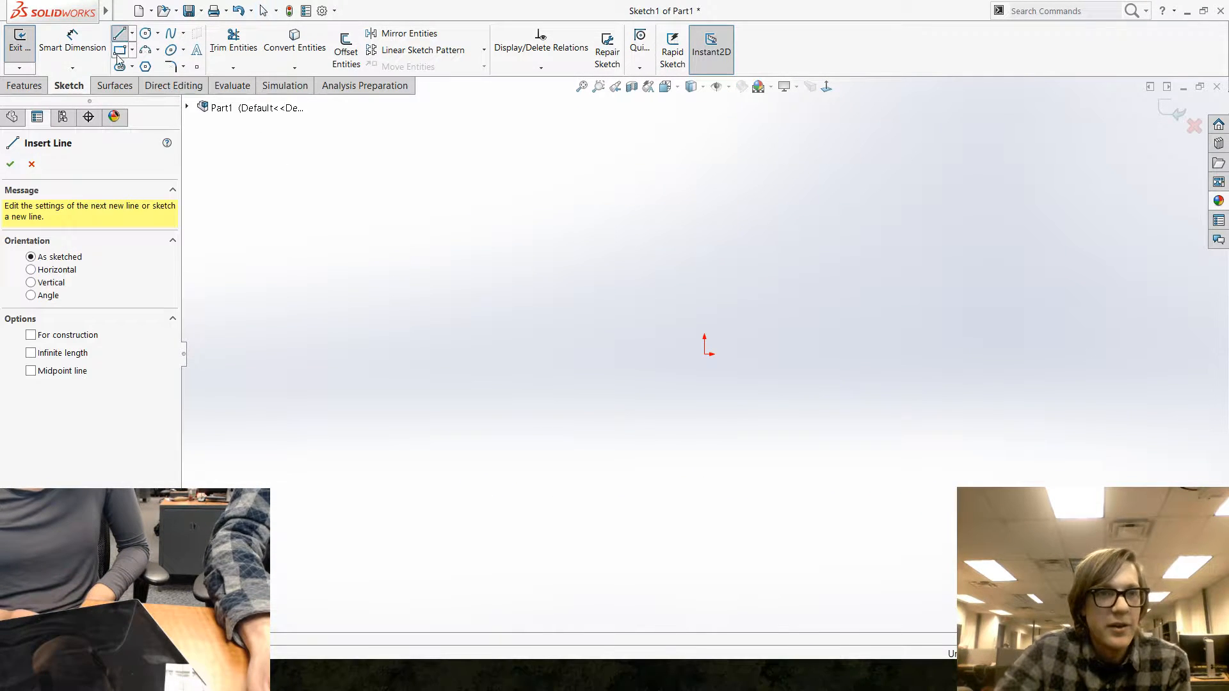
pyautogui.click(119, 50)
pyautogui.click(596, 153)
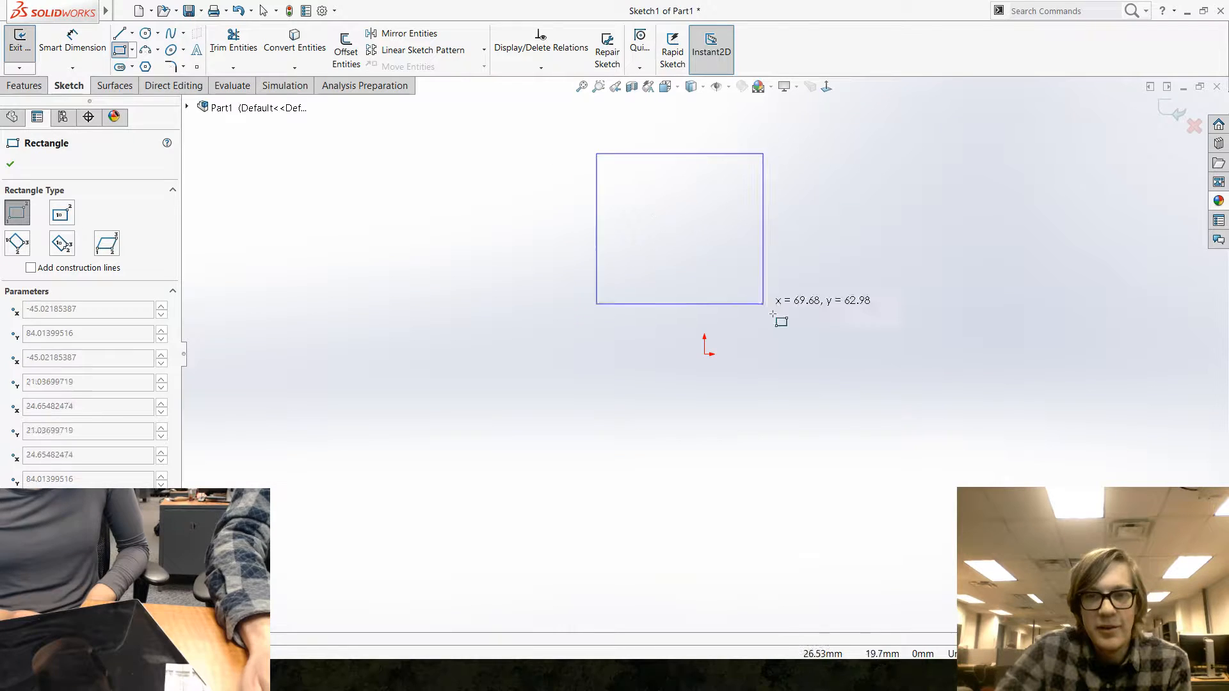
pyautogui.click(771, 354)
pyautogui.press('Escape')
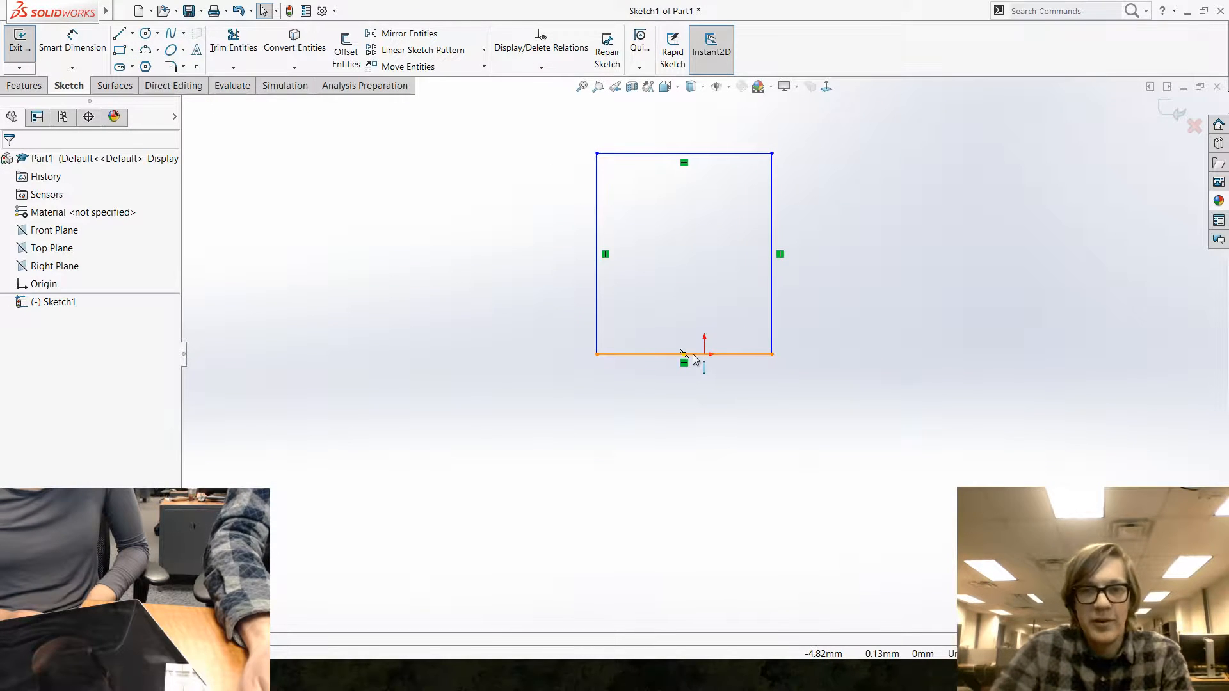
# Step: Make the midpoint of the rectangle's bottom edge coincident with the origin
pyautogui.click(684, 354)
pyautogui.keyDown('ctrl'); pyautogui.click(704, 354); pyautogui.keyUp('ctrl')
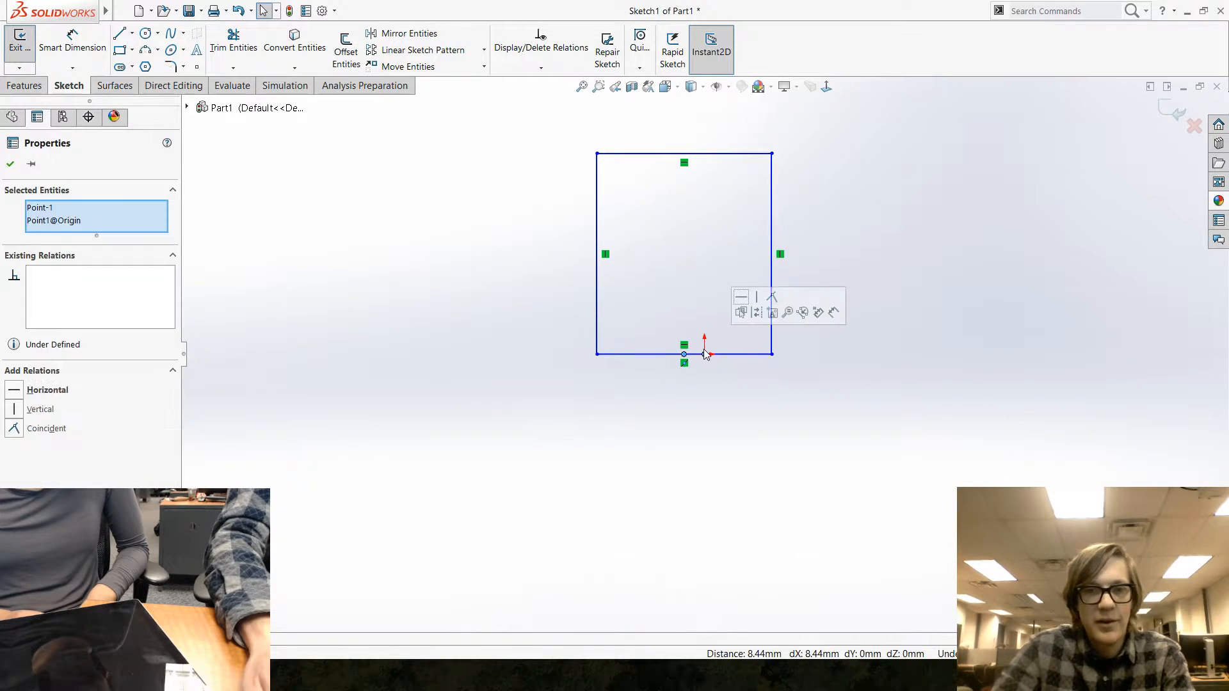
pyautogui.click(771, 298)
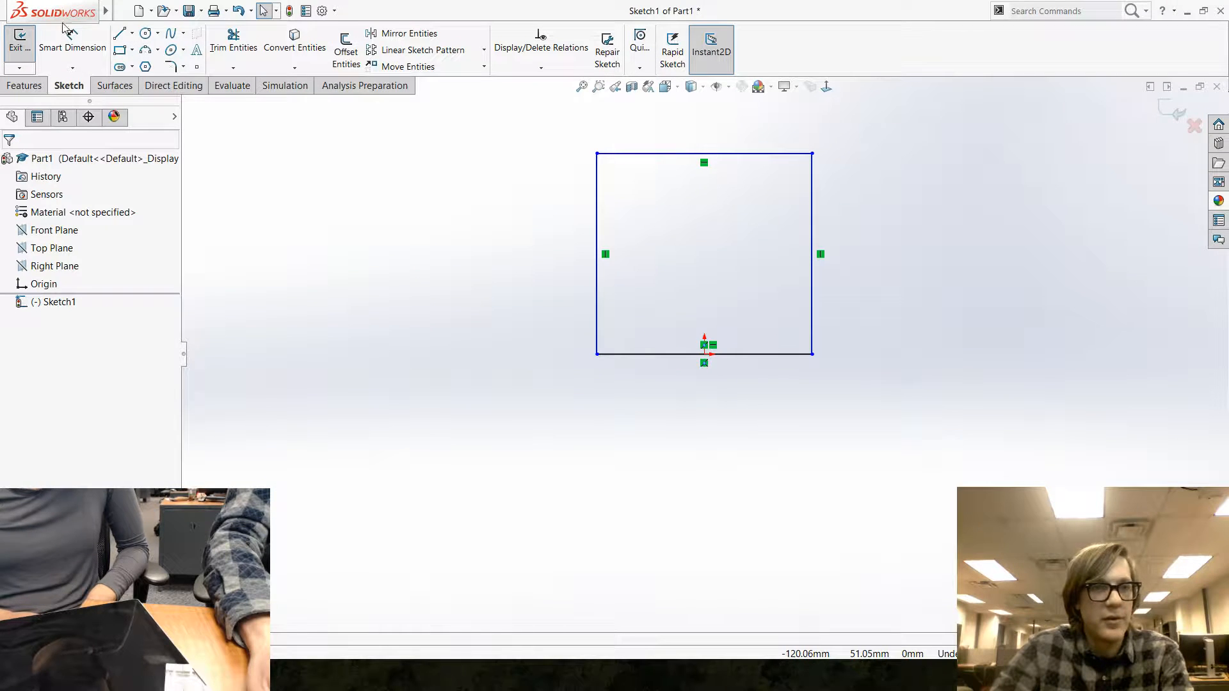
# Step: Dimension the rectangle's height to 2 in and its width to 1.5 in, and exit the sketch
pyautogui.click(599, 203)
pyautogui.click(523, 211)
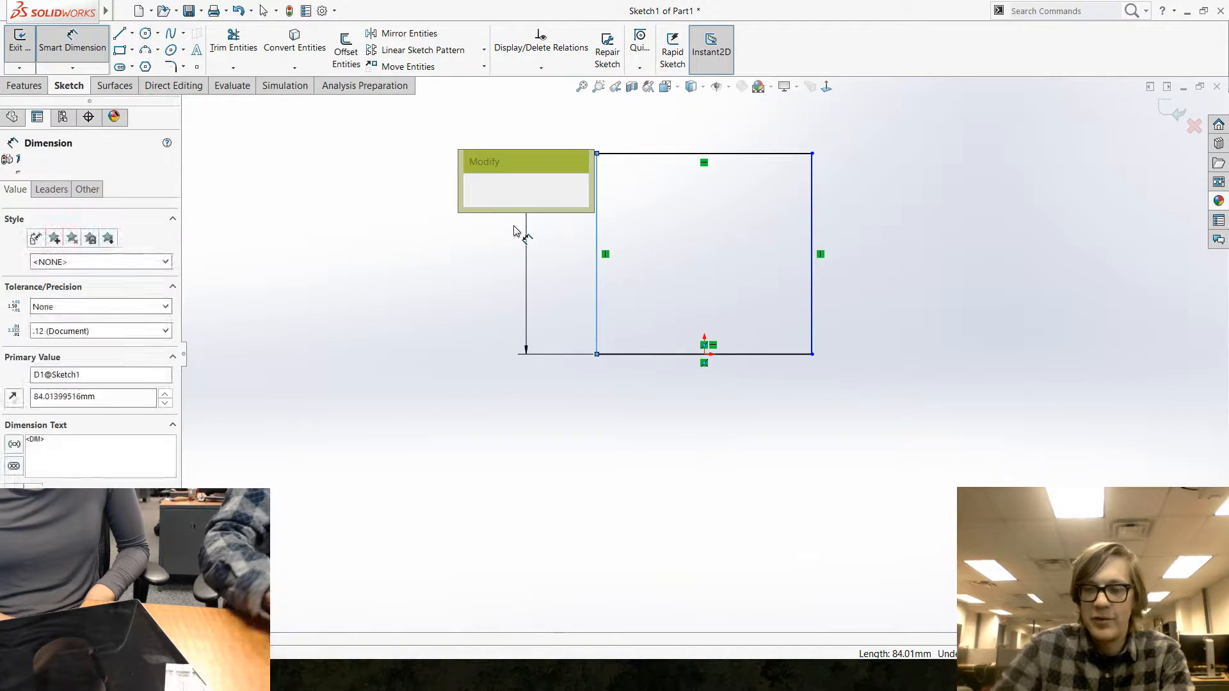
pyautogui.write('2in')
pyautogui.press('Return')
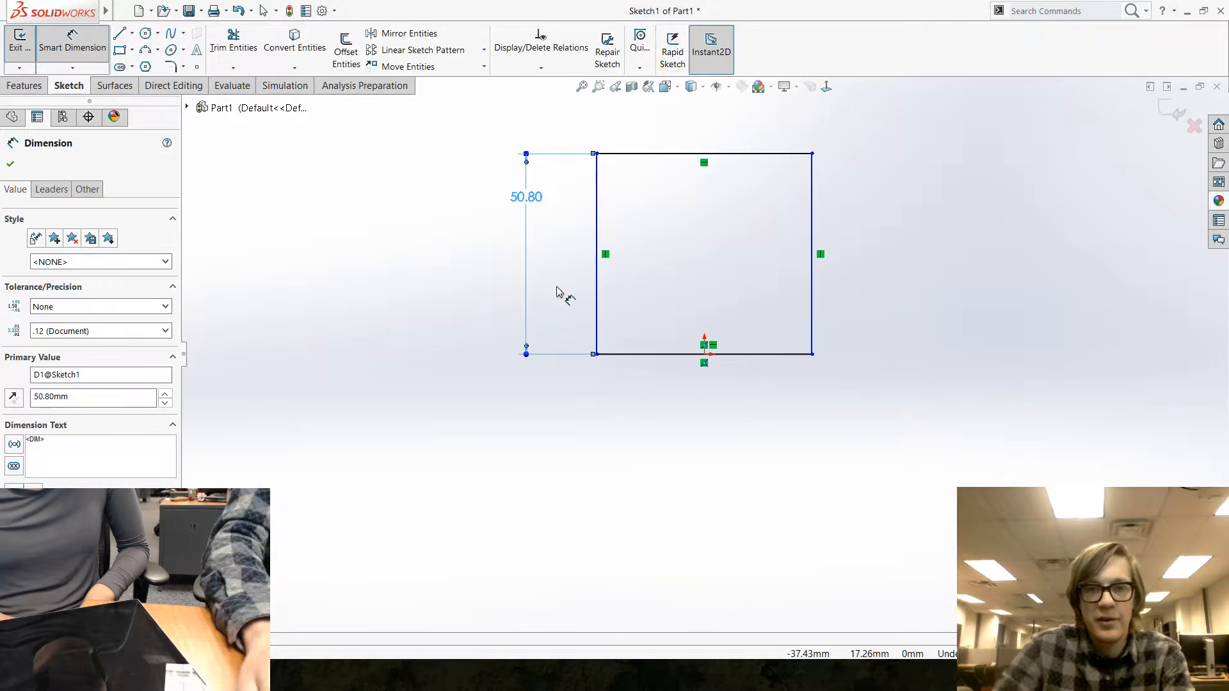
pyautogui.click(659, 355)
pyautogui.click(663, 410)
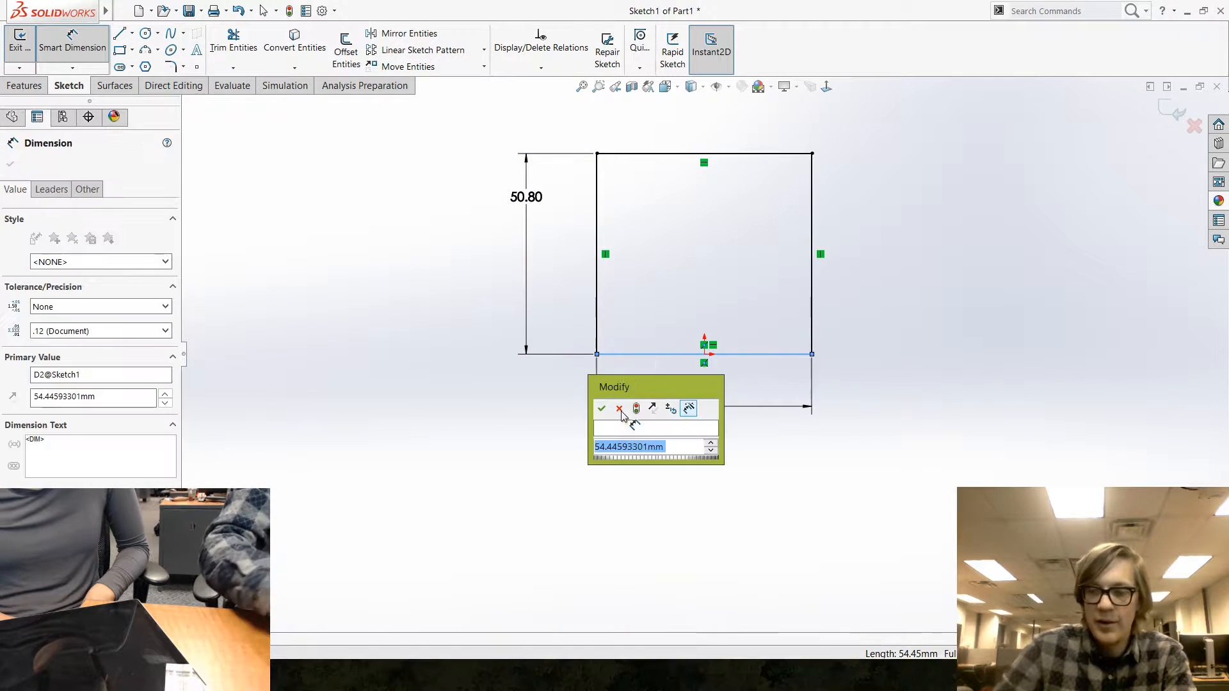
pyautogui.write('1.5in')
pyautogui.press('Return')
pyautogui.press('Escape')
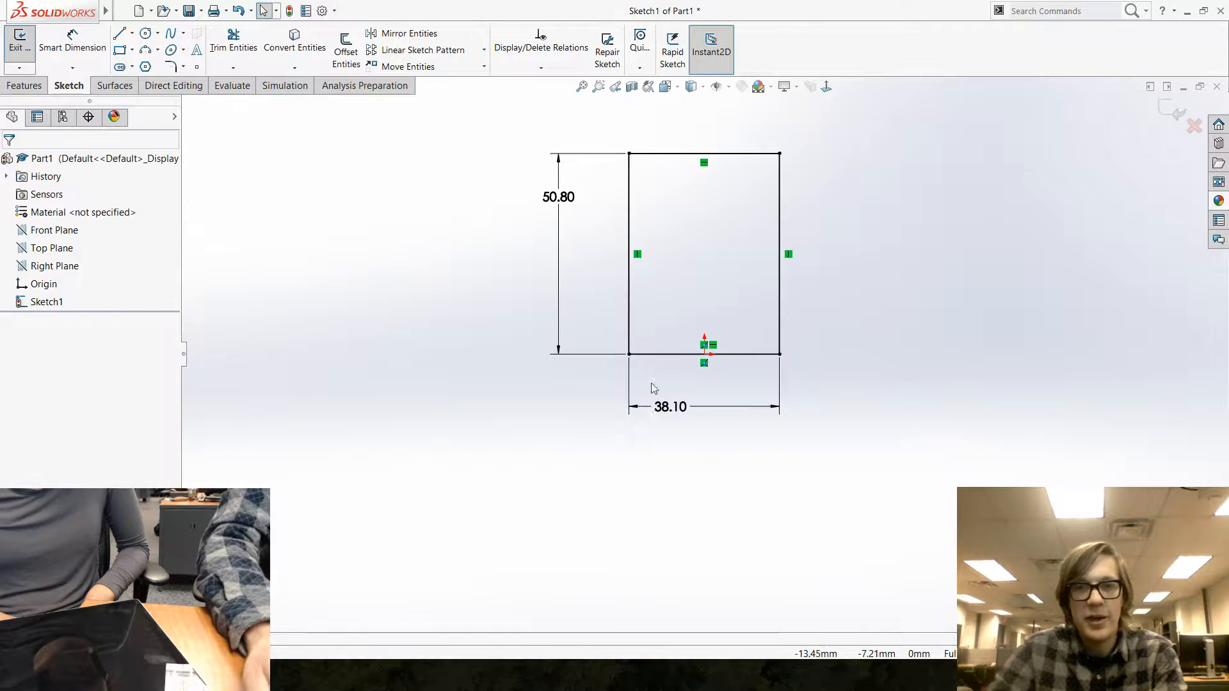
pyautogui.scroll(-3, 762, 219)
pyautogui.click(1166, 108)
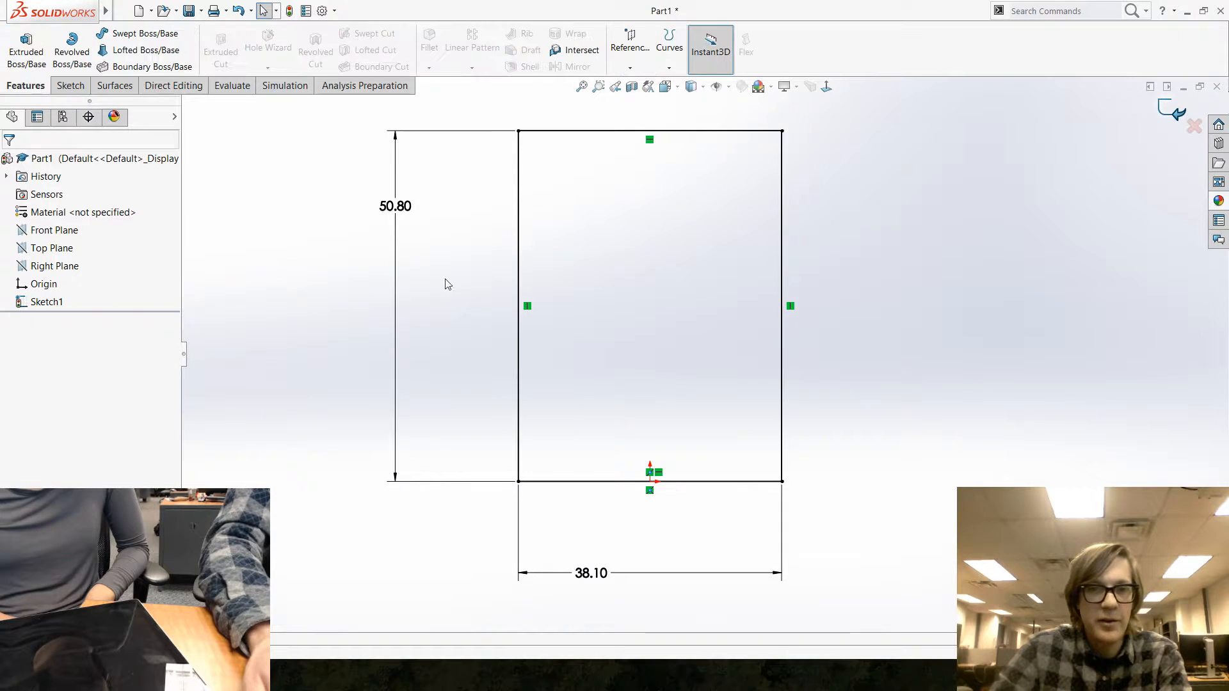
# Step: Sketch a circle on the Top Plane, centred on the origin and reaching the rectangle's bottom corner, and exit the sketch
pyautogui.moveTo(444, 280)
pyautogui.mouseDown(button='middle')
pyautogui.moveTo(351, 375)
pyautogui.moveTo(351, 436)
pyautogui.mouseUp(button='middle')
pyautogui.click(48, 249)
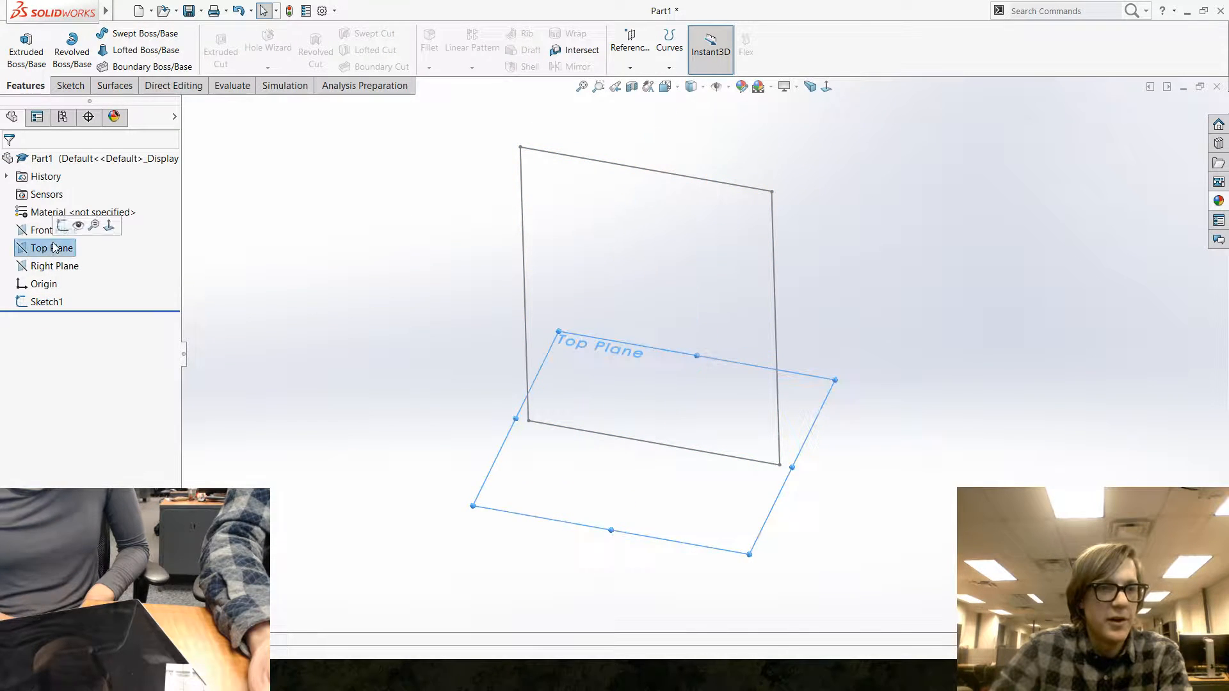
pyautogui.click(62, 227)
pyautogui.click(144, 33)
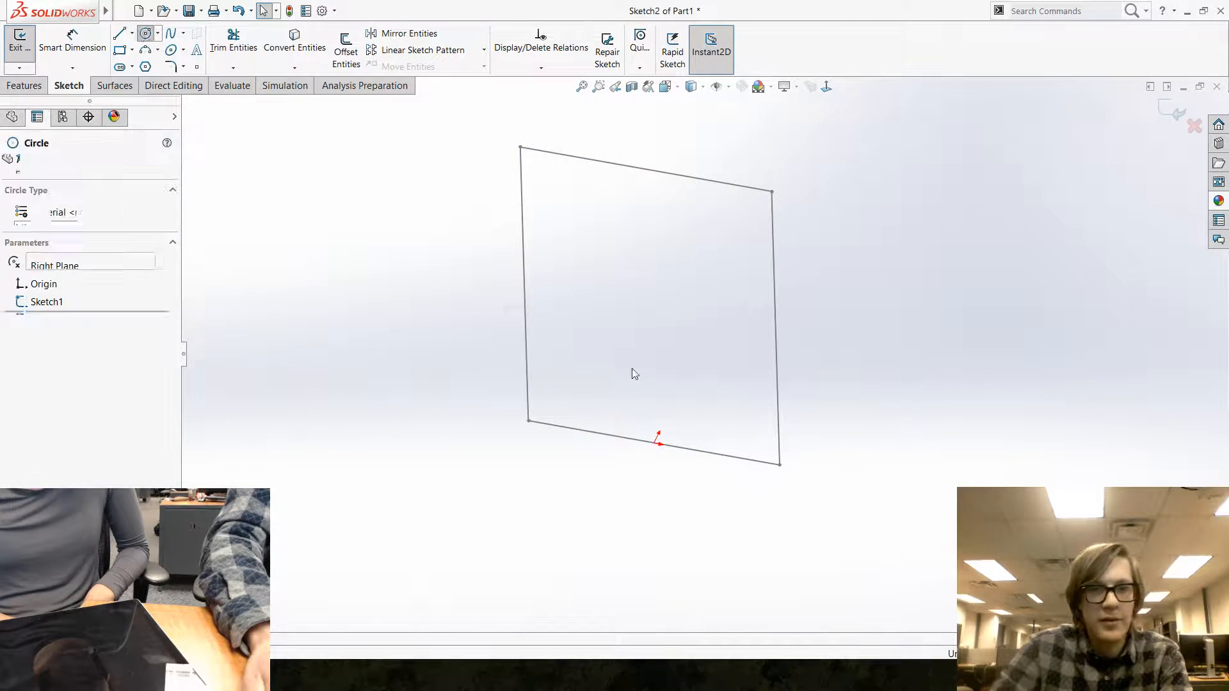
pyautogui.click(663, 446)
pyautogui.press('Escape')
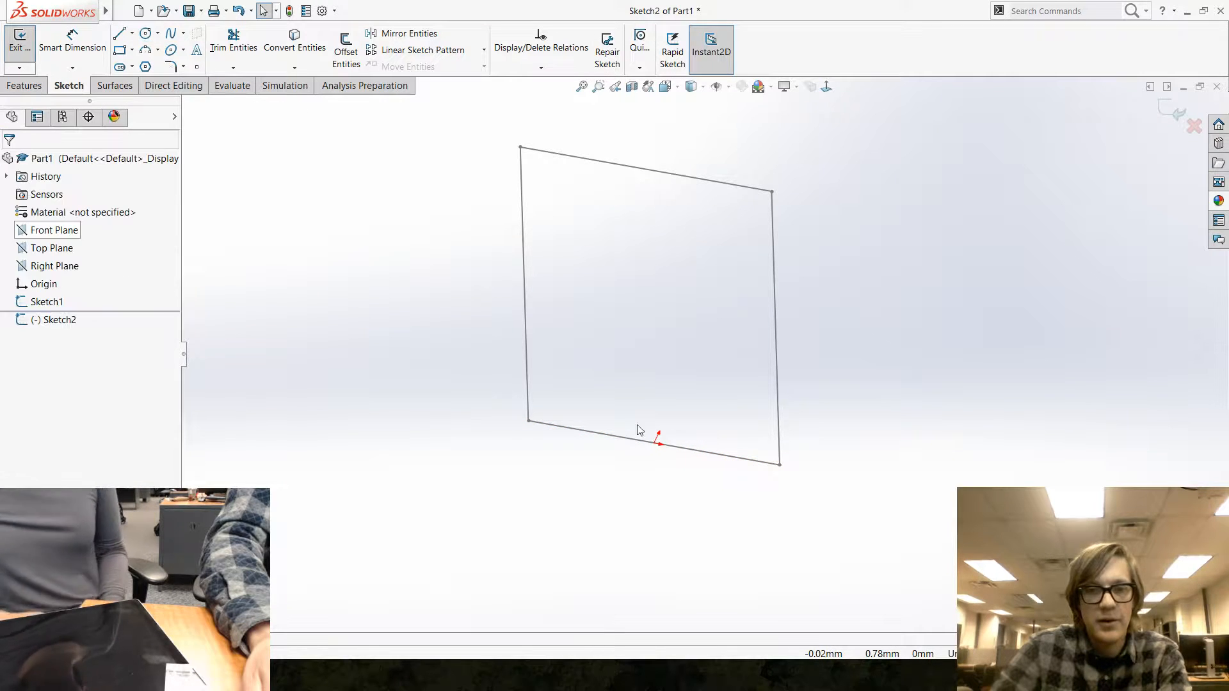
pyautogui.click(144, 34)
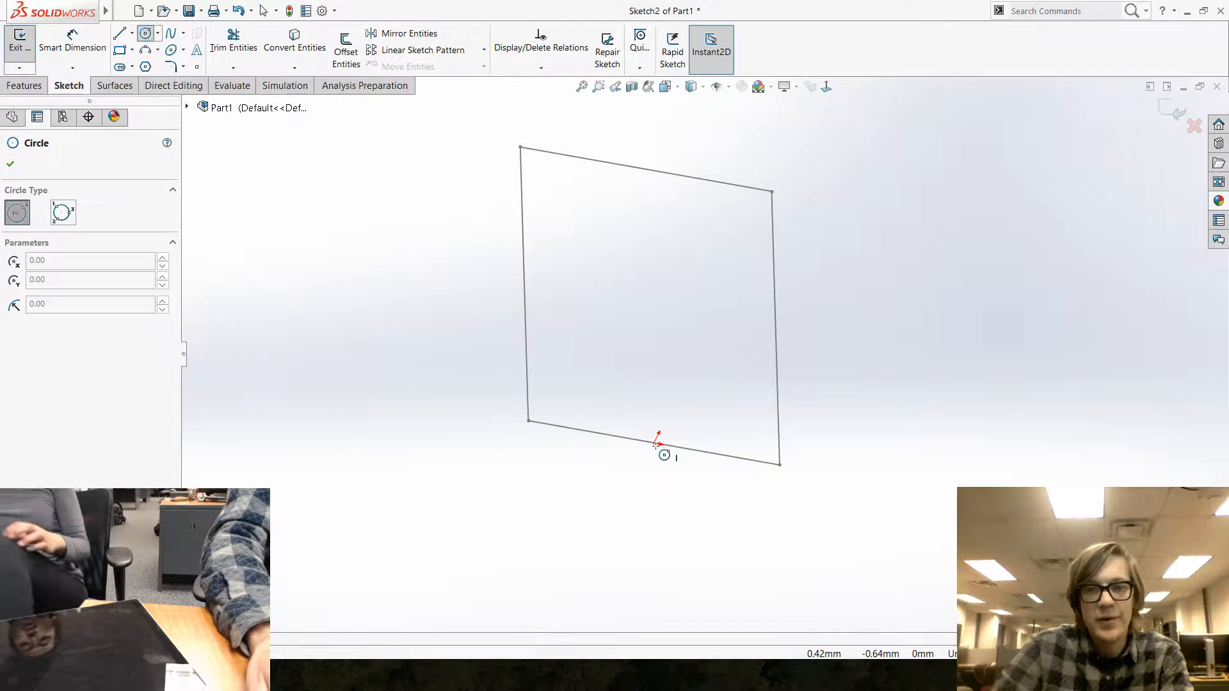
pyautogui.click(653, 452)
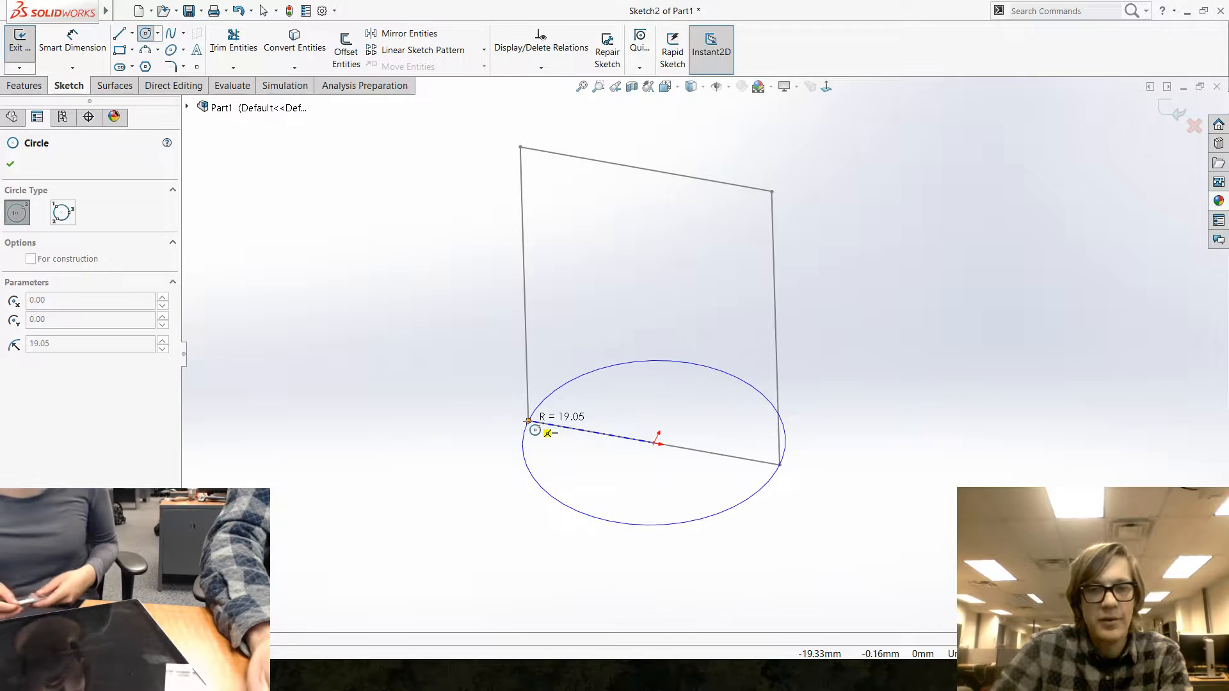
pyautogui.click(532, 428)
pyautogui.press('Escape')
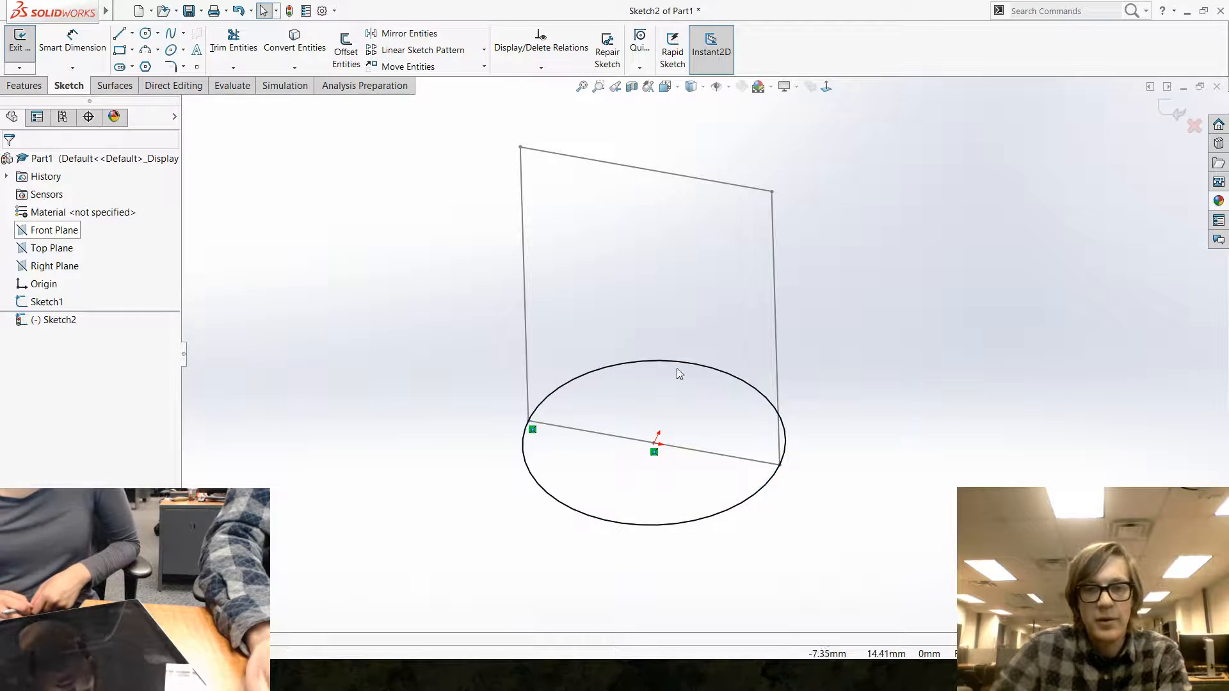
pyautogui.click(1166, 113)
# Step: Rename the rectangle's sketch to "Master SKetch Reference Front"
pyautogui.click(48, 306)
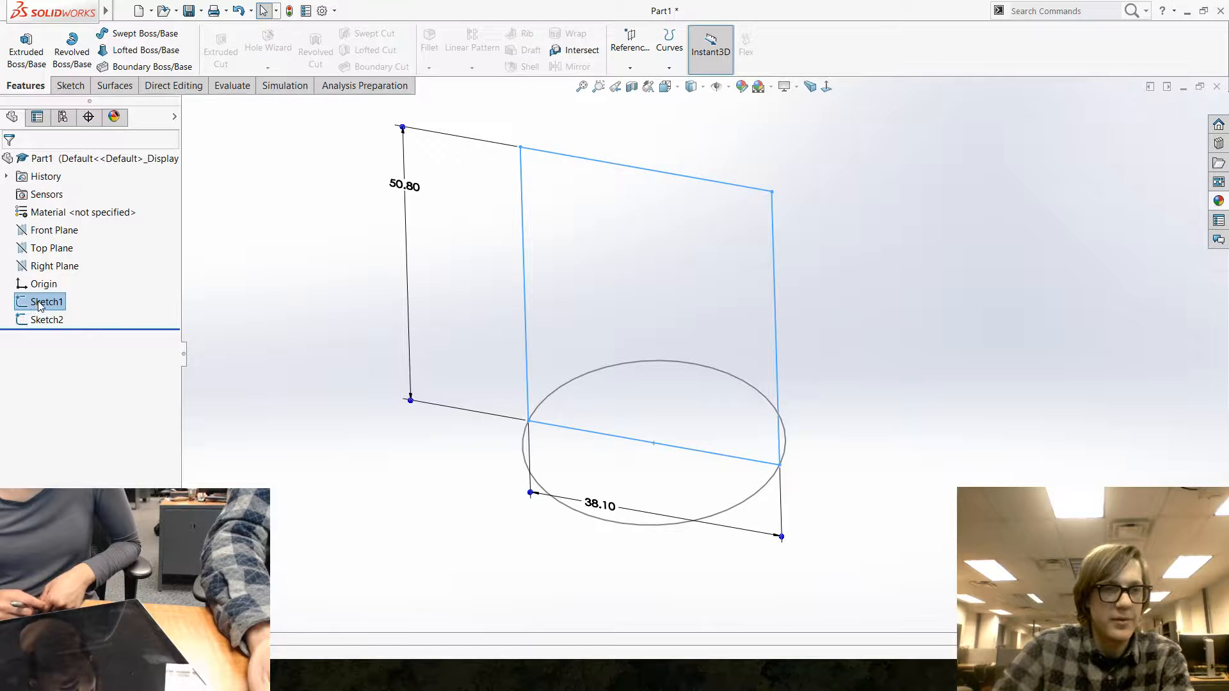
pyautogui.click(40, 303)
pyautogui.write('Ref')
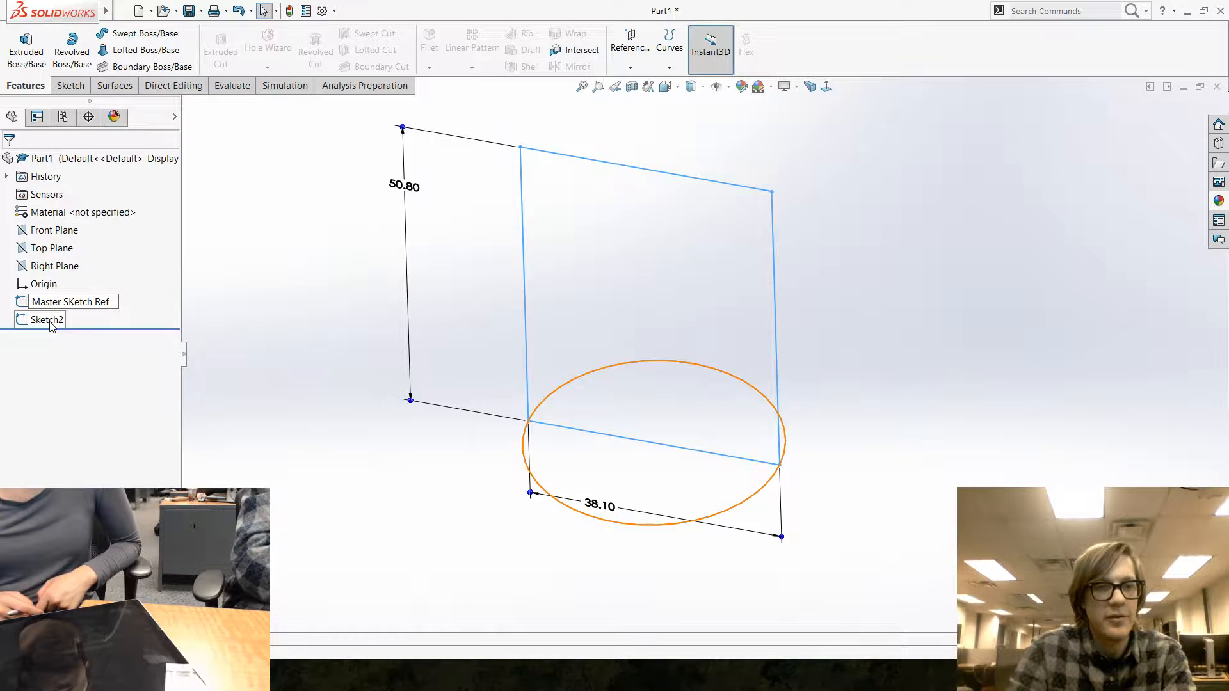
pyautogui.write('ront')
pyautogui.press('Return')
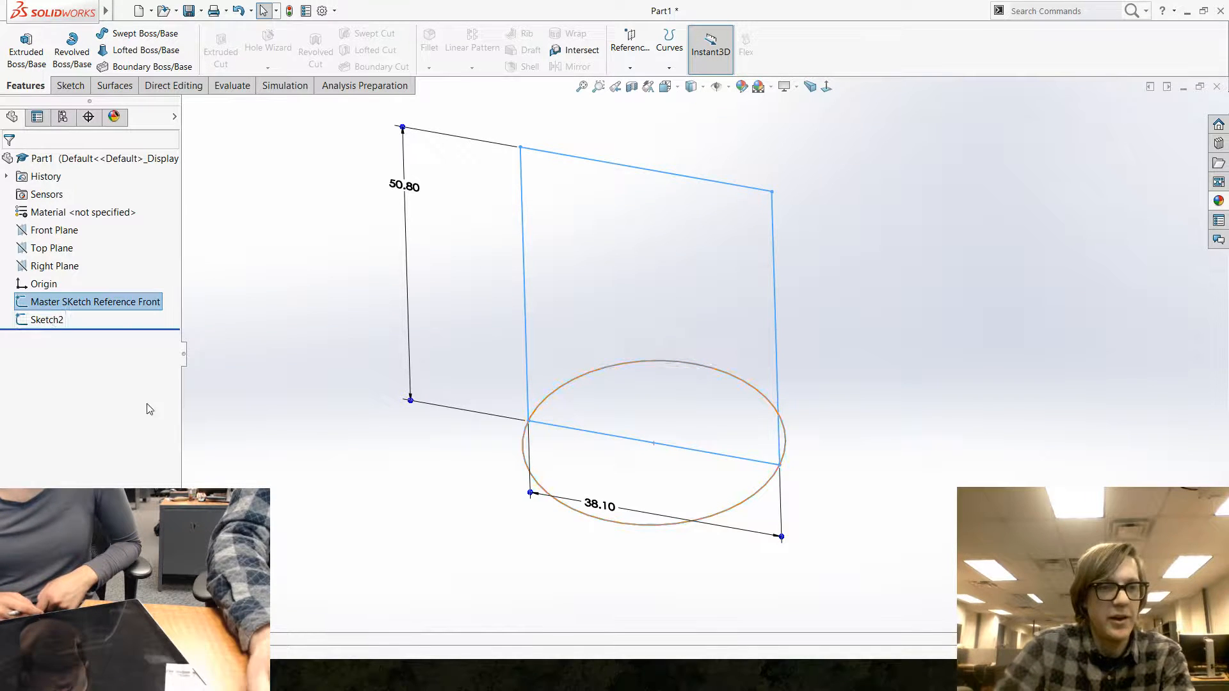
# Step: Rename the circle's sketch to "MSRT"
pyautogui.click(47, 320)
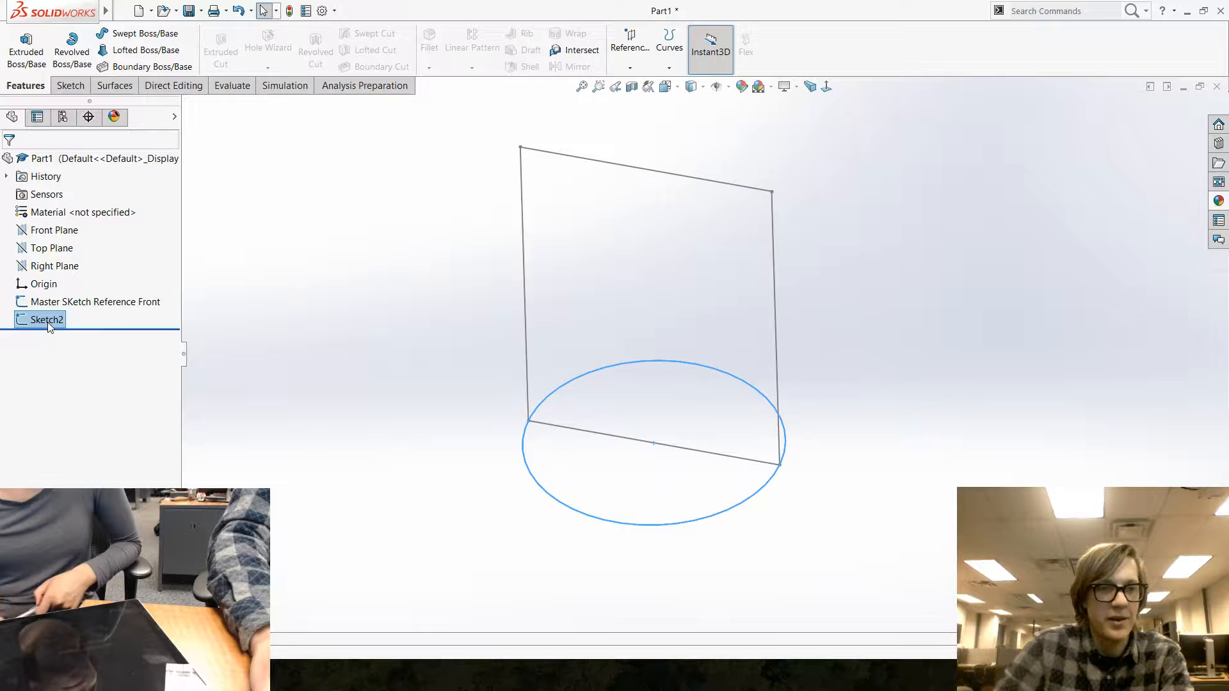
pyautogui.click(49, 319)
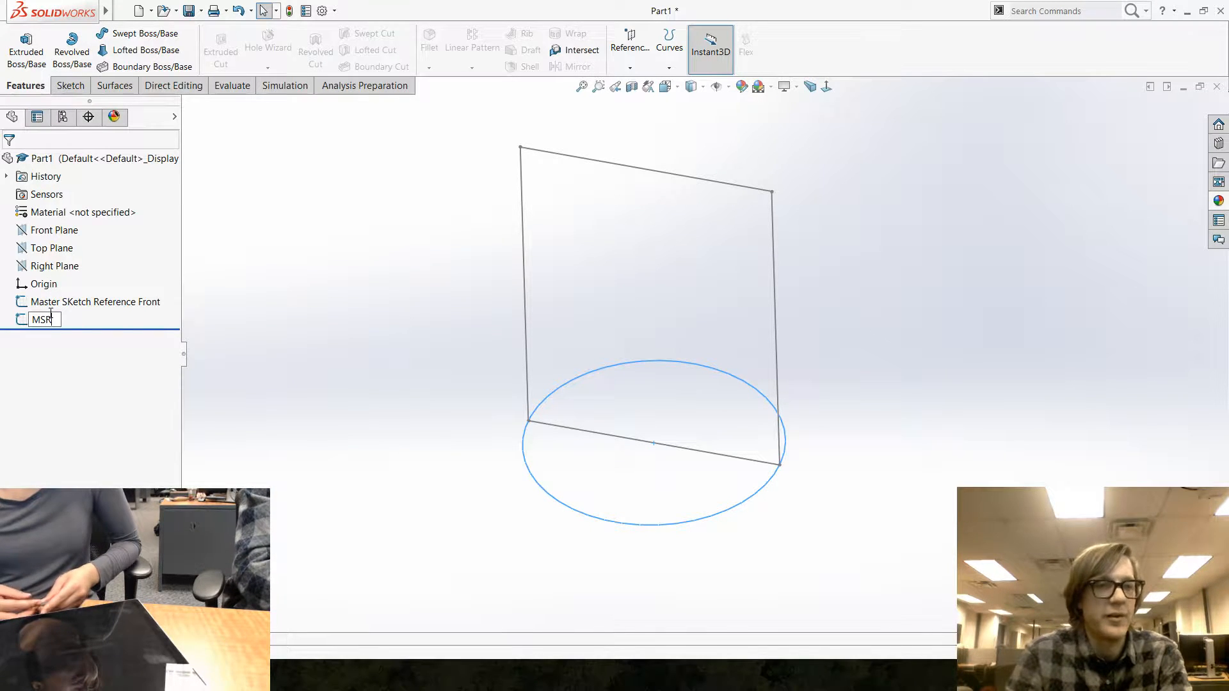
pyautogui.write('MSRT')
pyautogui.click(199, 247)
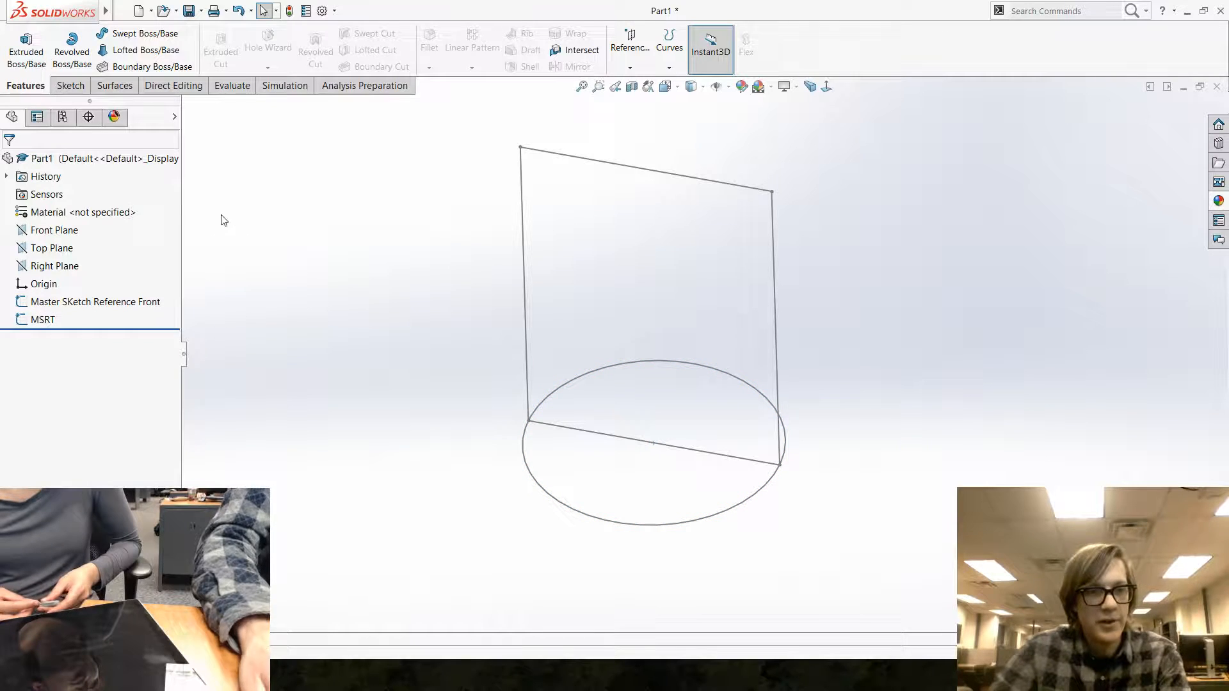
# Step: Start saving the part and browse to 2017 2018 OSU Stuff, Design 3450.01, Lesson 03 - Votive Candles, submissions - Part B, in progress stuff
pyautogui.hotkey('ctrl', 's')
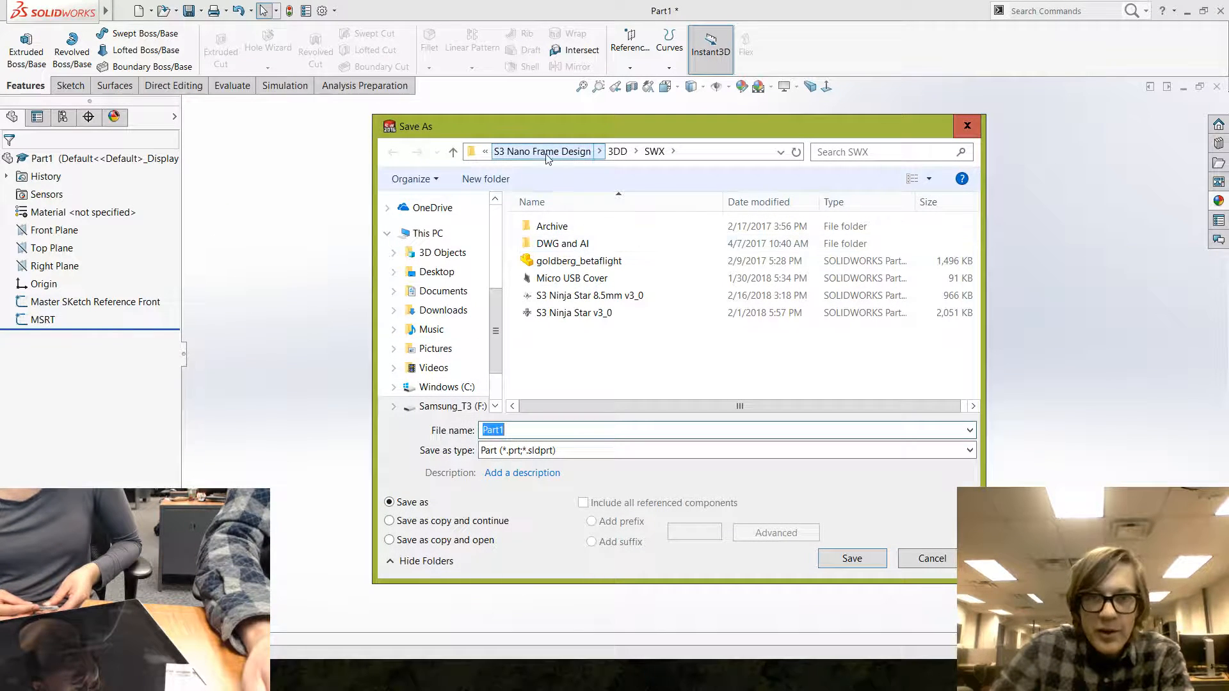
pyautogui.click(520, 152)
pyautogui.click(525, 151)
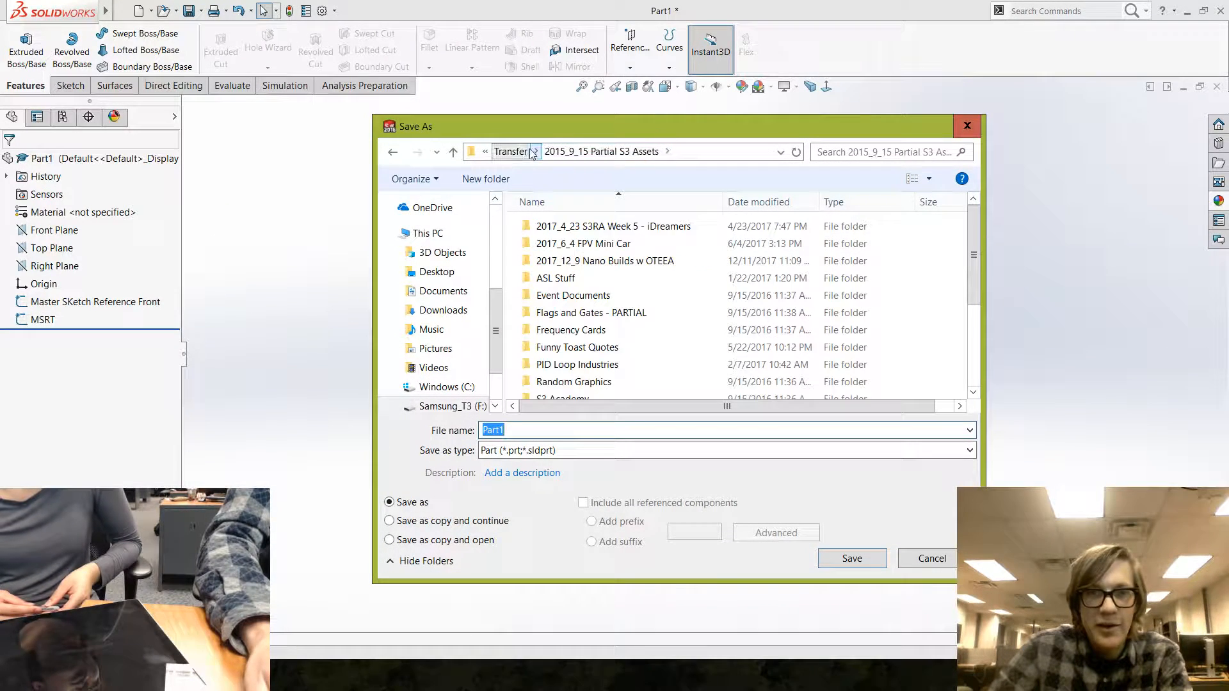
pyautogui.click(512, 151)
pyautogui.click(595, 296)
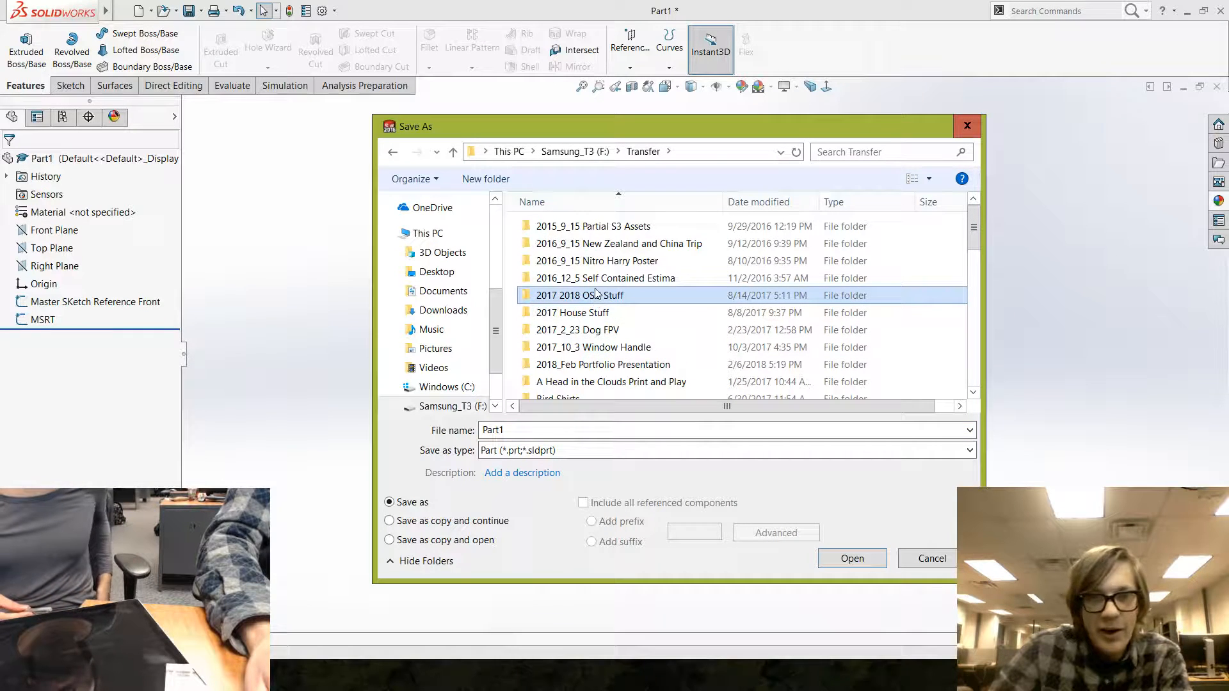
pyautogui.doubleClick(611, 298)
pyautogui.doubleClick(589, 298)
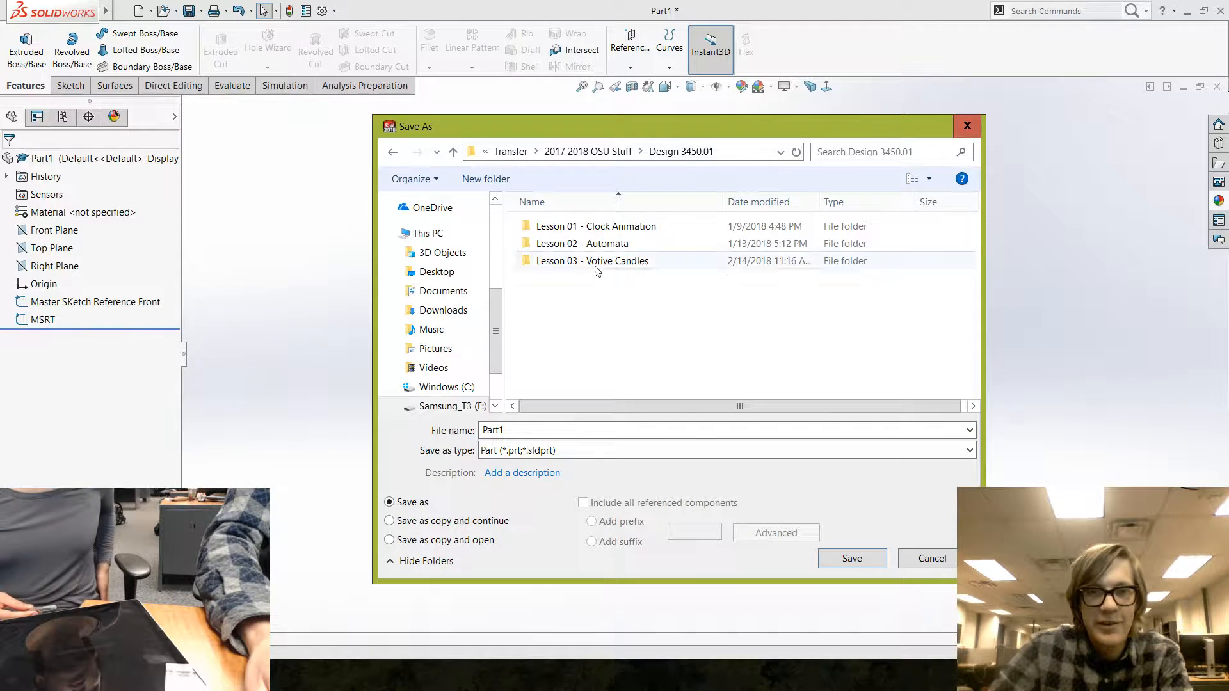
pyautogui.doubleClick(626, 260)
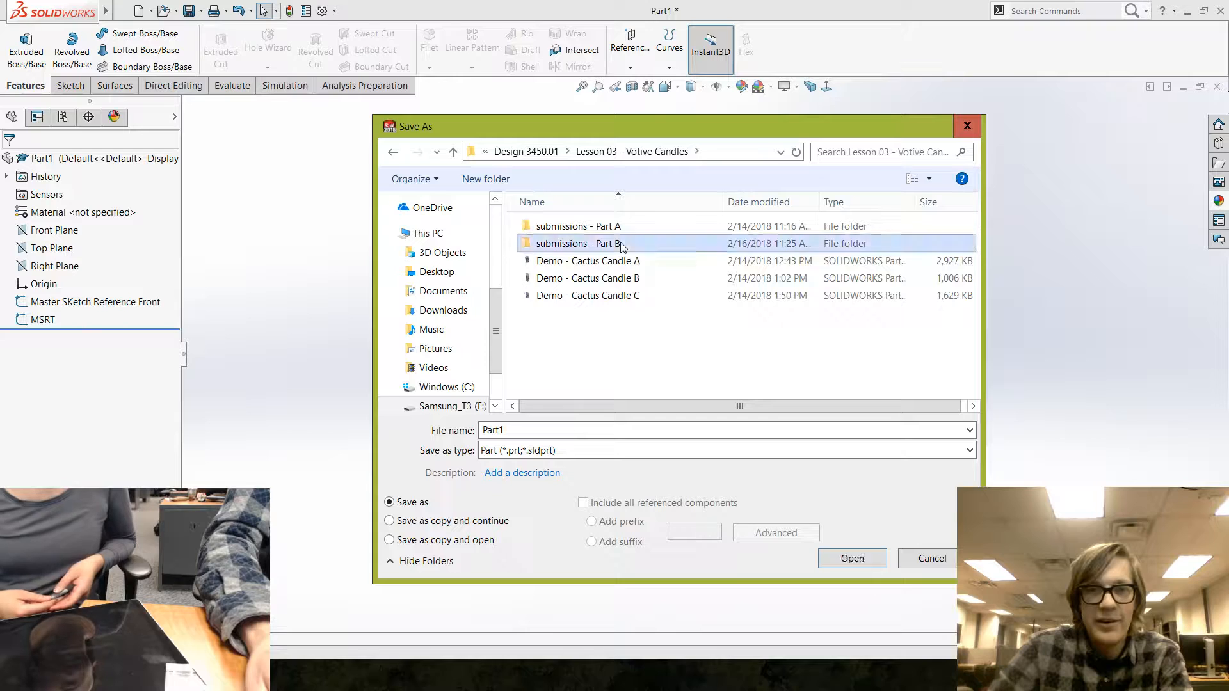
pyautogui.doubleClick(618, 245)
pyautogui.doubleClick(613, 245)
# Step: Name the part file with the student's name followed by "bubbles" and save it
pyautogui.doubleClick(549, 430)
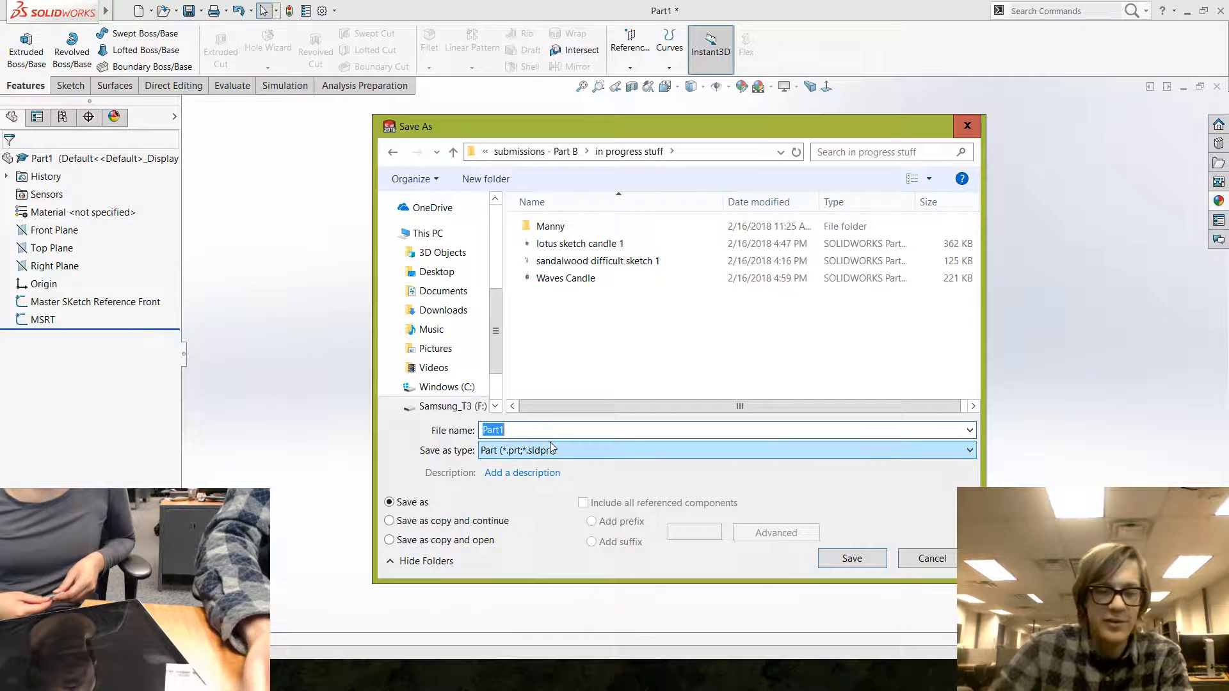
pyautogui.write('kennedy')
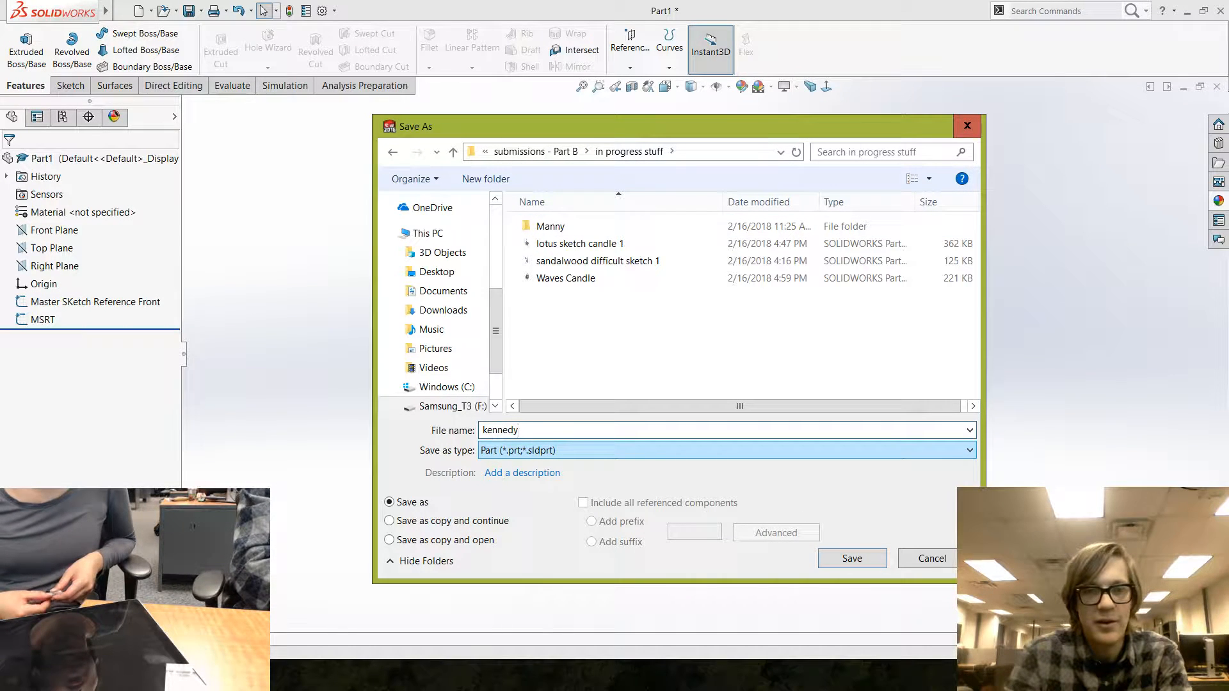
pyautogui.write(' bubbles')
pyautogui.press('Return')
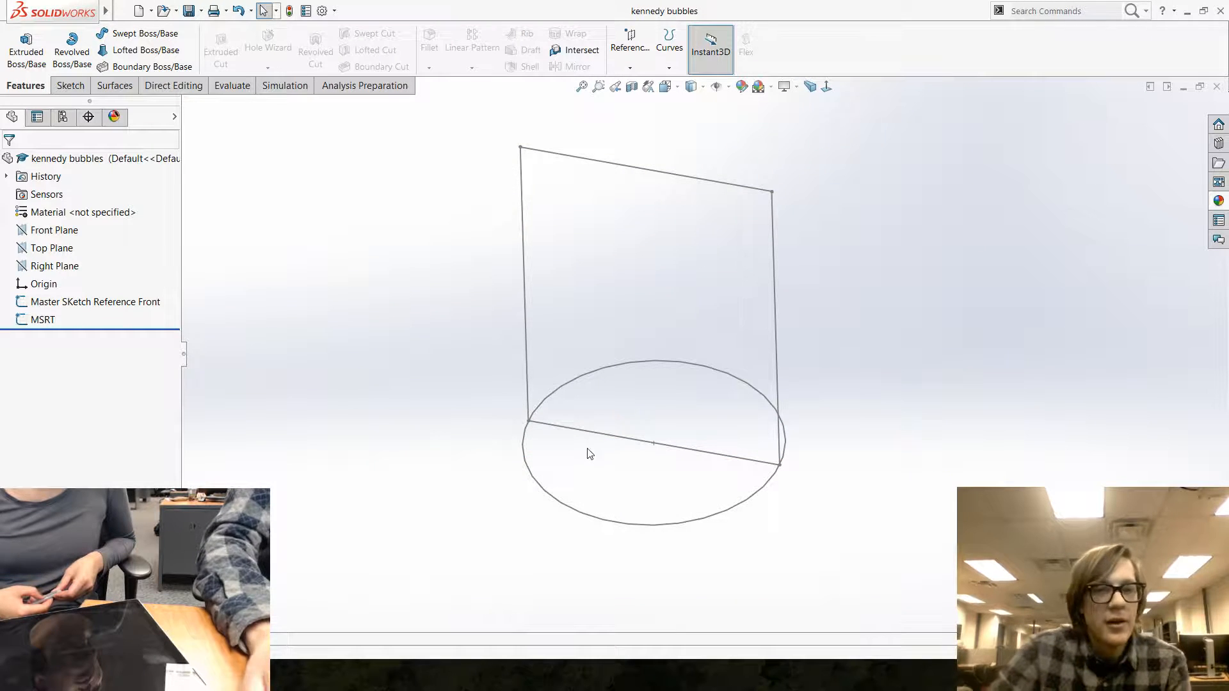
# Step: Add a vertical centerline to Master SKetch Reference Front from the origin to the top edge's midpoint and exit the sketch
pyautogui.moveTo(318, 370)
pyautogui.mouseDown(button='middle')
pyautogui.moveTo(416, 420)
pyautogui.moveTo(198, 316)
pyautogui.mouseUp(button='middle')
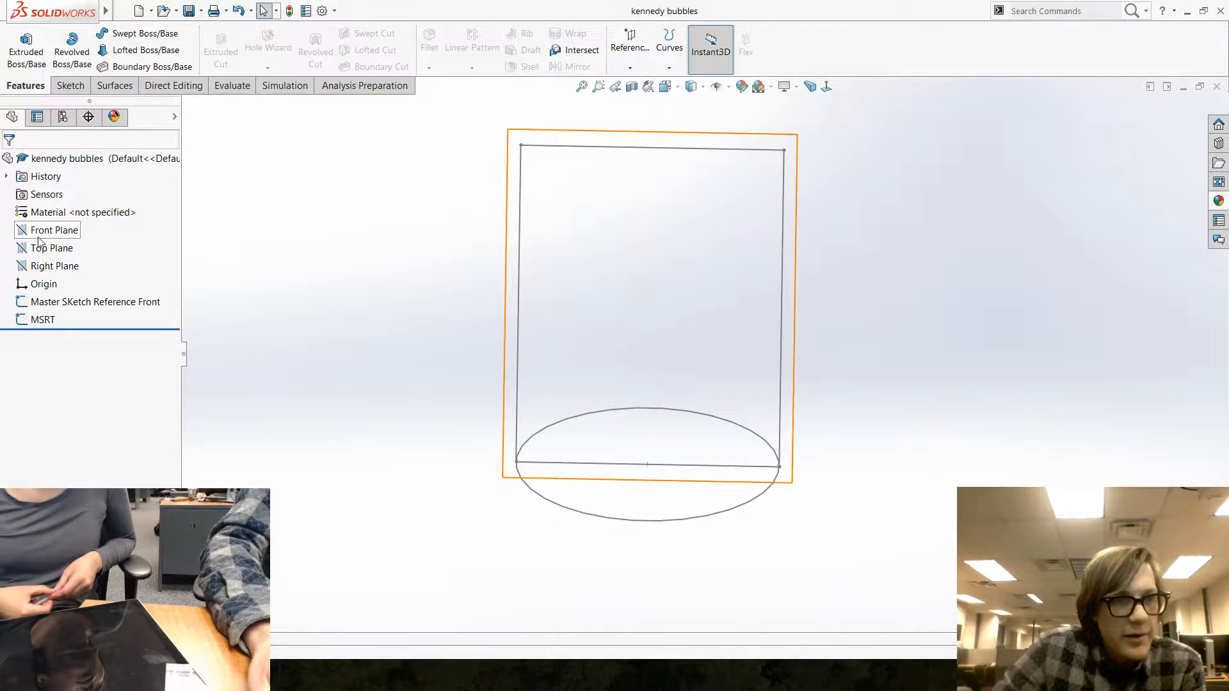
pyautogui.click(42, 319)
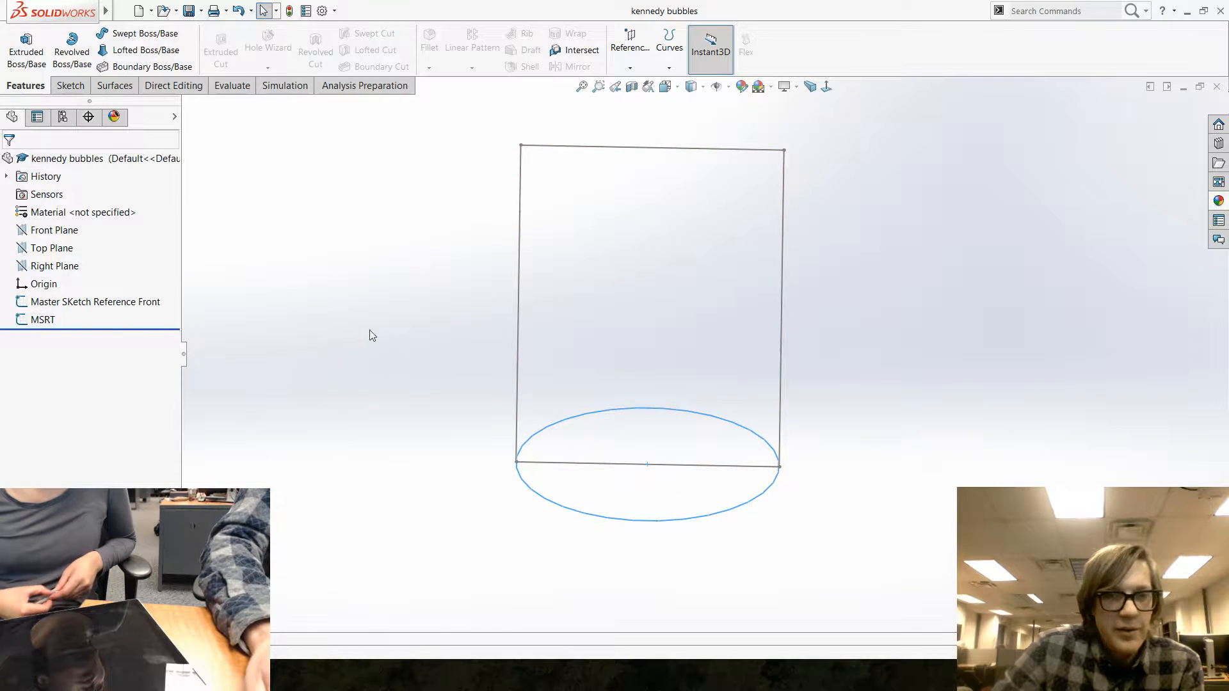
pyautogui.click(36, 302)
pyautogui.click(45, 269)
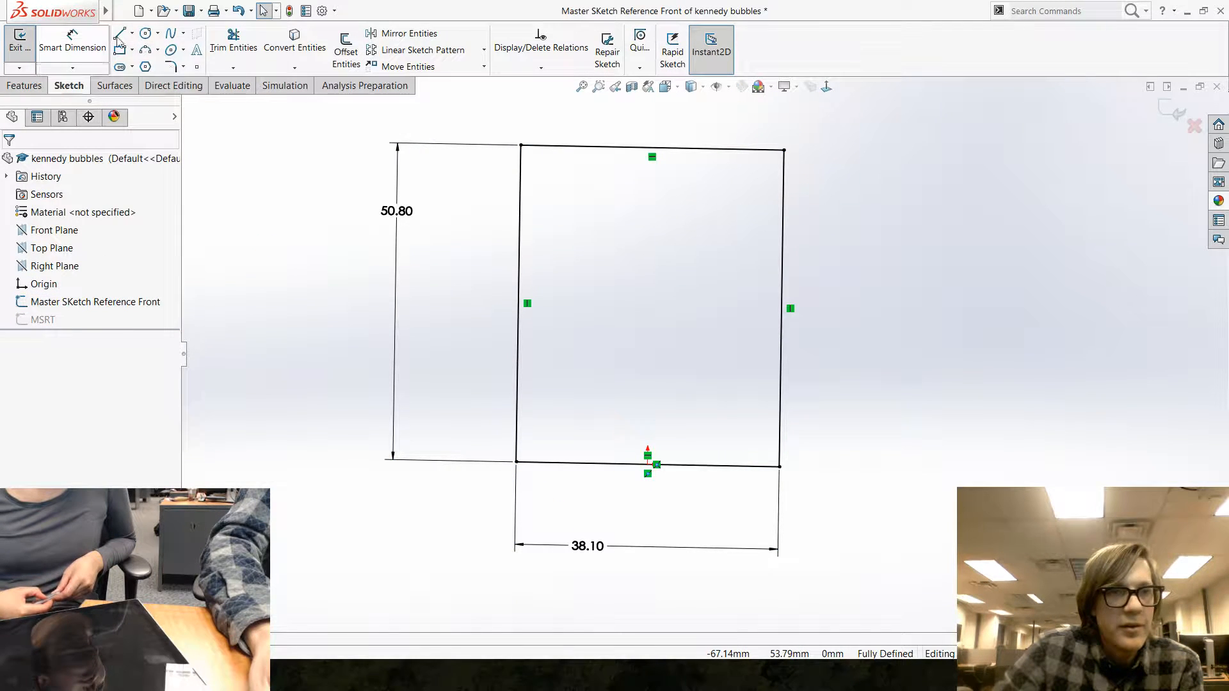
pyautogui.click(132, 36)
pyautogui.click(148, 62)
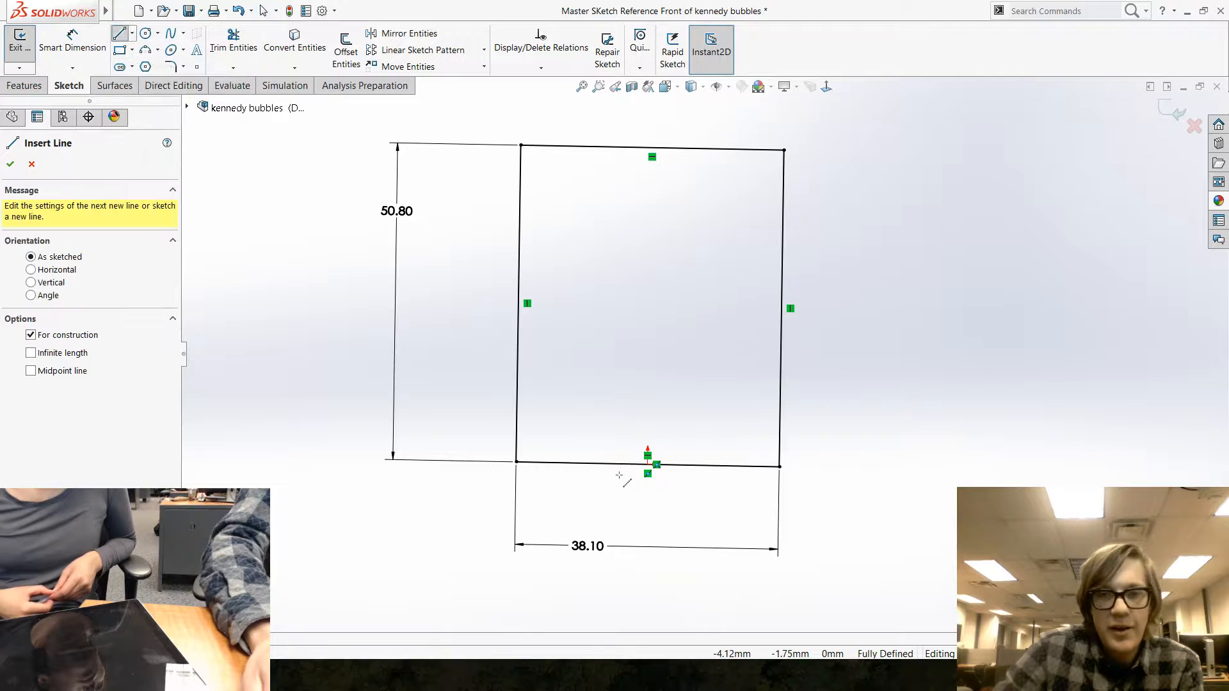
pyautogui.click(648, 464)
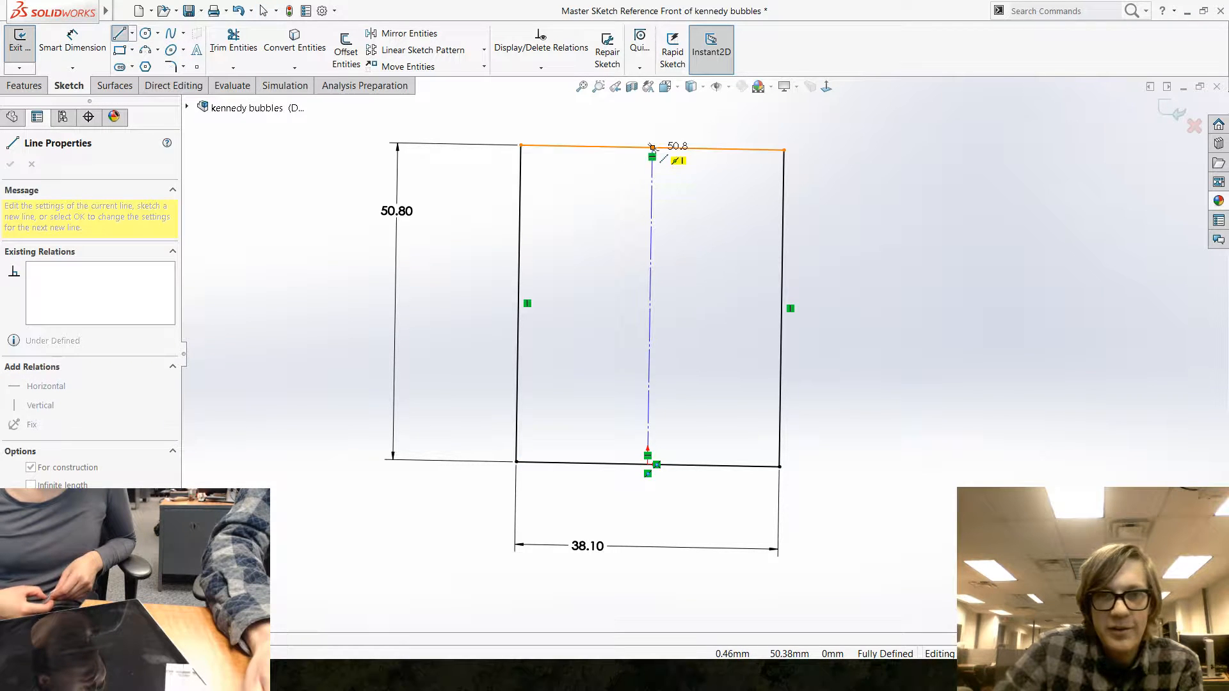
pyautogui.click(652, 147)
pyautogui.press('Escape')
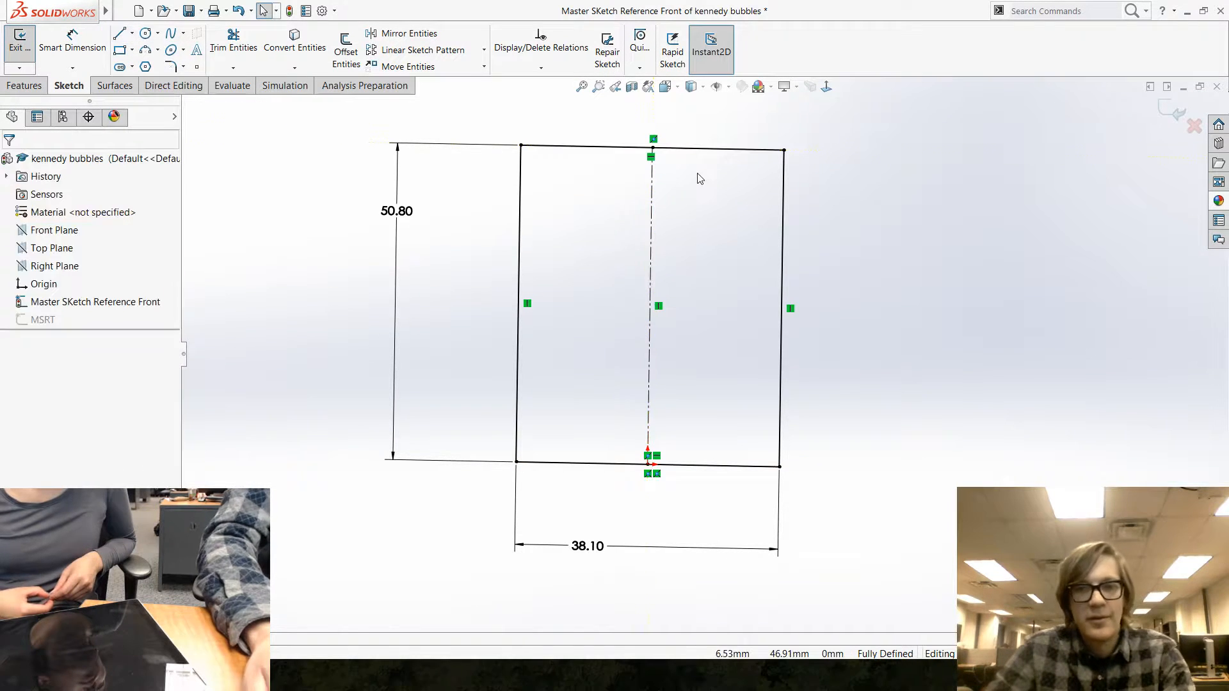
pyautogui.click(1166, 119)
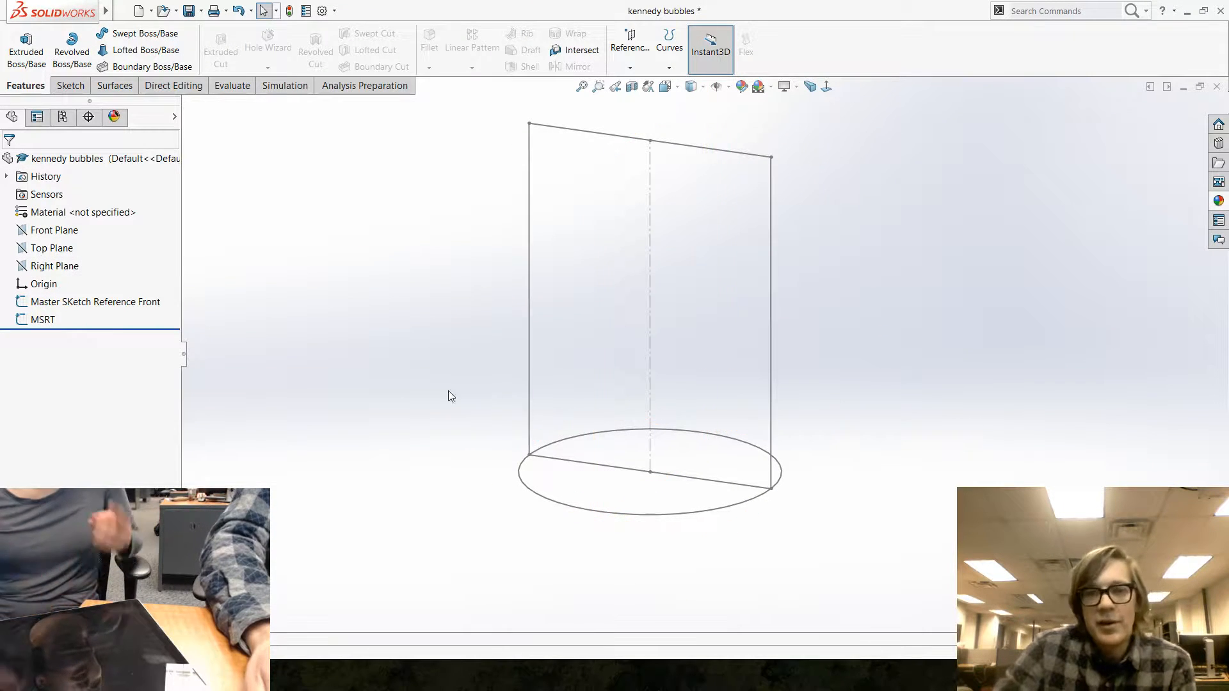
# Step: Start a 3D sketch and draw a line about 14 mm long along X from the vertical centerline
pyautogui.moveTo(450, 395)
pyautogui.mouseDown(button='middle')
pyautogui.moveTo(433, 420)
pyautogui.moveTo(490, 410)
pyautogui.moveTo(450, 434)
pyautogui.mouseUp(button='middle')
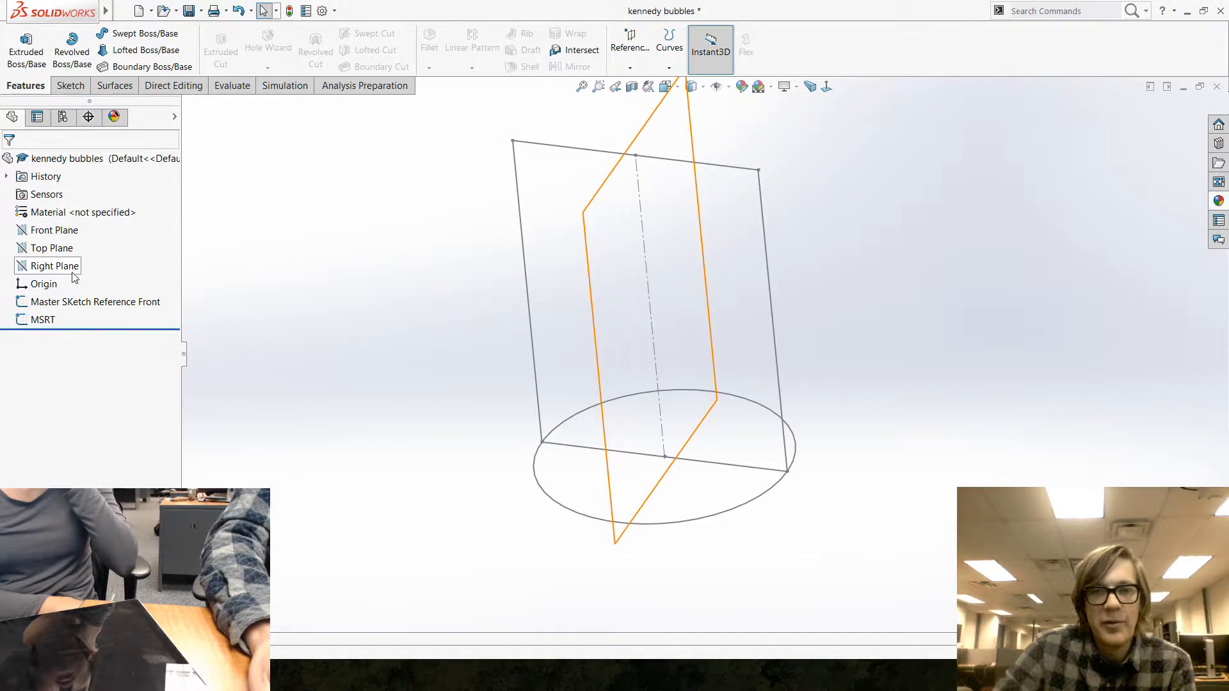
pyautogui.moveTo(390, 439); pyautogui.dragTo(369, 484, button='middle')
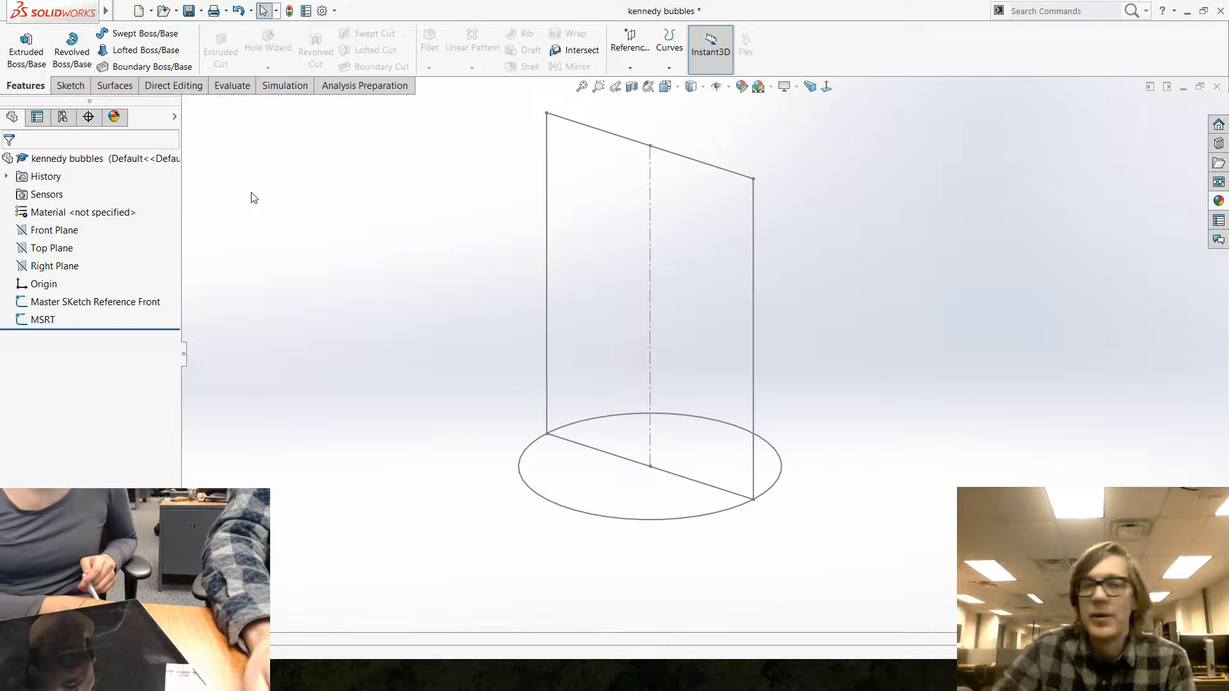
pyautogui.click(70, 86)
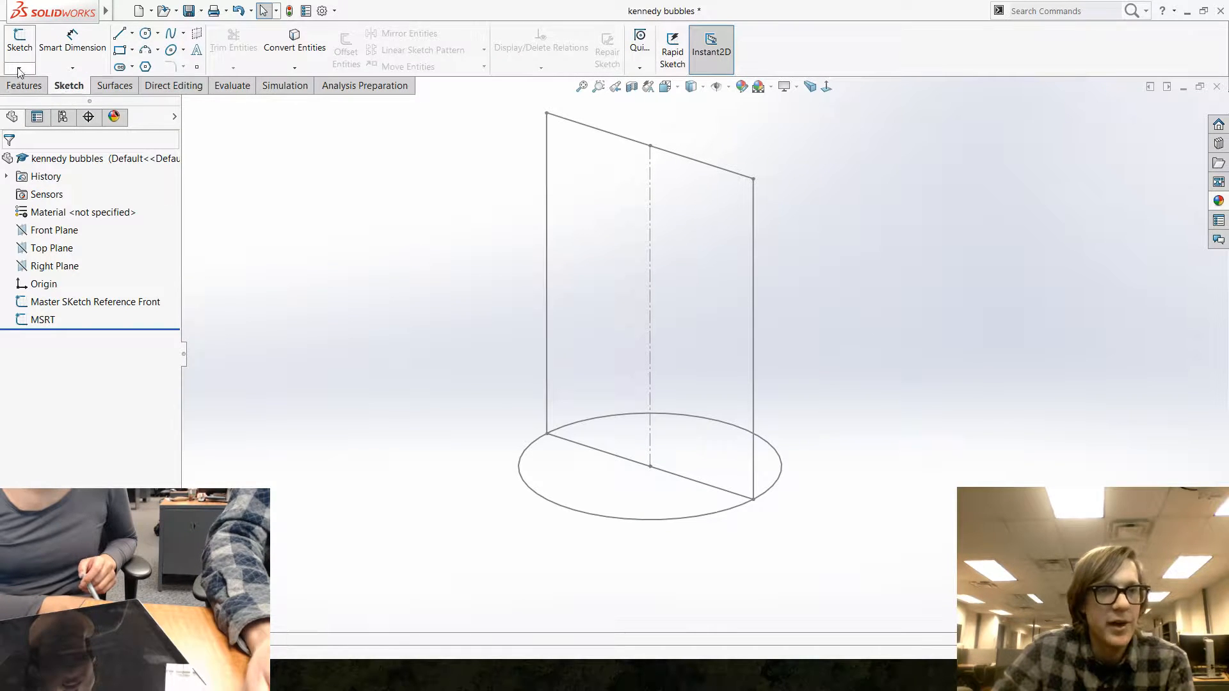
pyautogui.click(19, 67)
pyautogui.click(39, 100)
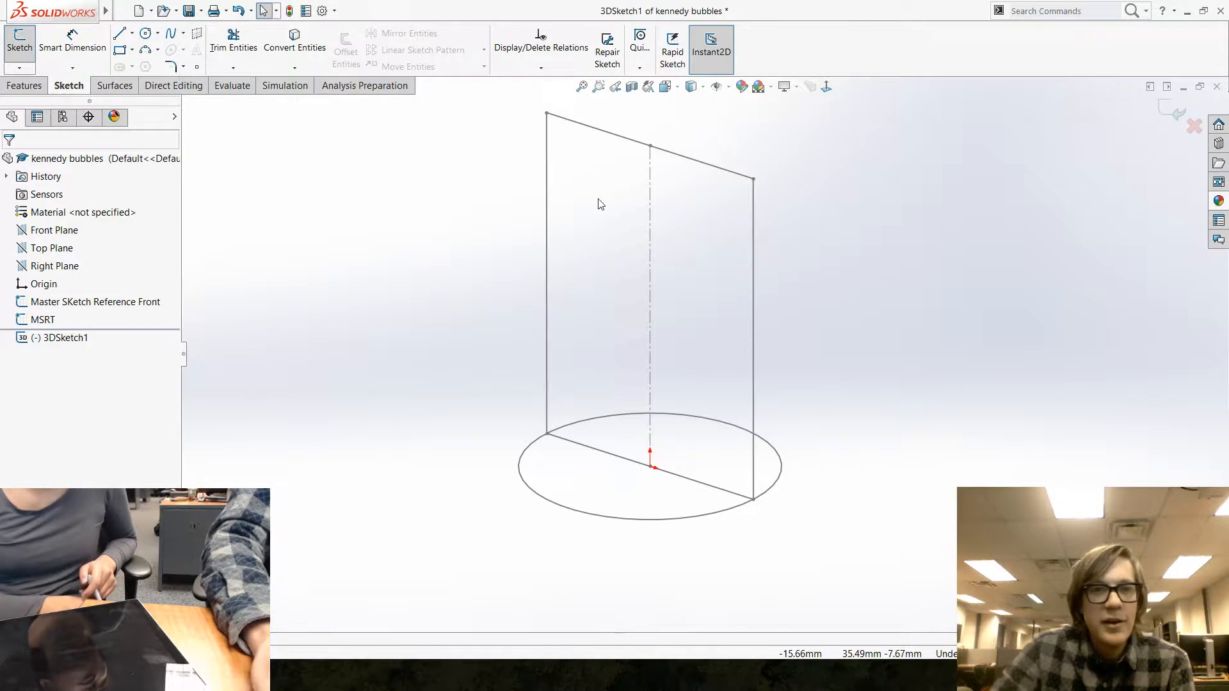
pyautogui.moveTo(787, 333)
pyautogui.mouseDown(button='middle')
pyautogui.moveTo(862, 396)
pyautogui.moveTo(849, 401)
pyautogui.mouseUp(button='middle')
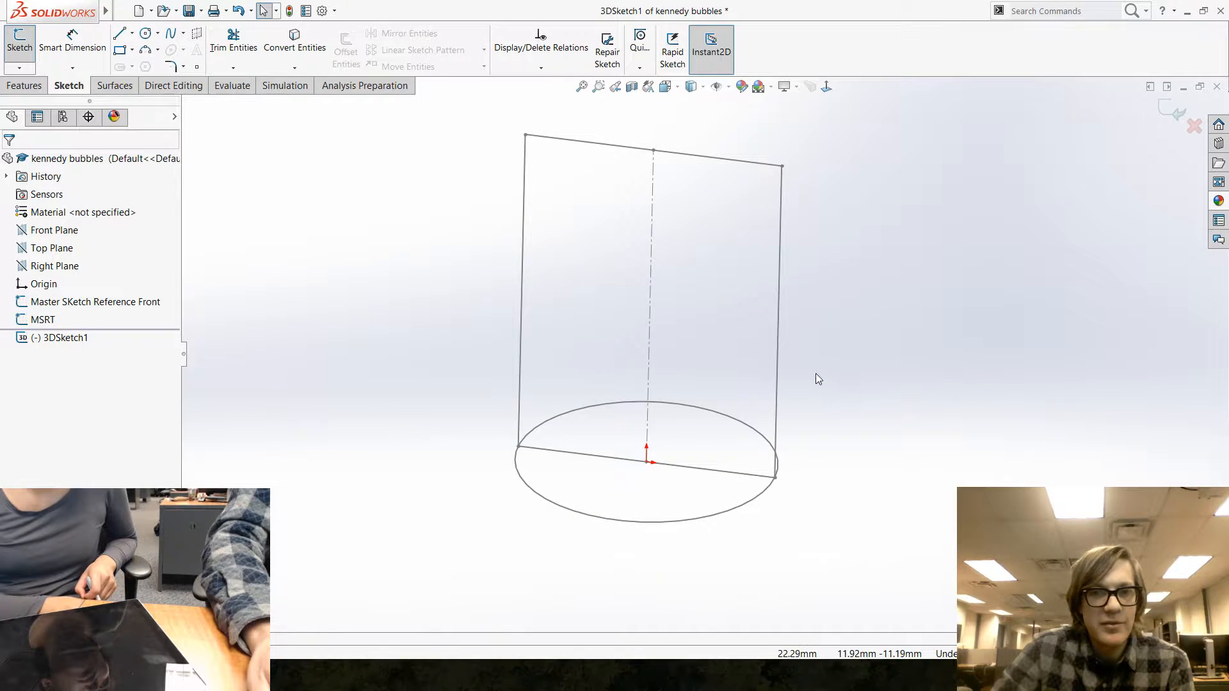
pyautogui.scroll(-2, 812, 370)
pyautogui.click(120, 34)
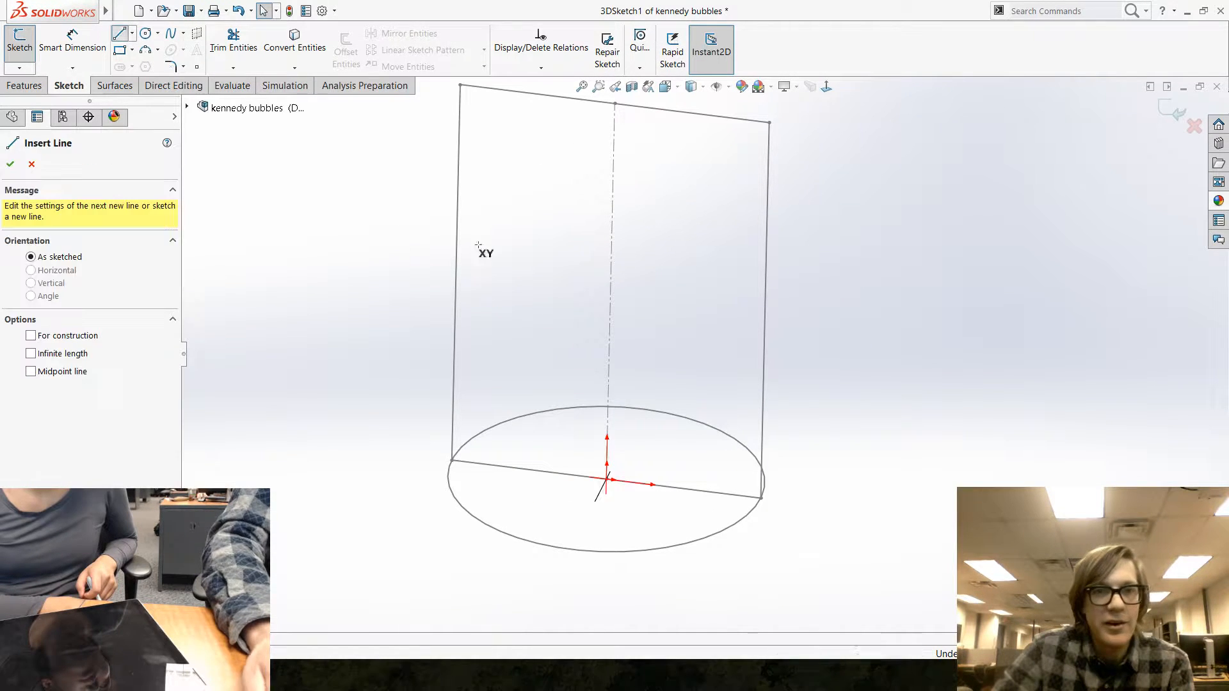
pyautogui.click(606, 353)
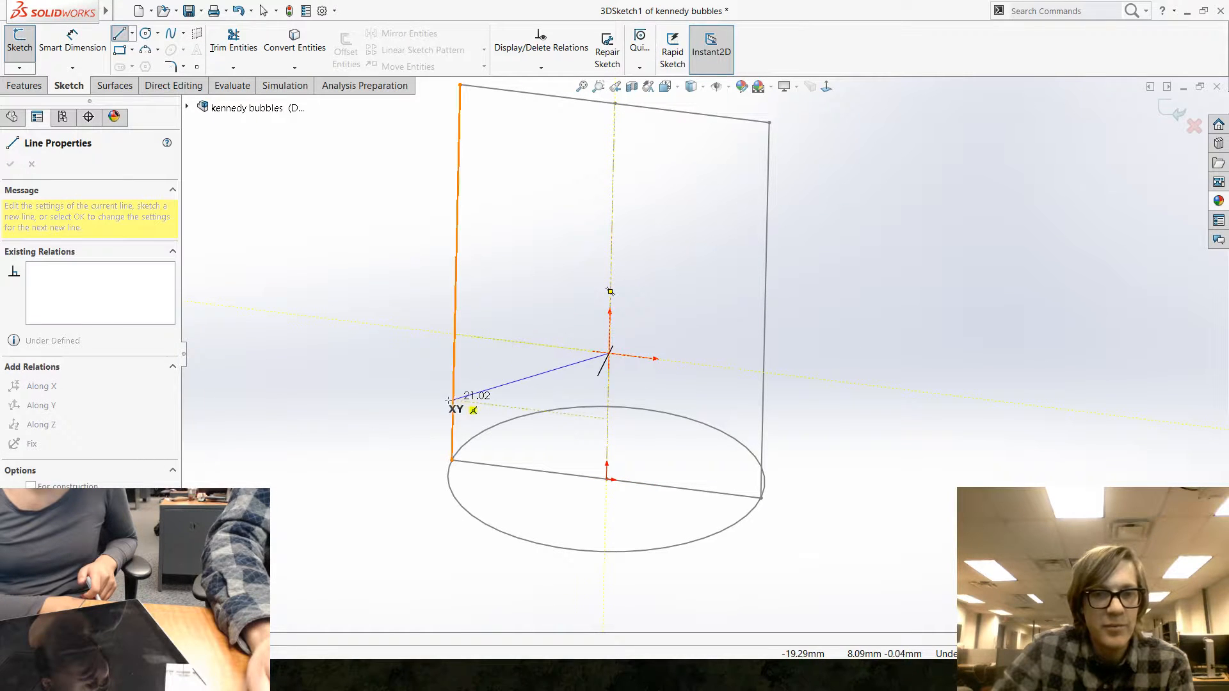
pyautogui.click(493, 338)
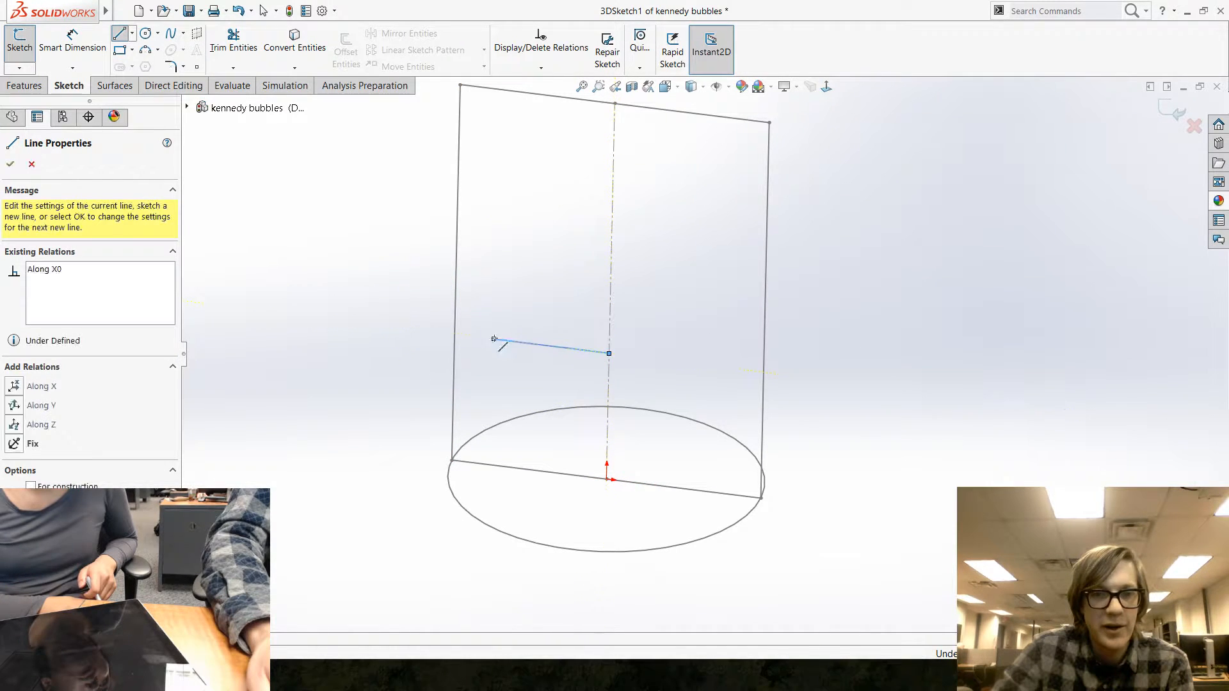
# Step: Continue the 3D sketch with a second line about 11 mm long, running forward from the first line's free end
pyautogui.moveTo(454, 426)
pyautogui.mouseDown(button='middle')
pyautogui.moveTo(304, 447)
pyautogui.moveTo(315, 494)
pyautogui.mouseUp(button='middle')
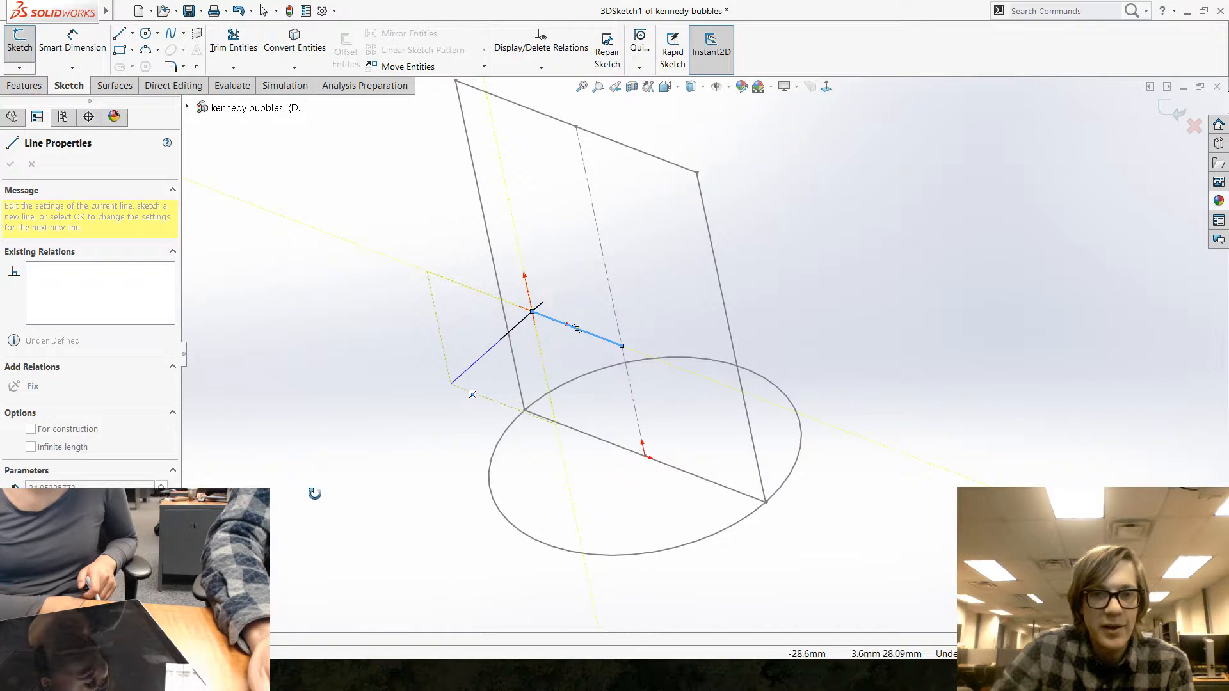
pyautogui.moveTo(494, 345)
pyautogui.mouseDown(button='middle')
pyautogui.moveTo(423, 359)
pyautogui.moveTo(442, 420)
pyautogui.moveTo(456, 396)
pyautogui.mouseUp(button='middle')
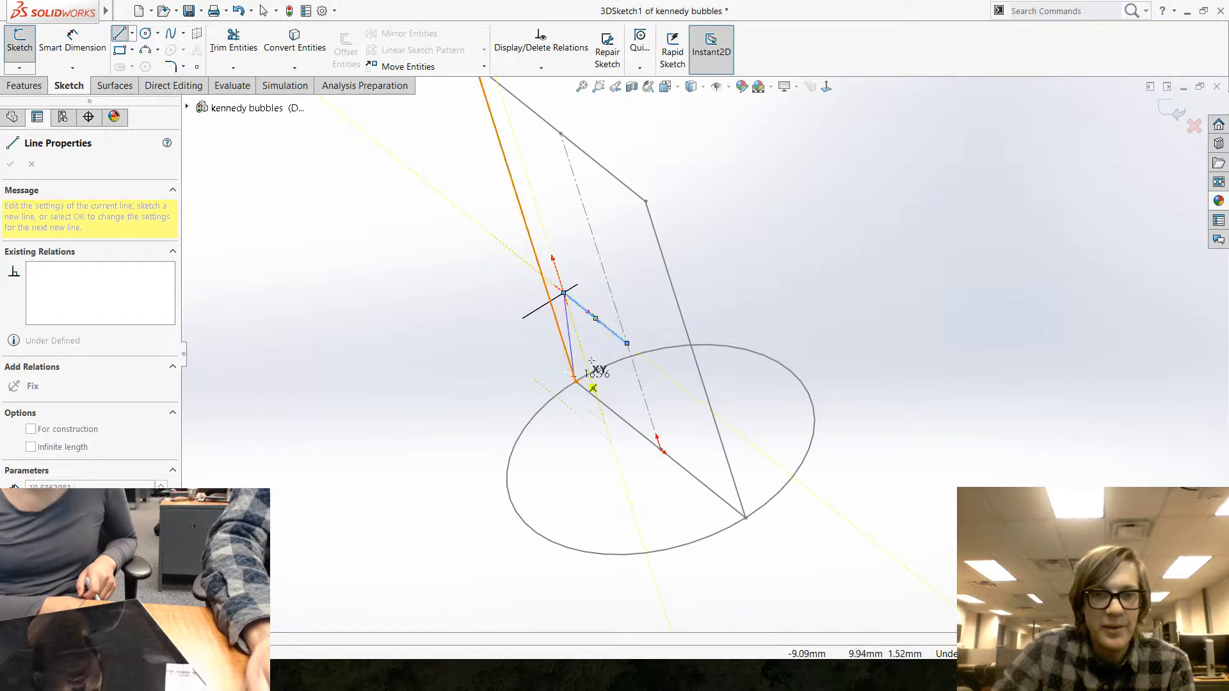
pyautogui.moveTo(590, 364)
pyautogui.mouseDown(button='middle')
pyautogui.moveTo(544, 348)
pyautogui.moveTo(505, 359)
pyautogui.moveTo(560, 379)
pyautogui.moveTo(576, 371)
pyautogui.moveTo(554, 395)
pyautogui.mouseUp(button='middle')
pyautogui.click(524, 351)
pyautogui.press('Escape')
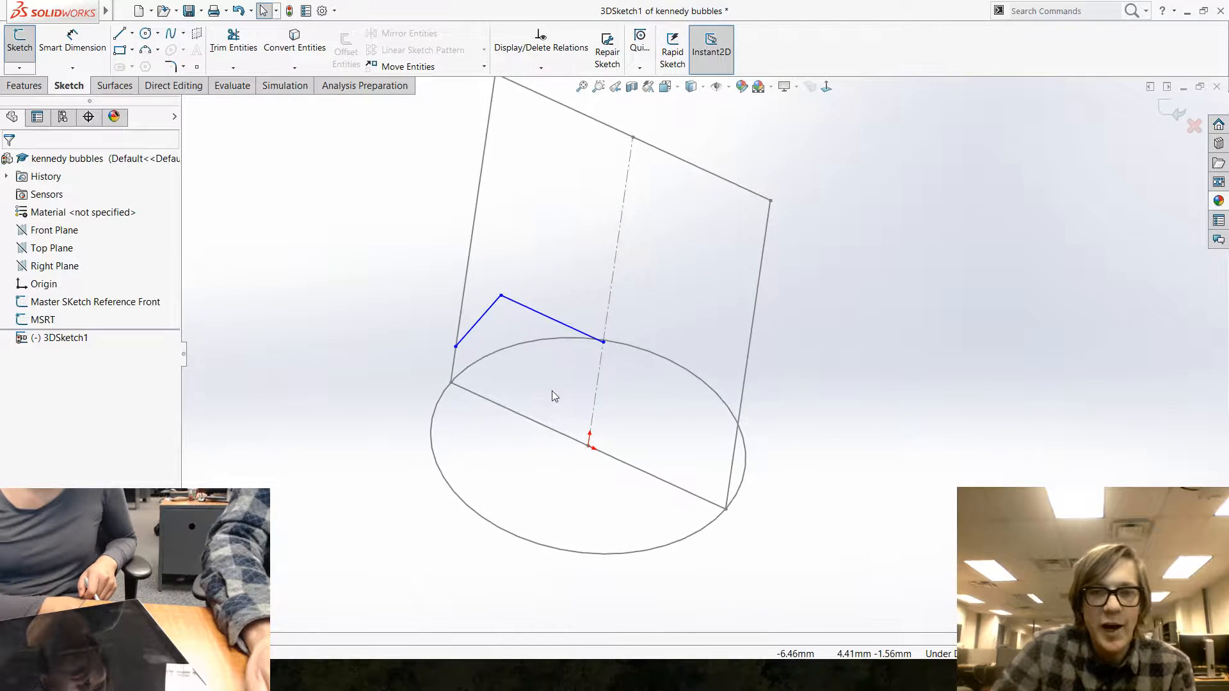
# Step: Check the first line's relation and constrain the second line of the 3D sketch along Z
pyautogui.click(535, 313)
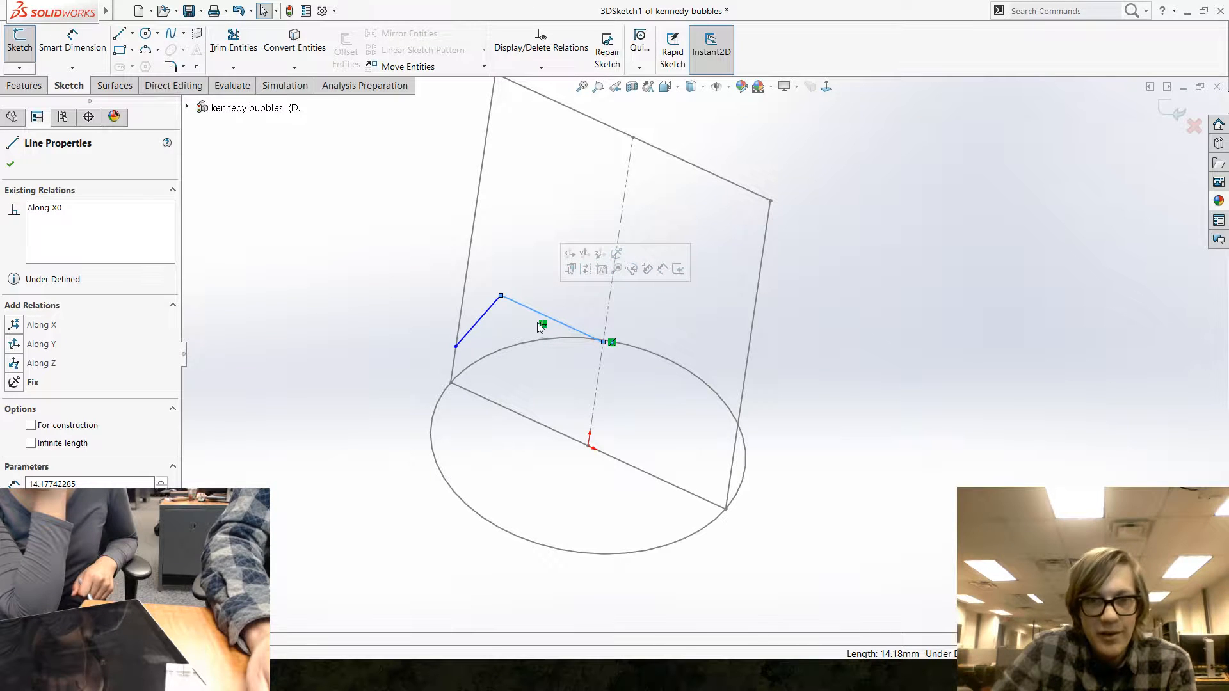
pyautogui.click(480, 384)
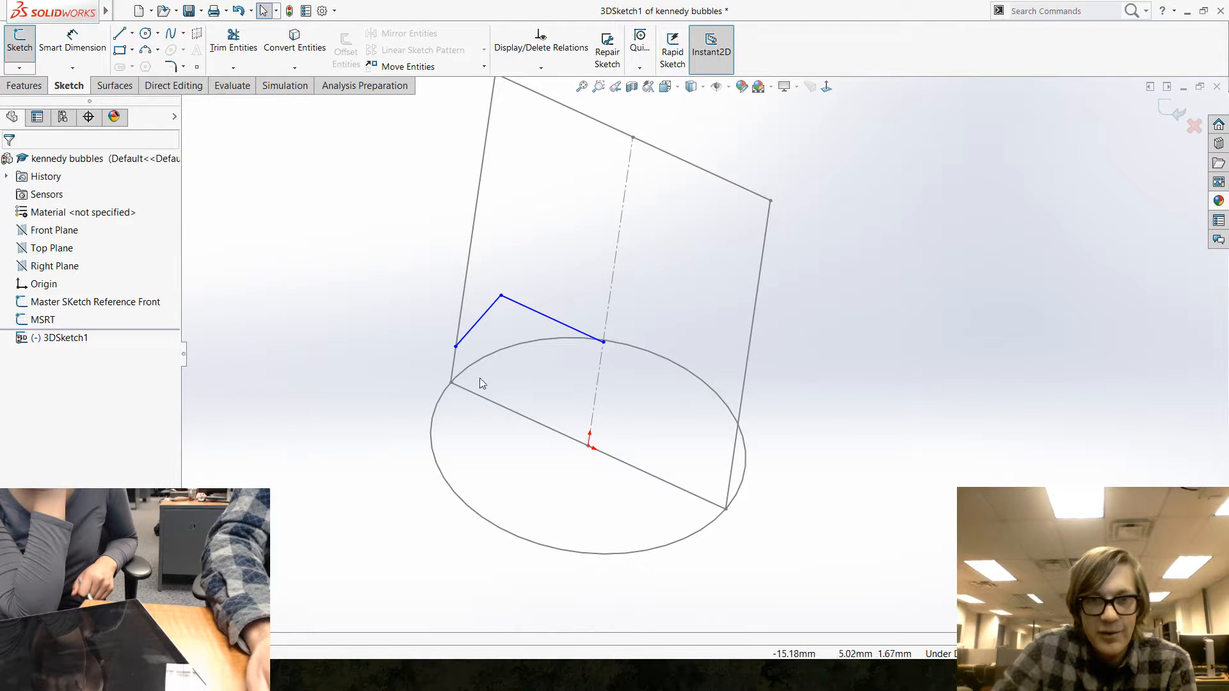
pyautogui.moveTo(480, 384); pyautogui.dragTo(512, 374, button='middle')
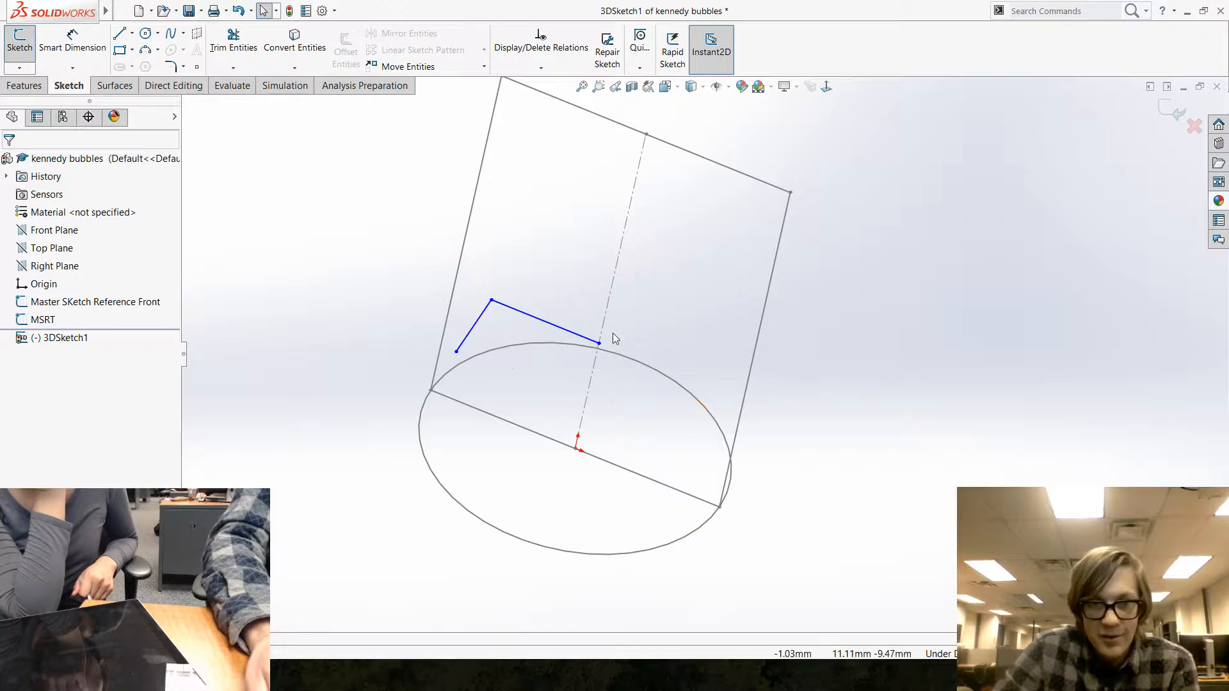
pyautogui.moveTo(650, 380)
pyautogui.mouseDown(button='middle')
pyautogui.moveTo(530, 380)
pyautogui.moveTo(535, 323)
pyautogui.mouseUp(button='middle')
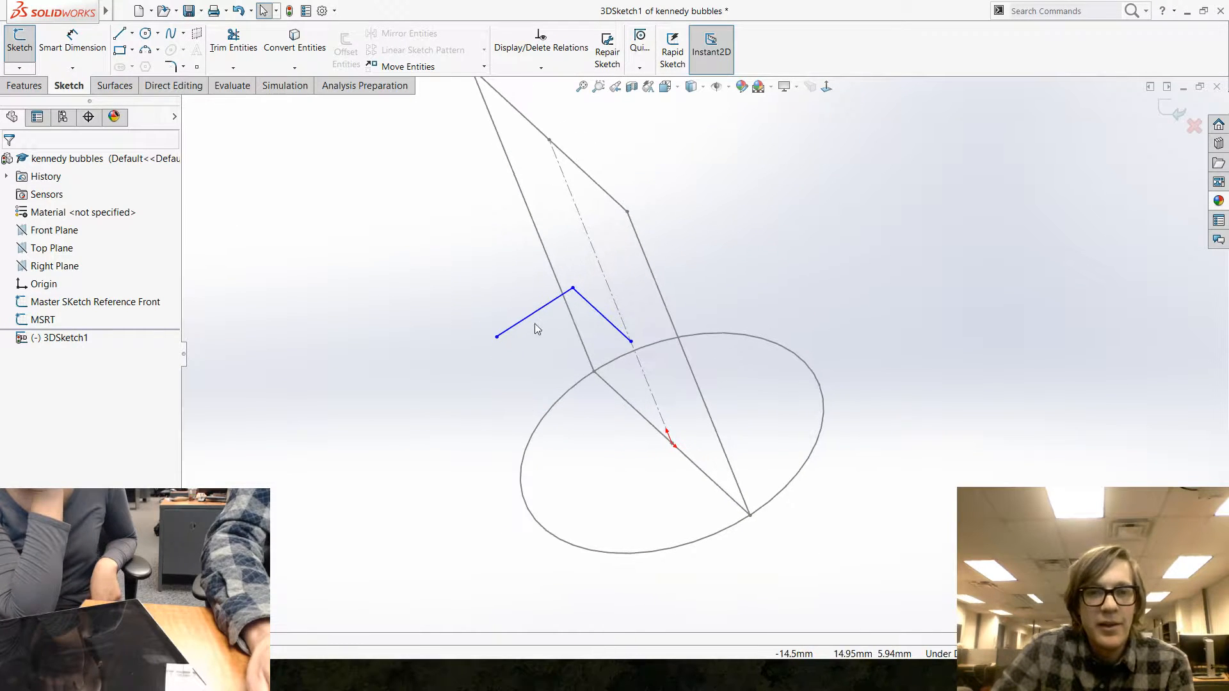
pyautogui.click(516, 325)
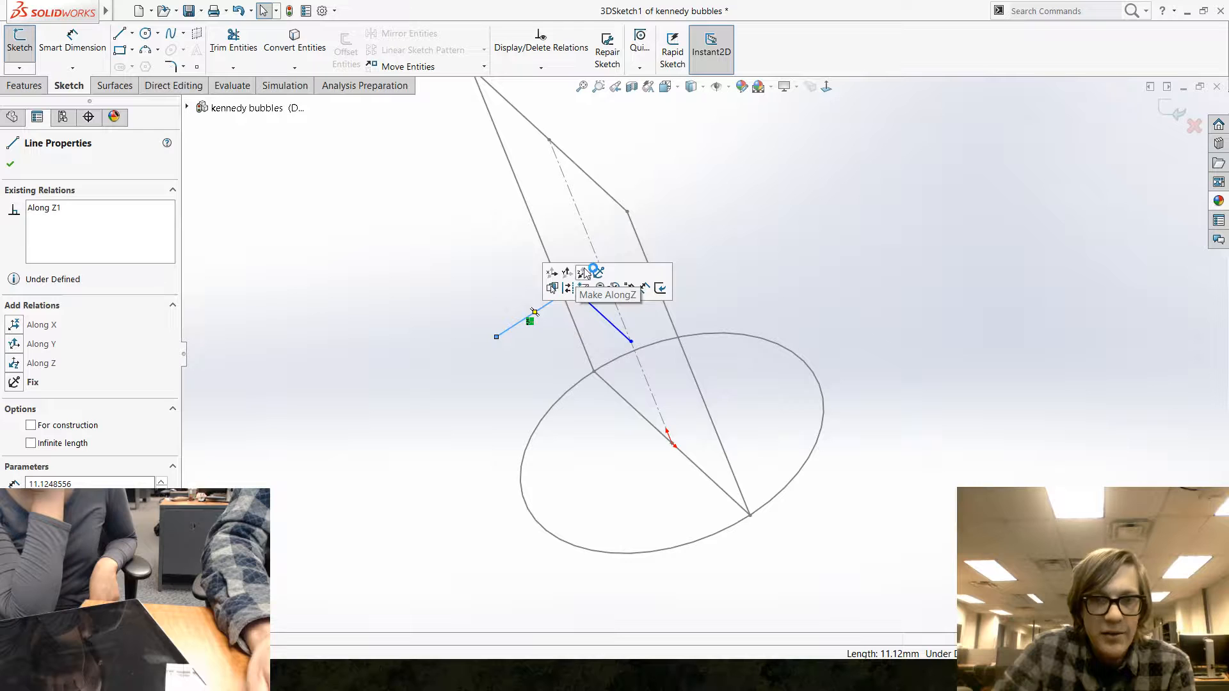
pyautogui.click(531, 324)
# Step: Convert both lines of the 3D sketch to construction geometry
pyautogui.moveTo(505, 416); pyautogui.dragTo(526, 356, button='middle')
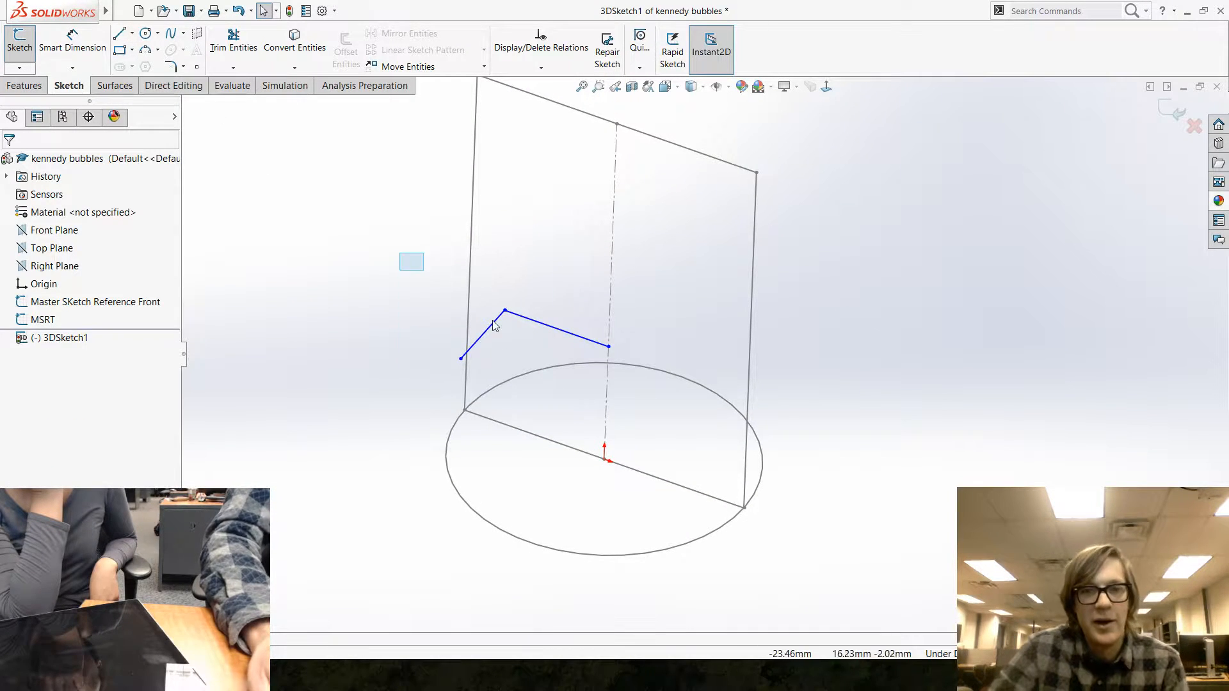
pyautogui.moveTo(494, 326); pyautogui.dragTo(698, 446)
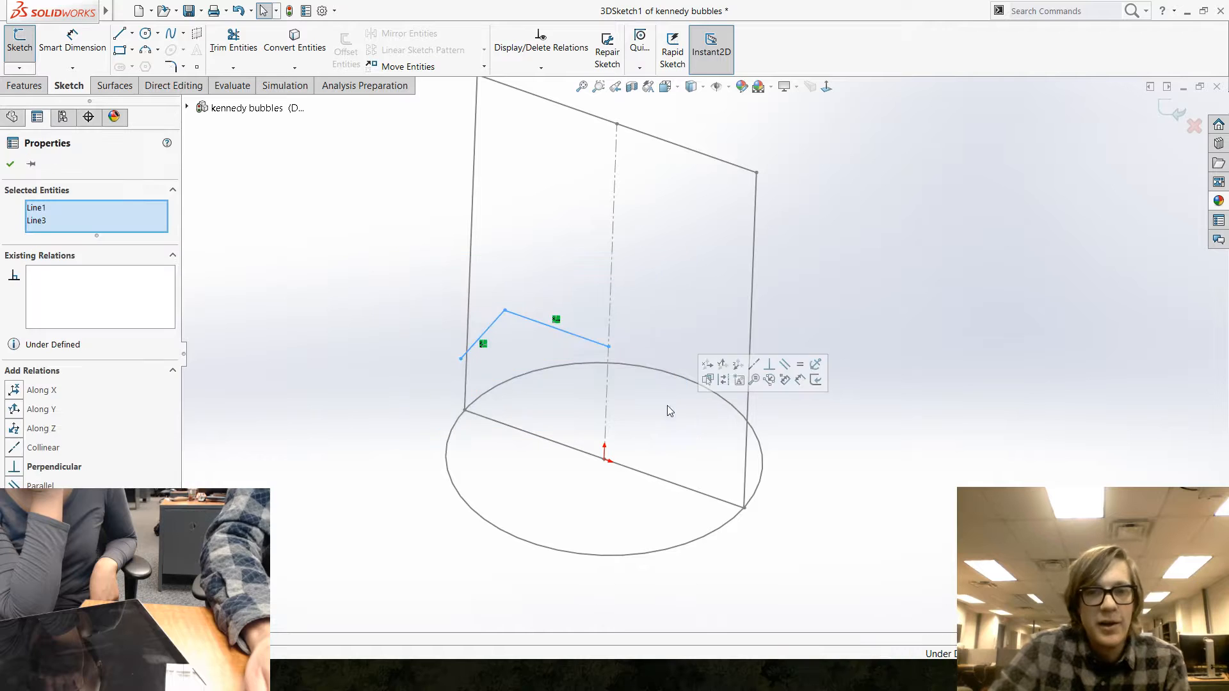
pyautogui.click(722, 381)
# Step: Draw a solid line about 18 mm long from the point on the centerline to the second construction line's free end
pyautogui.click(119, 35)
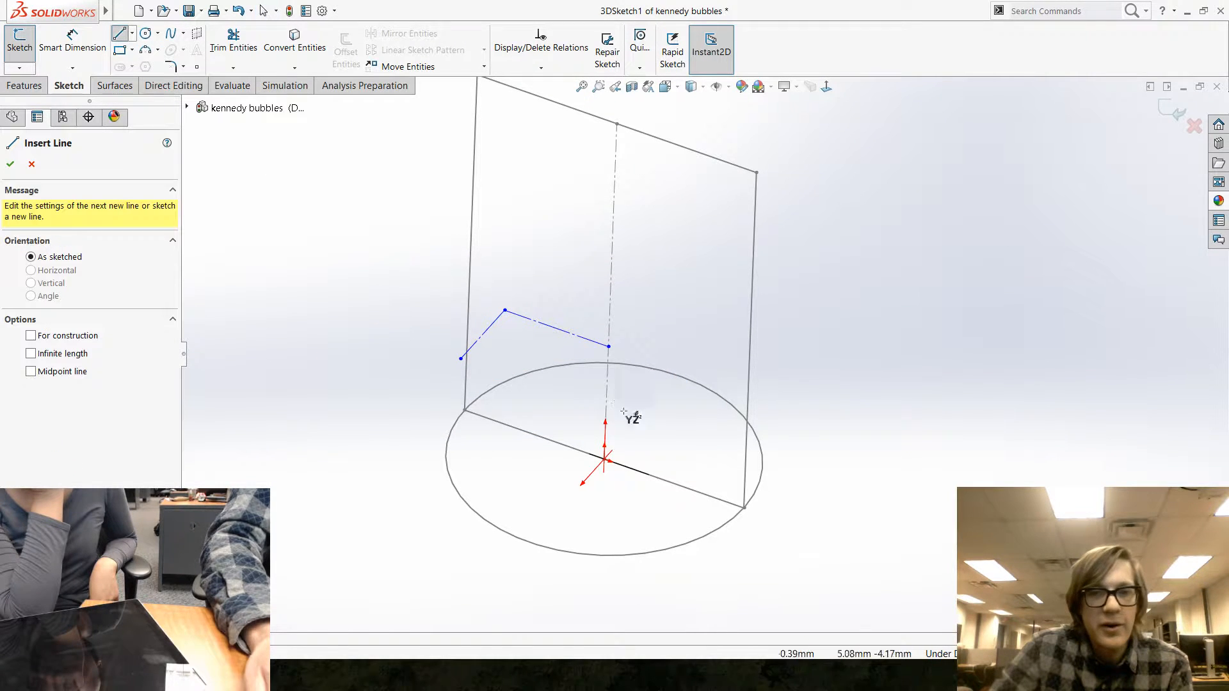
pyautogui.click(607, 347)
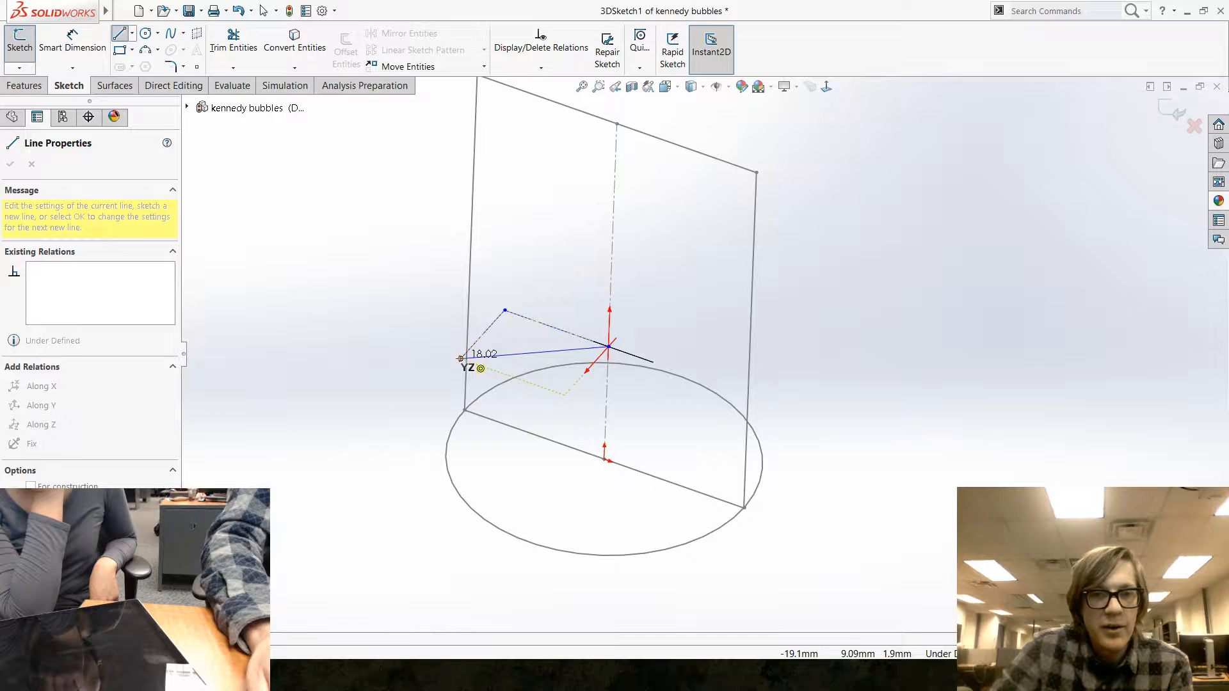
pyautogui.click(462, 358)
pyautogui.press('Escape')
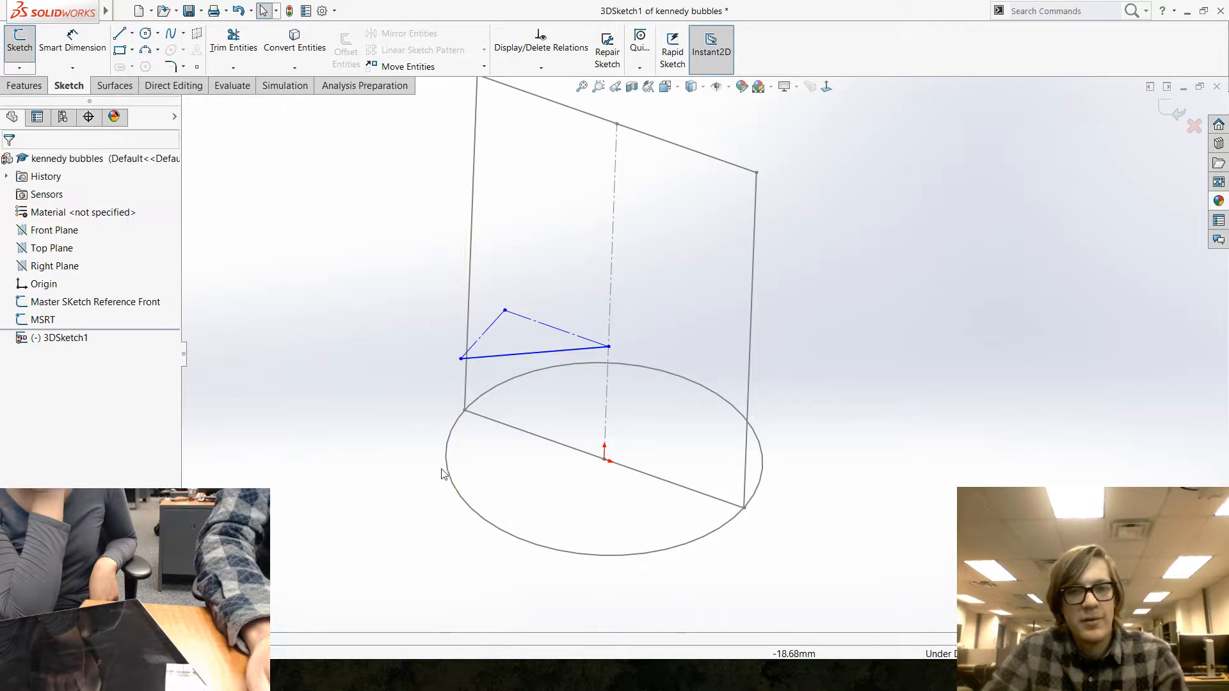
# Step: Dimension the height of the line's endpoint on the centerline above the origin as 20 mm
pyautogui.moveTo(439, 472); pyautogui.dragTo(441, 409, button='middle')
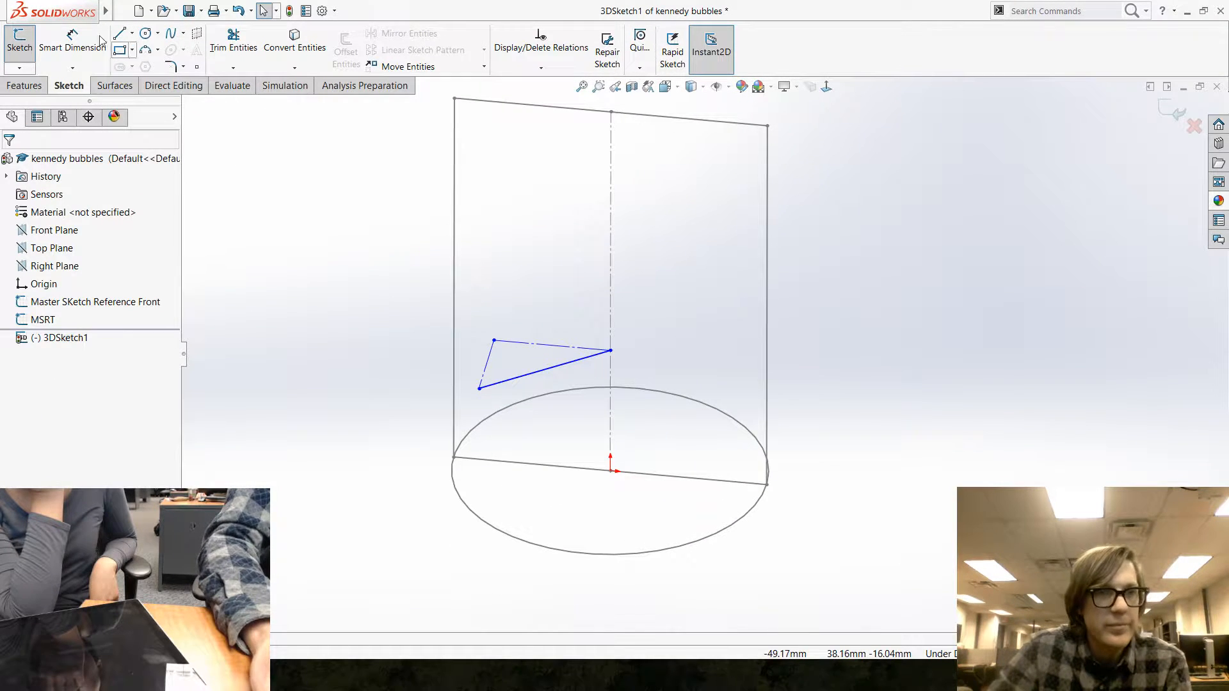
pyautogui.click(68, 43)
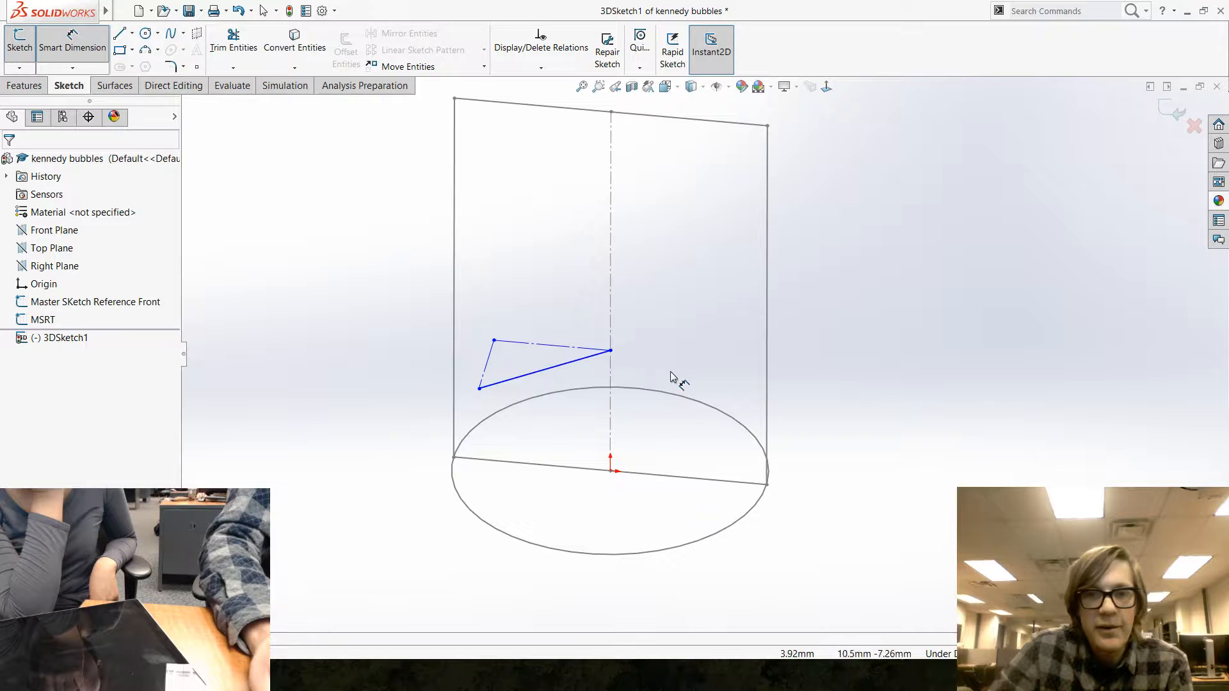
pyautogui.click(610, 351)
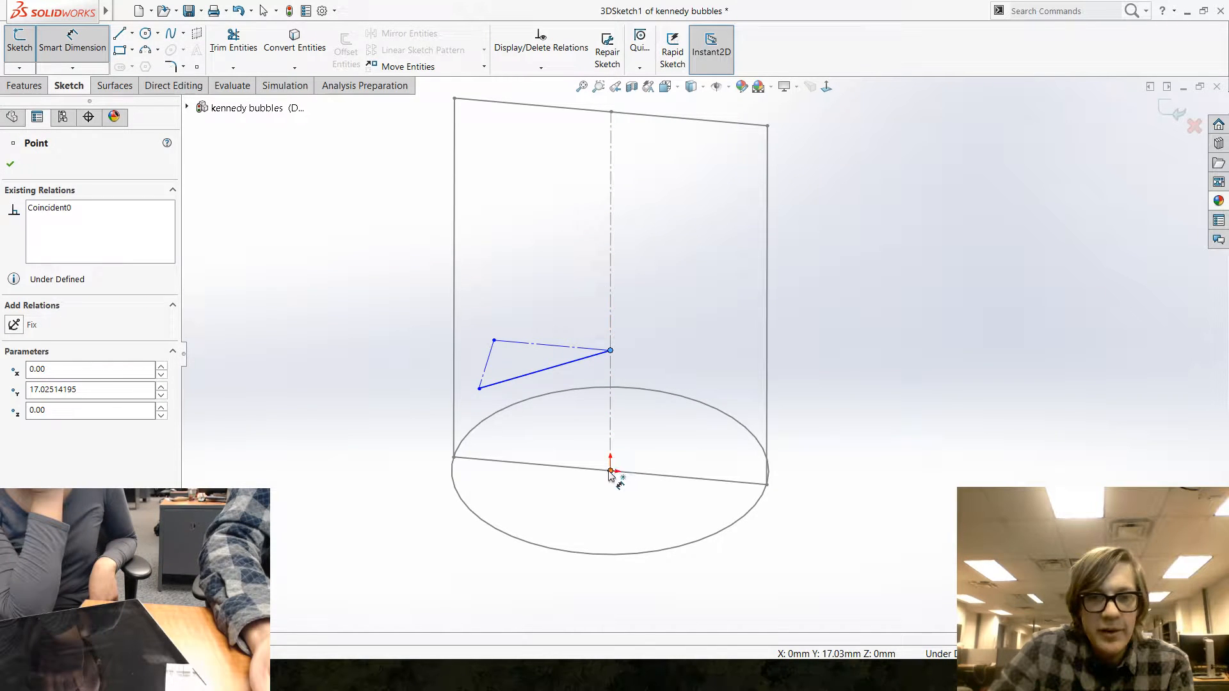
pyautogui.click(610, 472)
pyautogui.click(643, 430)
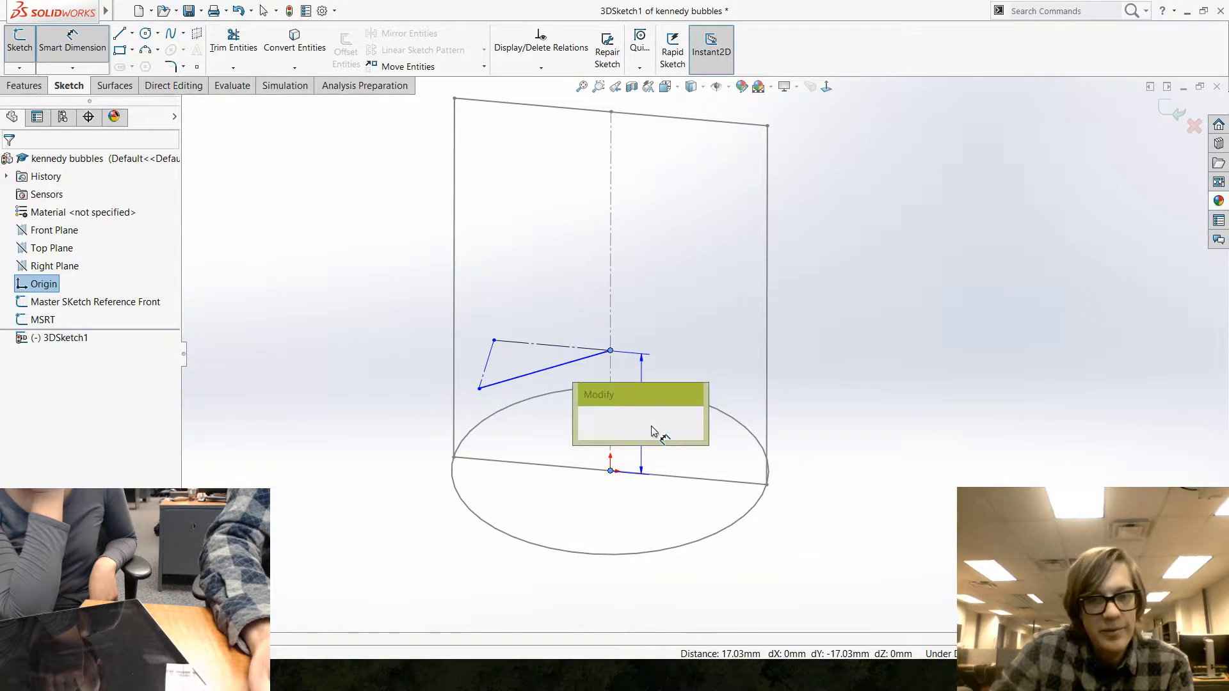
pyautogui.write('20')
pyautogui.press('Return')
pyautogui.press('Escape')
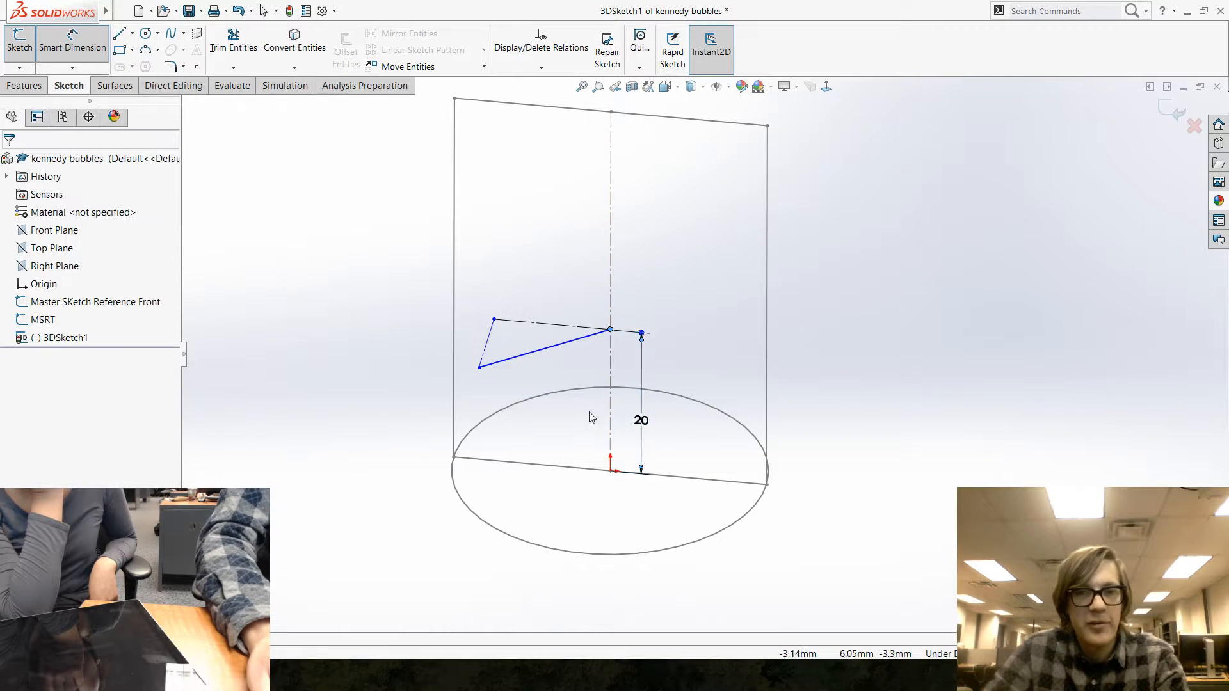
pyautogui.moveTo(589, 412); pyautogui.dragTo(505, 405, button='middle')
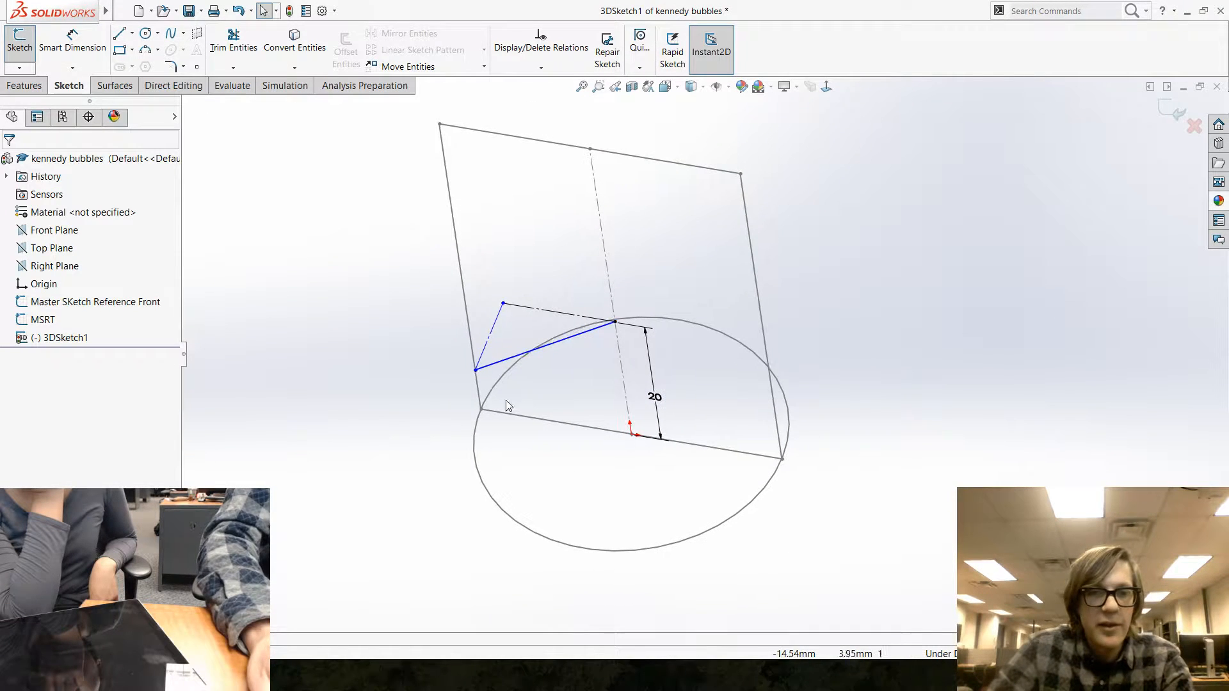
pyautogui.click(476, 371)
pyautogui.moveTo(497, 458)
pyautogui.mouseDown(button='middle')
pyautogui.moveTo(497, 526)
pyautogui.moveTo(469, 392)
pyautogui.mouseUp(button='middle')
pyautogui.press('Escape')
pyautogui.click(133, 35)
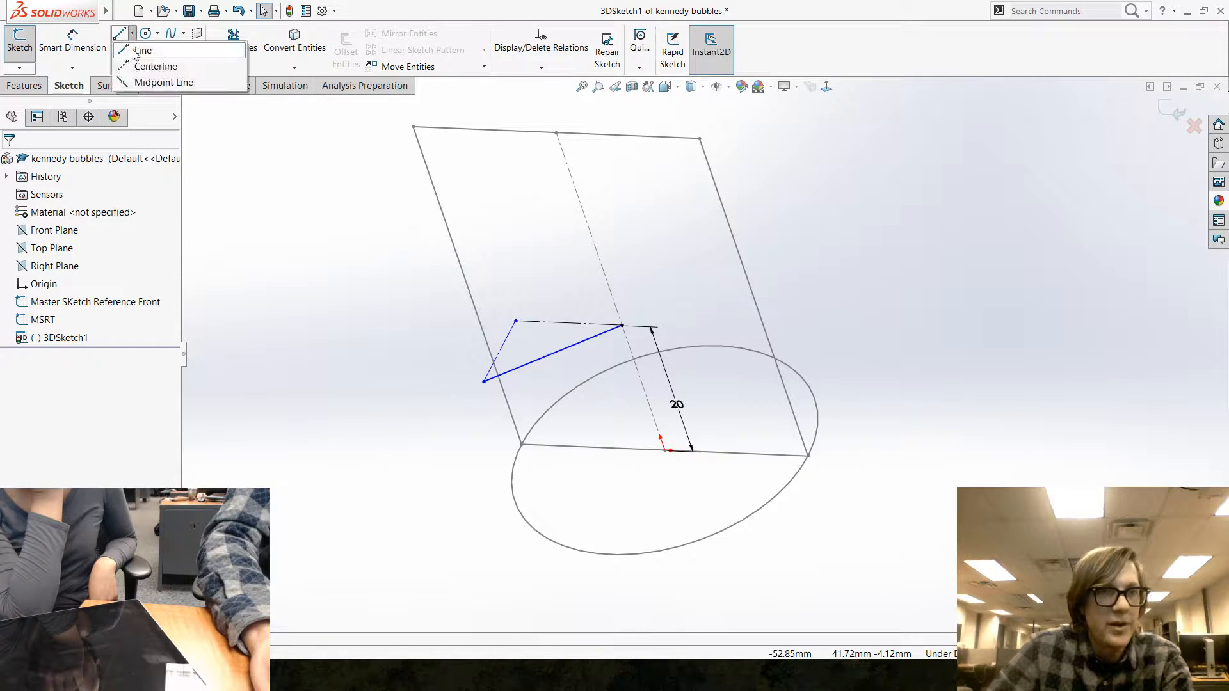
pyautogui.click(151, 63)
pyautogui.moveTo(410, 377); pyautogui.dragTo(550, 486, button='middle')
pyautogui.press('Escape')
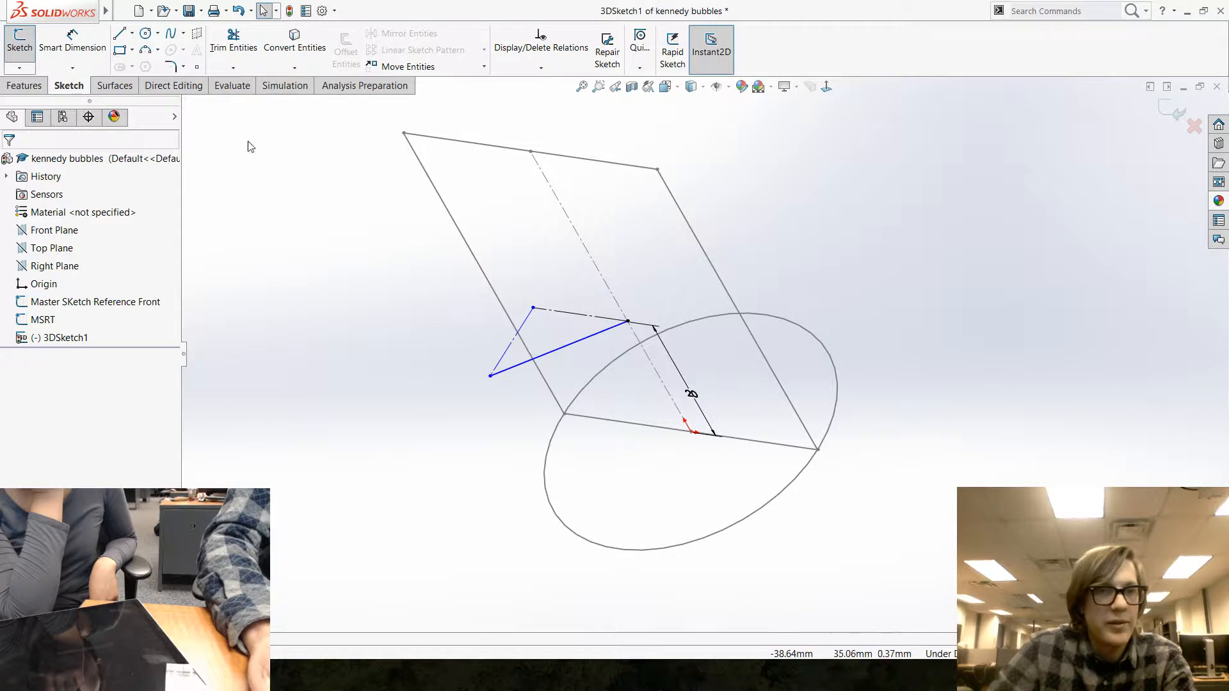
# Step: Dimension the length of the second construction line, the one running along Z, as 13 mm
pyautogui.click(73, 43)
pyautogui.moveTo(560, 365)
pyautogui.mouseDown(button='middle')
pyautogui.moveTo(595, 428)
pyautogui.moveTo(628, 386)
pyautogui.moveTo(613, 370)
pyautogui.moveTo(557, 356)
pyautogui.mouseUp(button='middle')
pyautogui.press('Escape')
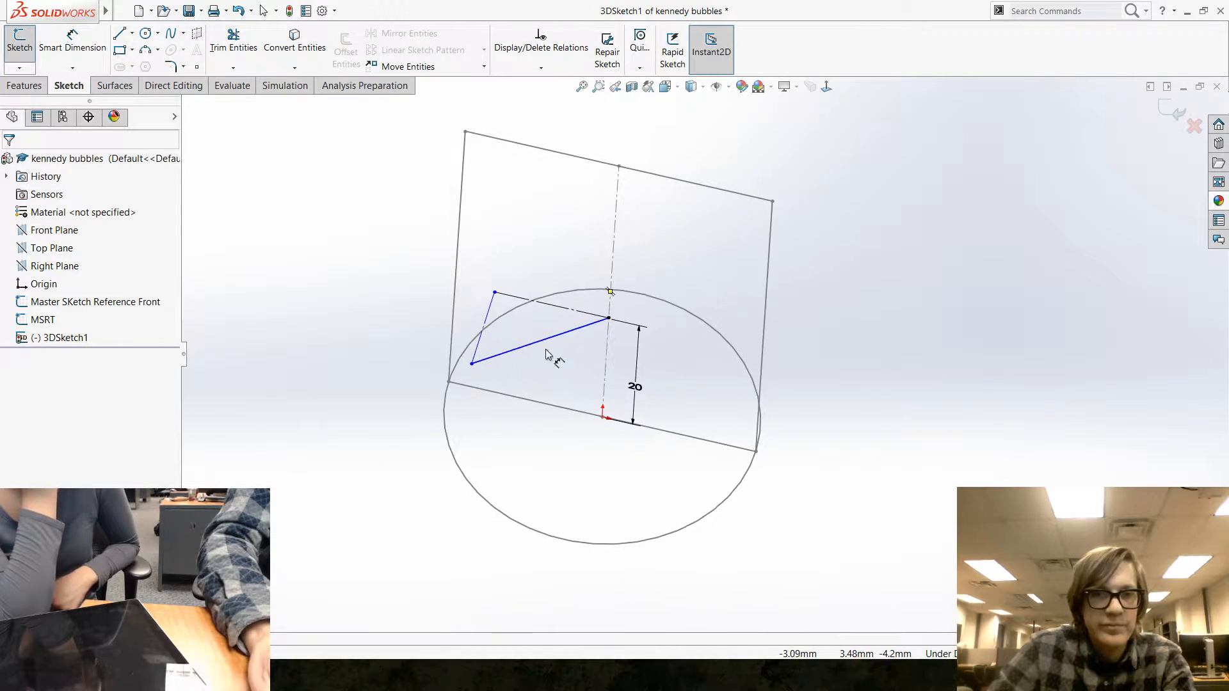
pyautogui.press('Return')
pyautogui.click(491, 310)
pyautogui.click(471, 305)
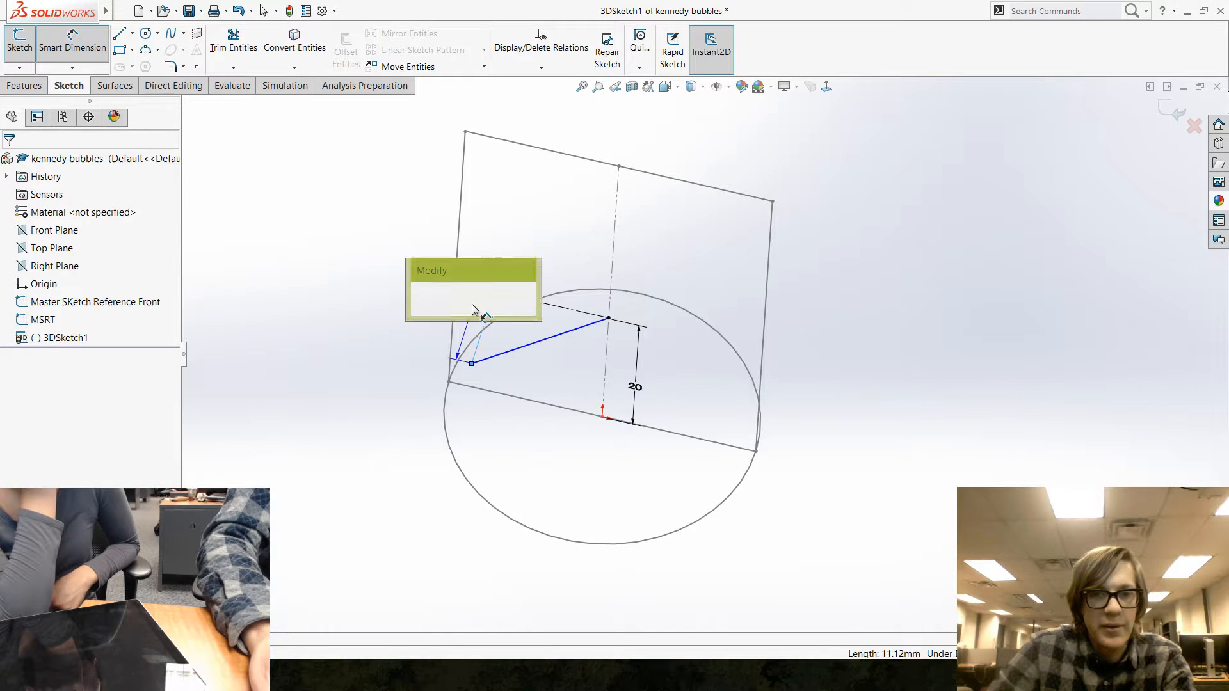
pyautogui.write('13')
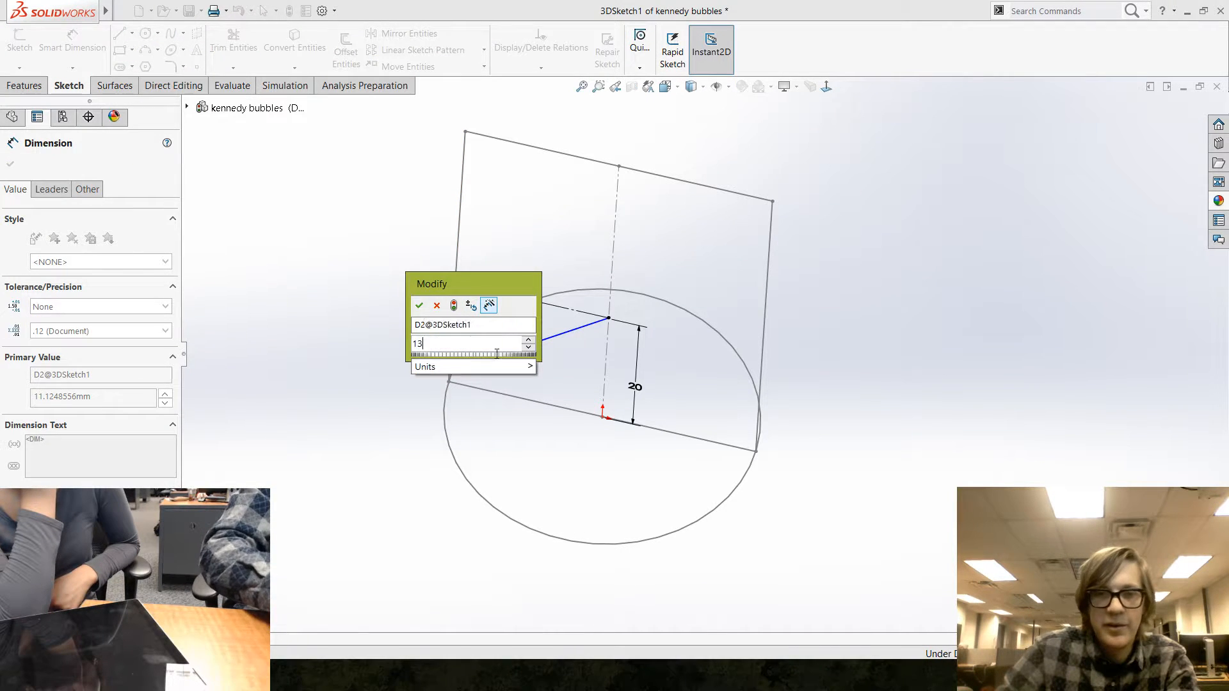
pyautogui.press('Return')
pyautogui.press('Escape')
# Step: Dimension the construction line attached to the centerline as 15 mm long and exit the 3D sketch
pyautogui.moveTo(375, 493)
pyautogui.mouseDown(button='middle')
pyautogui.moveTo(329, 411)
pyautogui.moveTo(345, 421)
pyautogui.mouseUp(button='middle')
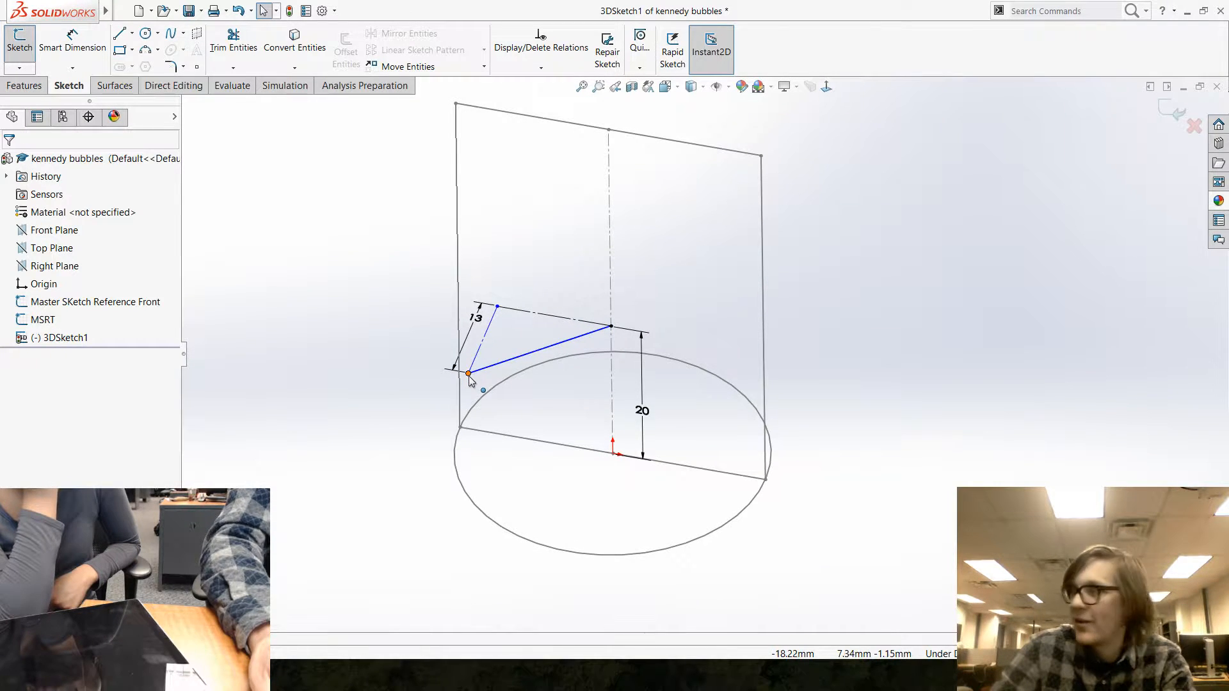
pyautogui.moveTo(327, 395)
pyautogui.mouseDown(button='middle')
pyautogui.moveTo(324, 406)
pyautogui.moveTo(316, 333)
pyautogui.moveTo(354, 324)
pyautogui.moveTo(328, 280)
pyautogui.moveTo(332, 376)
pyautogui.moveTo(321, 378)
pyautogui.moveTo(357, 343)
pyautogui.moveTo(429, 486)
pyautogui.moveTo(367, 390)
pyautogui.moveTo(340, 403)
pyautogui.moveTo(338, 512)
pyautogui.moveTo(320, 510)
pyautogui.mouseUp(button='middle')
pyautogui.scroll(-1, 256, 507)
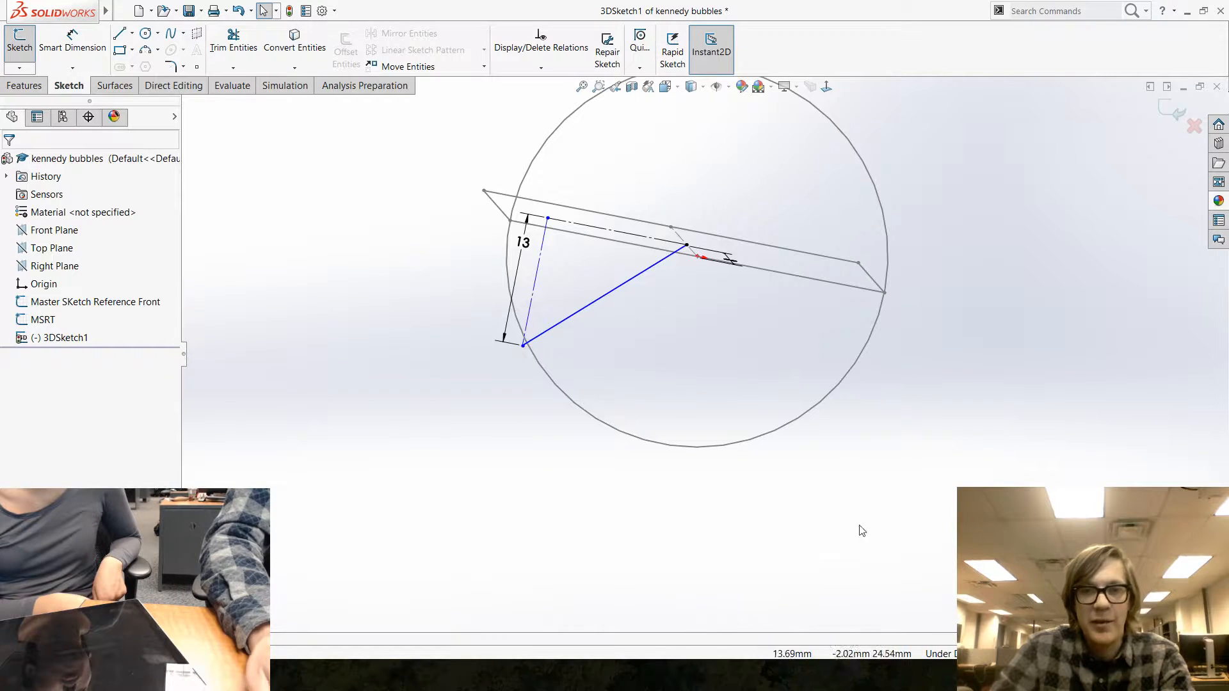
pyautogui.scroll(1, 667, 406)
pyautogui.moveTo(640, 397)
pyautogui.mouseDown(button='middle')
pyautogui.moveTo(612, 370)
pyautogui.moveTo(638, 267)
pyautogui.moveTo(562, 247)
pyautogui.mouseUp(button='middle')
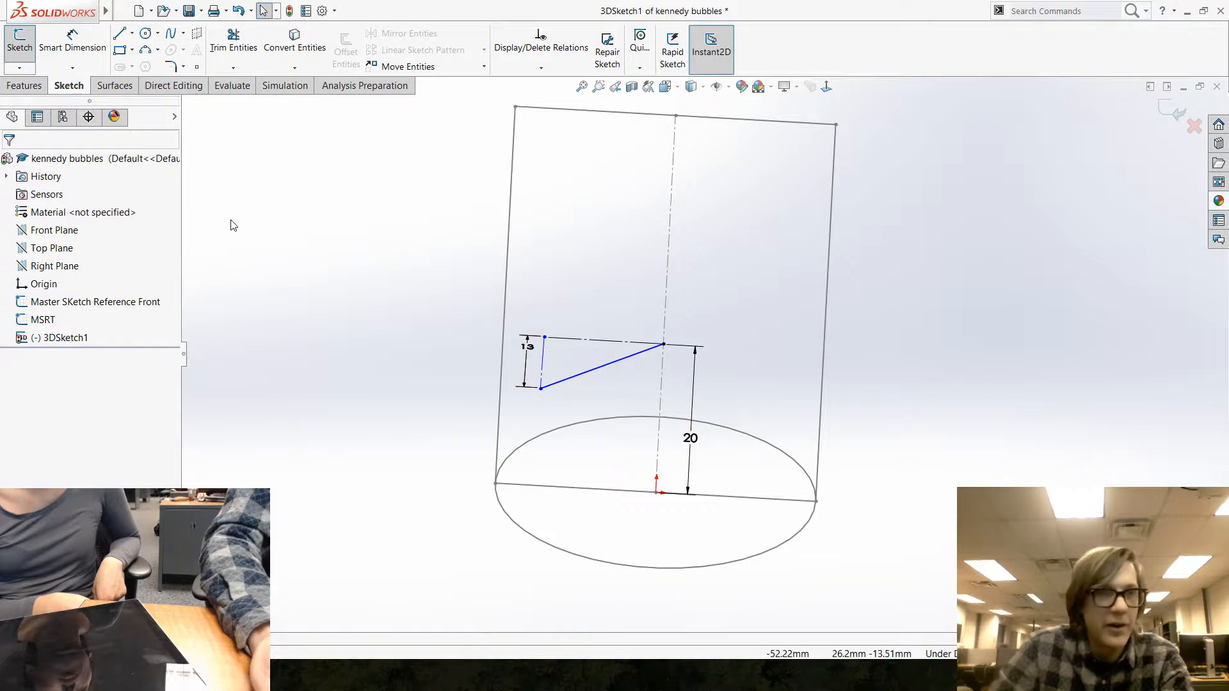
pyautogui.click(95, 43)
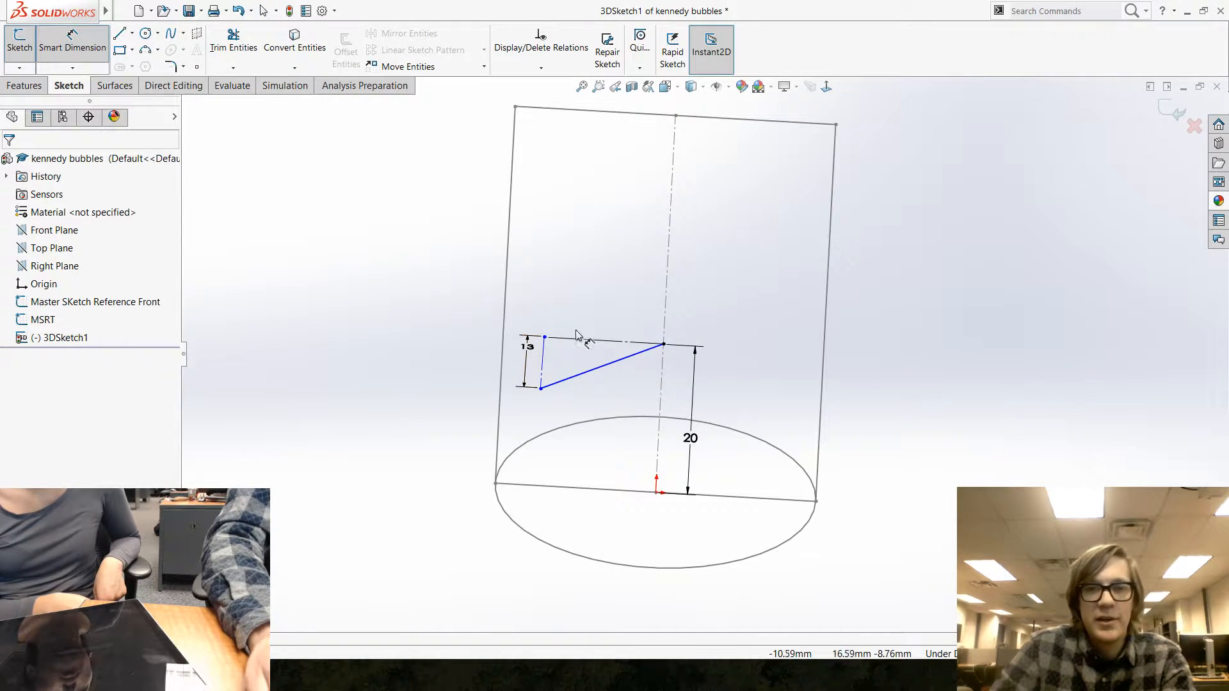
pyautogui.click(575, 344)
pyautogui.click(586, 316)
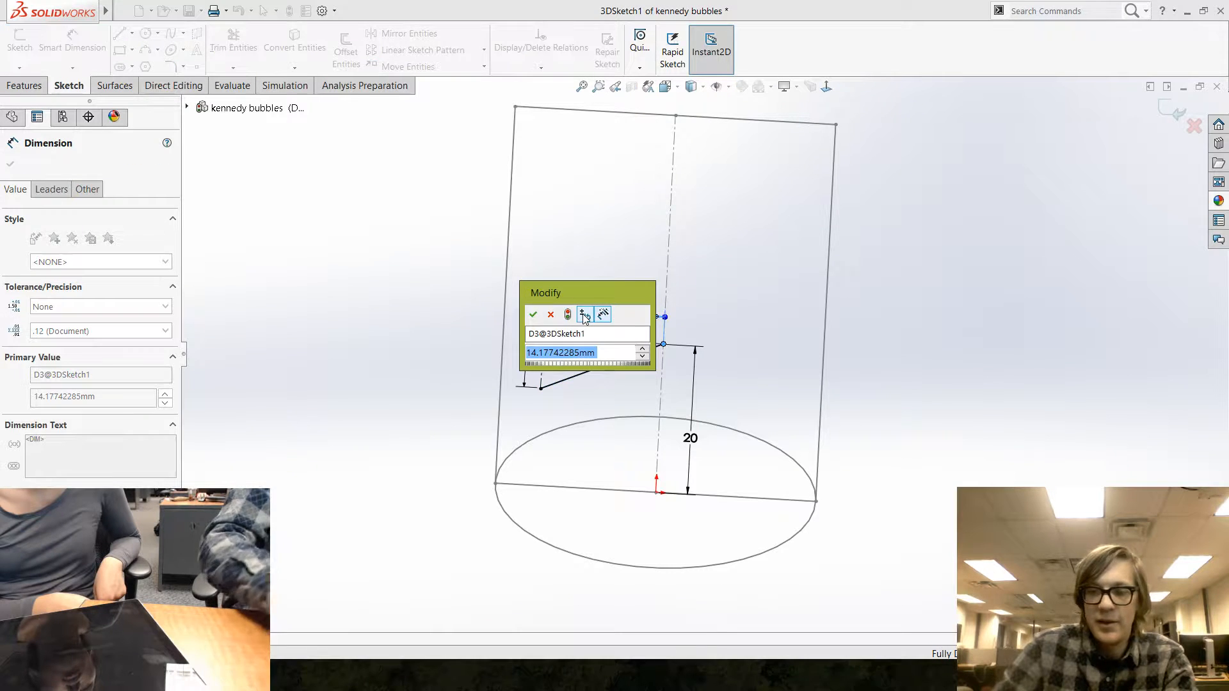
pyautogui.press('Return')
pyautogui.press('Escape')
pyautogui.moveTo(432, 430)
pyautogui.mouseDown(button='middle')
pyautogui.moveTo(424, 477)
pyautogui.moveTo(411, 416)
pyautogui.moveTo(373, 453)
pyautogui.moveTo(417, 420)
pyautogui.moveTo(381, 433)
pyautogui.moveTo(387, 442)
pyautogui.mouseUp(button='middle')
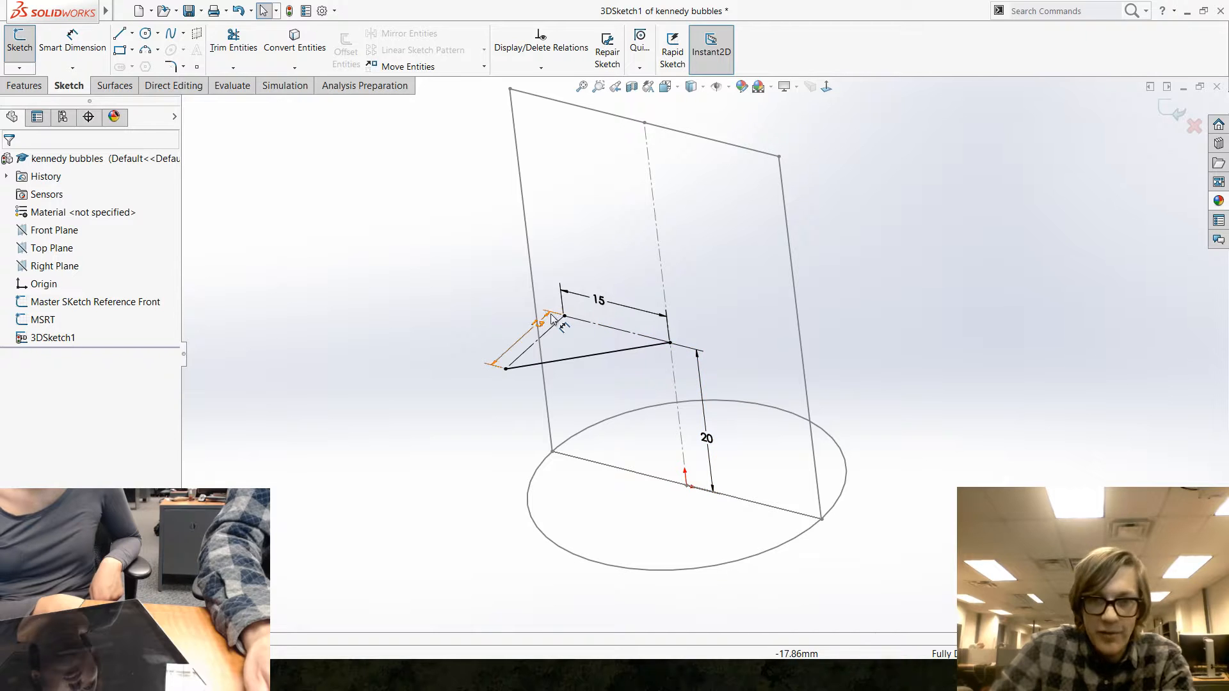
pyautogui.moveTo(501, 463)
pyautogui.mouseDown(button='middle')
pyautogui.moveTo(562, 494)
pyautogui.moveTo(521, 453)
pyautogui.mouseUp(button='middle')
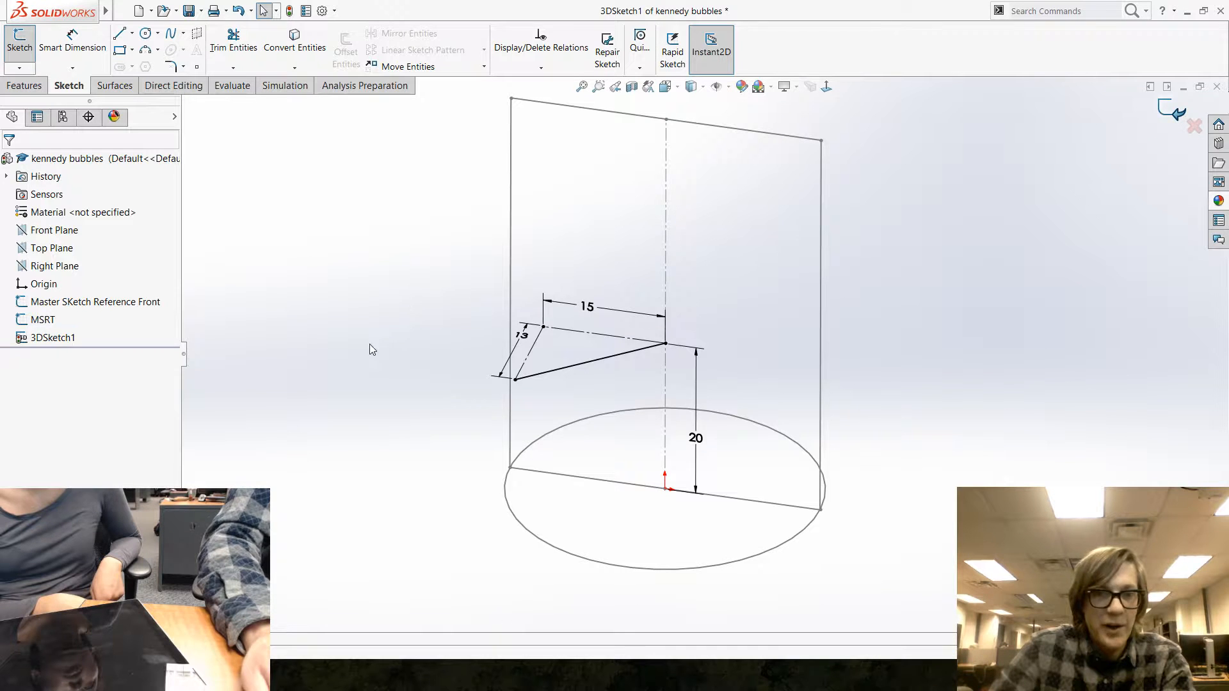
pyautogui.moveTo(380, 341)
pyautogui.mouseDown(button='middle')
pyautogui.moveTo(378, 389)
pyautogui.moveTo(398, 348)
pyautogui.moveTo(364, 324)
pyautogui.moveTo(500, 357)
pyautogui.moveTo(458, 296)
pyautogui.moveTo(455, 320)
pyautogui.mouseUp(button='middle')
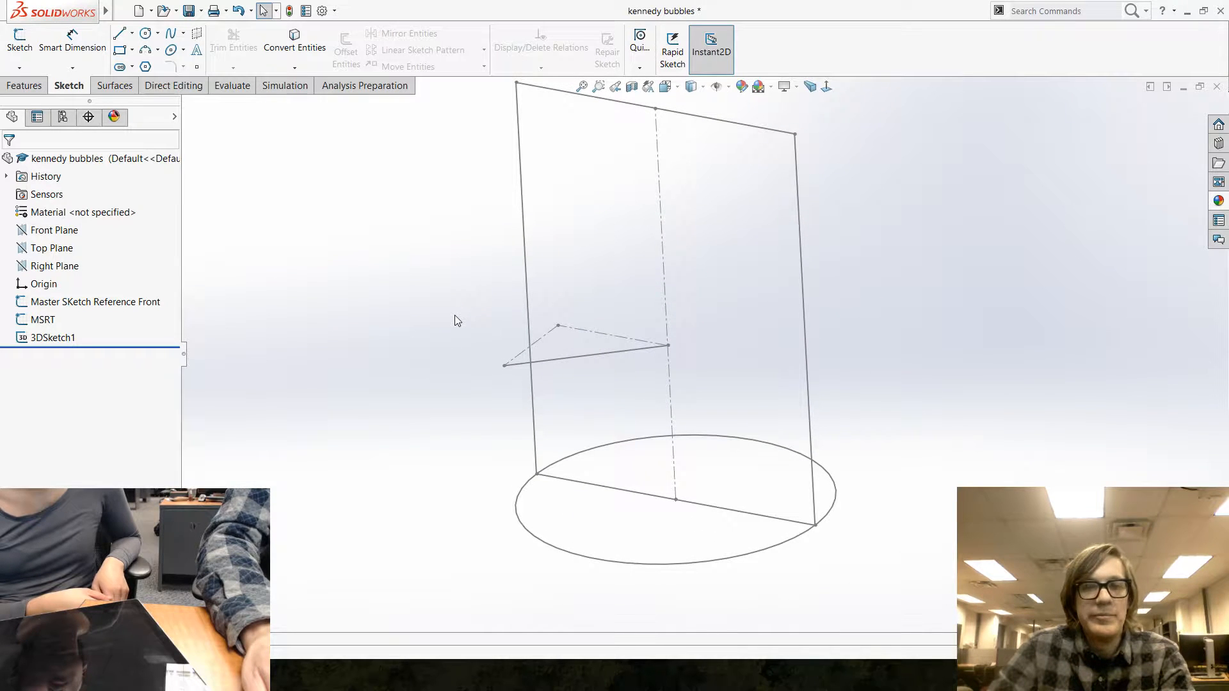
# Step: Create a reference plane perpendicular to the 3D sketch's solid line and coincident with its outer free endpoint
pyautogui.moveTo(501, 279)
pyautogui.mouseDown(button='middle')
pyautogui.moveTo(431, 267)
pyautogui.moveTo(555, 69)
pyautogui.mouseUp(button='middle')
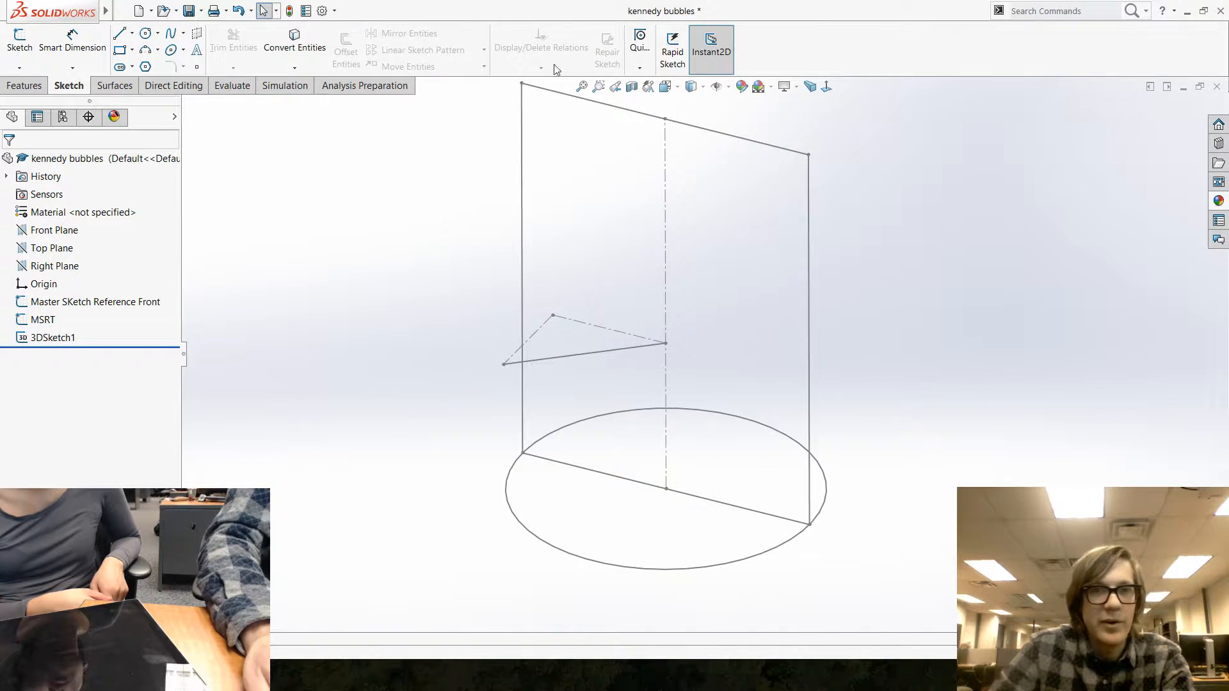
pyautogui.click(25, 86)
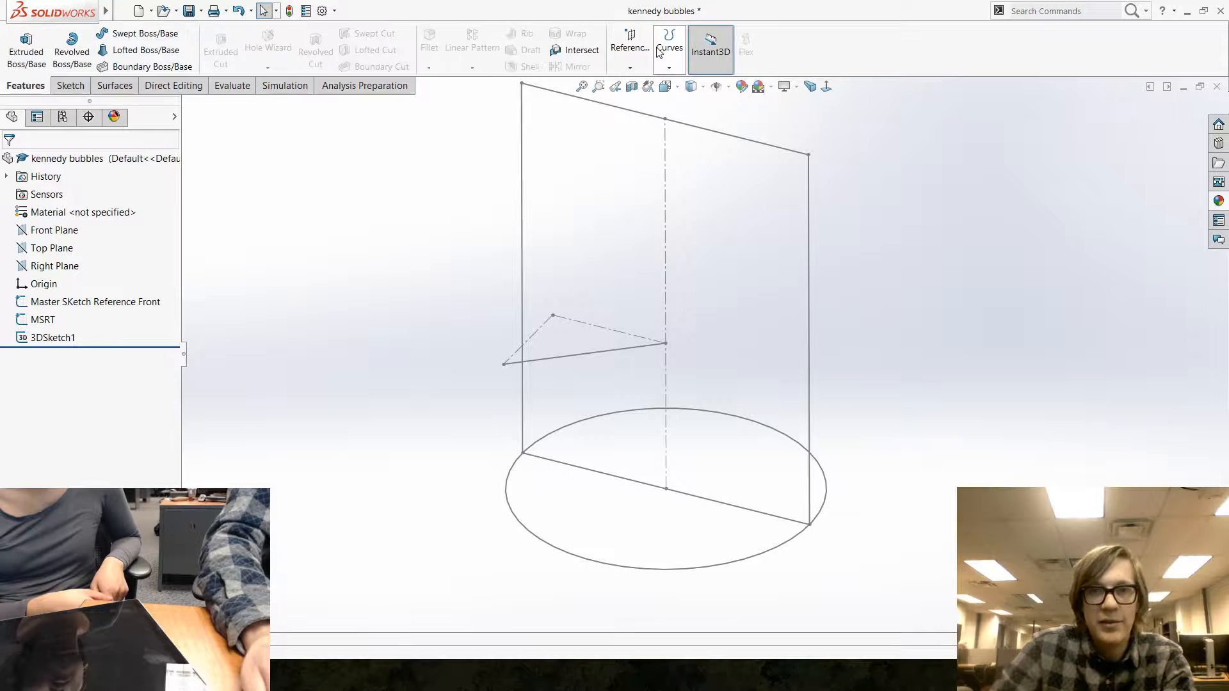
pyautogui.click(630, 48)
pyautogui.click(642, 84)
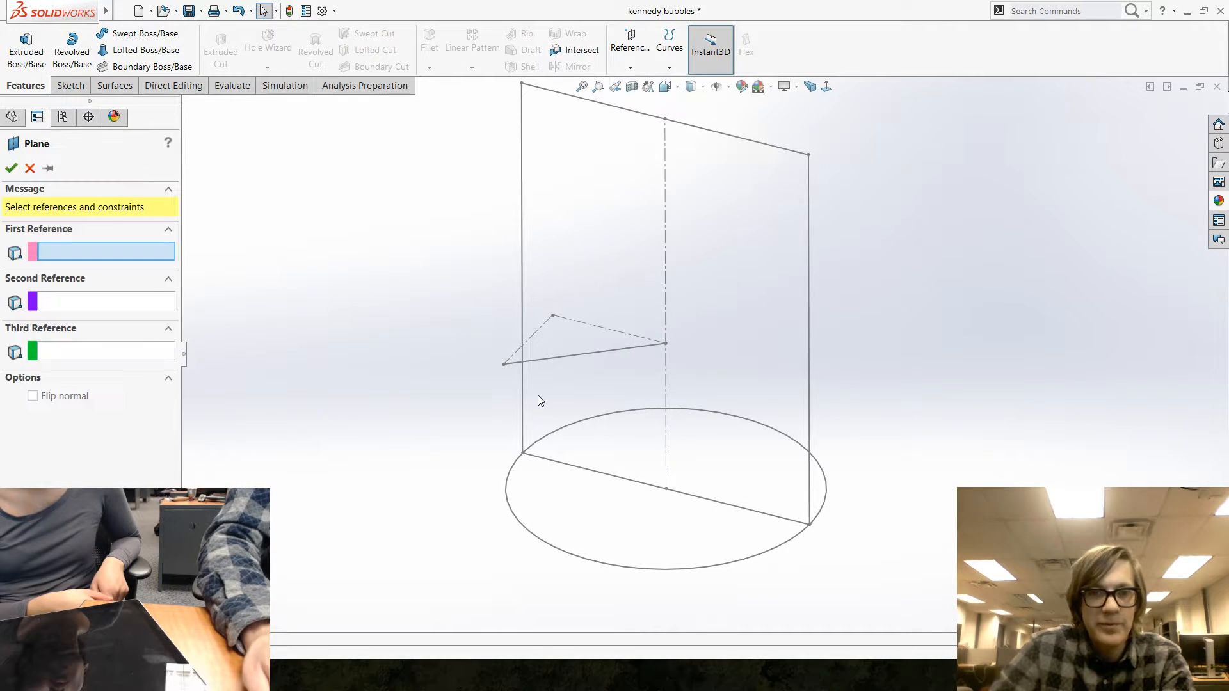
pyautogui.click(557, 365)
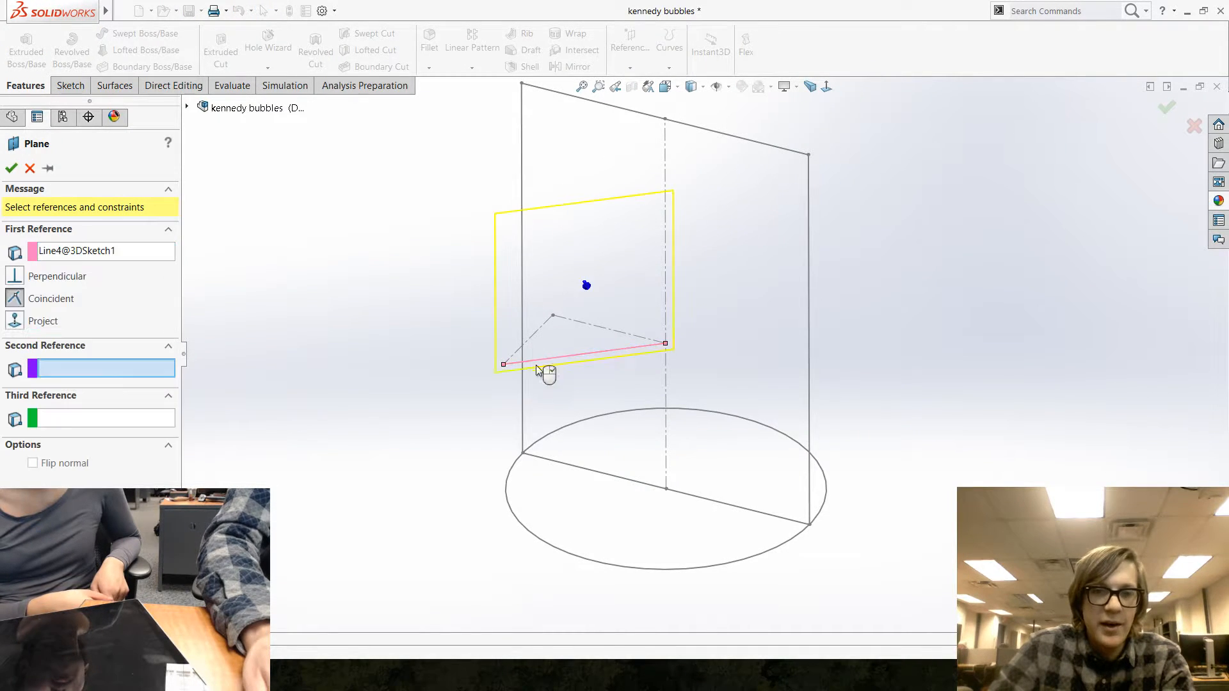
pyautogui.click(504, 367)
pyautogui.moveTo(507, 378)
pyautogui.mouseDown(button='middle')
pyautogui.moveTo(453, 414)
pyautogui.moveTo(532, 405)
pyautogui.moveTo(527, 463)
pyautogui.moveTo(448, 483)
pyautogui.moveTo(455, 430)
pyautogui.moveTo(430, 425)
pyautogui.moveTo(464, 424)
pyautogui.mouseUp(button='middle')
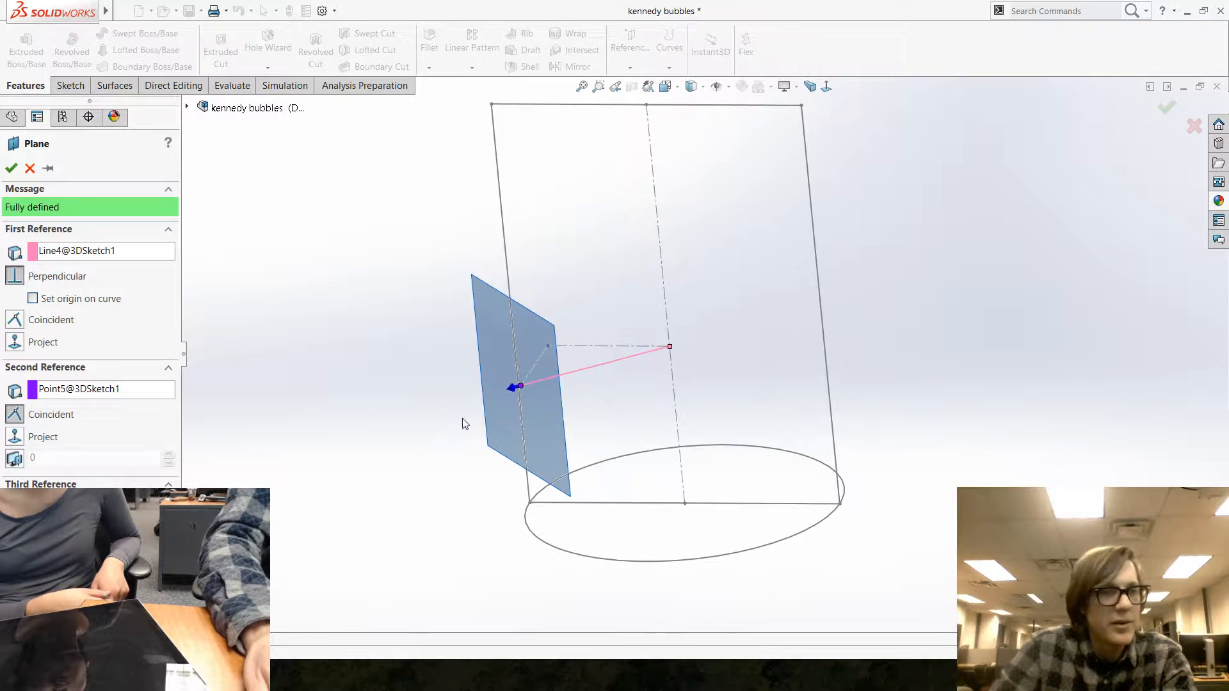
pyautogui.click(11, 168)
pyautogui.moveTo(359, 417)
pyautogui.mouseDown(button='middle')
pyautogui.moveTo(424, 380)
pyautogui.moveTo(334, 400)
pyautogui.moveTo(351, 428)
pyautogui.mouseUp(button='middle')
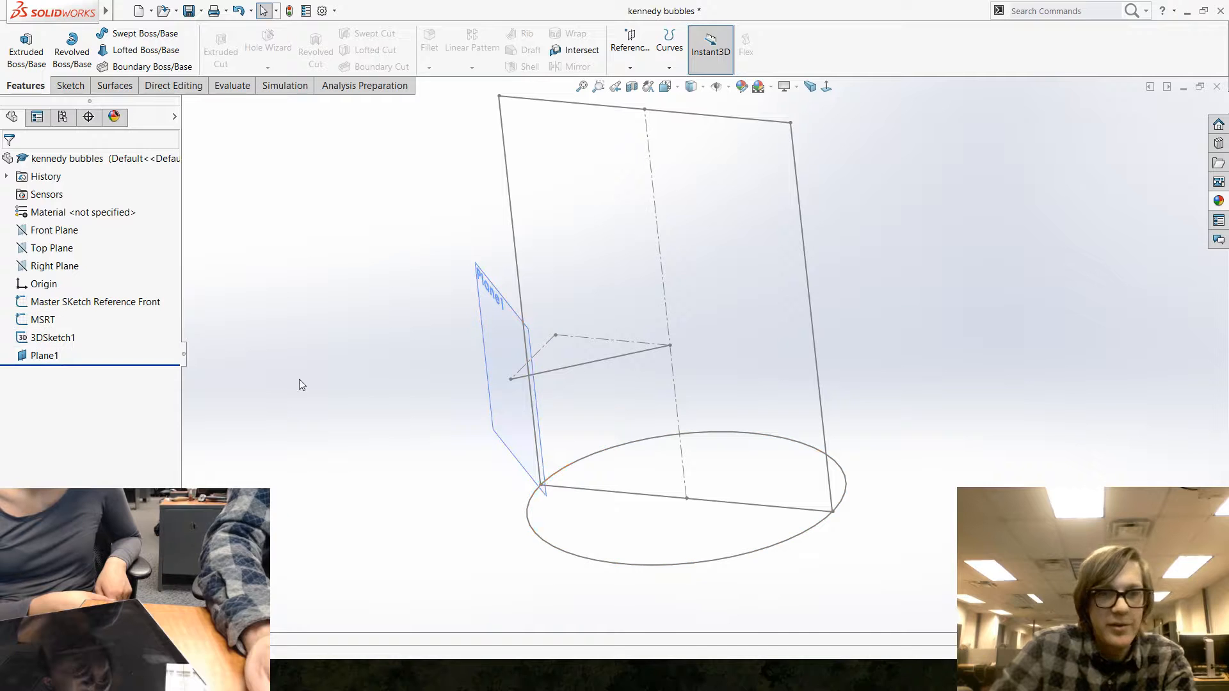
# Step: Rename 3DSketch1 as "Master 3D Positioning Sketch"
pyautogui.moveTo(376, 380)
pyautogui.mouseDown(button='middle')
pyautogui.moveTo(398, 352)
pyautogui.moveTo(381, 367)
pyautogui.mouseUp(button='middle')
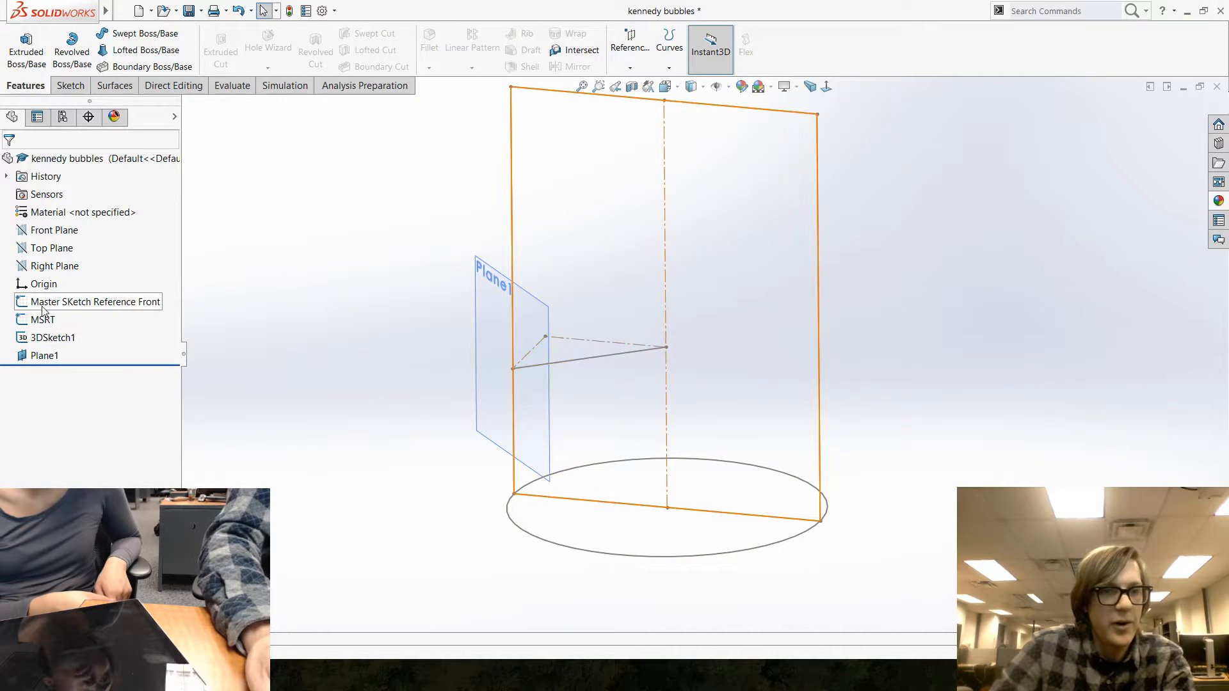
pyautogui.click(41, 340)
pyautogui.click(41, 339)
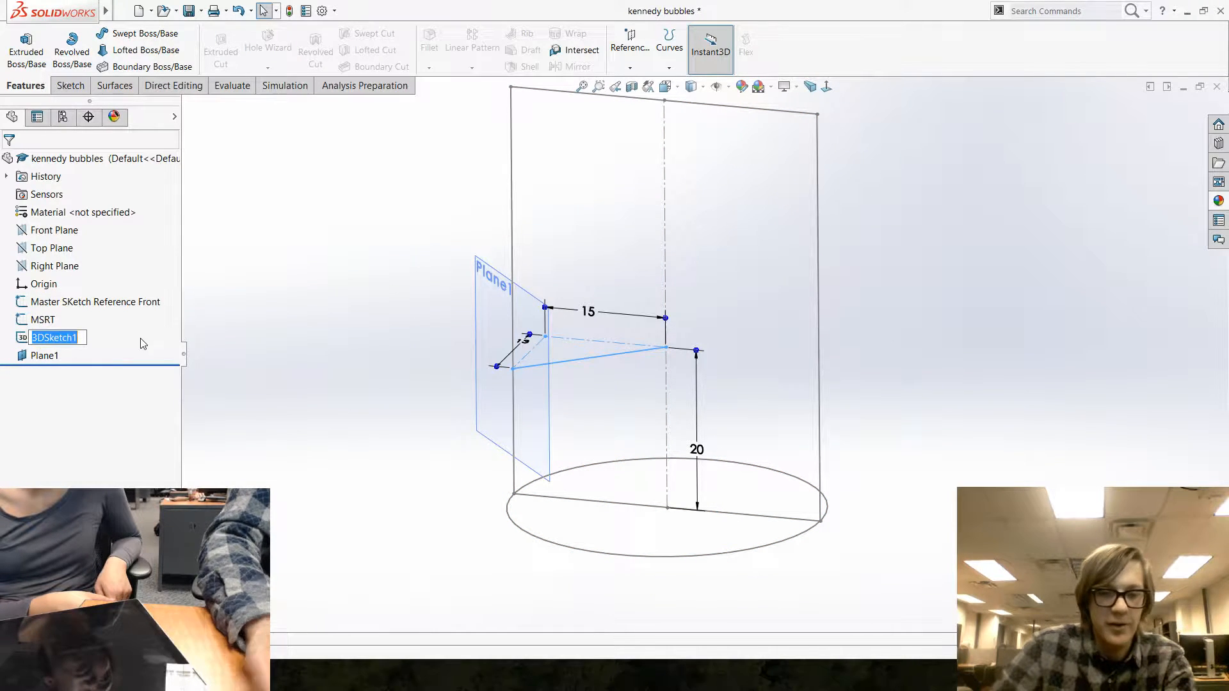
pyautogui.write('Master 3')
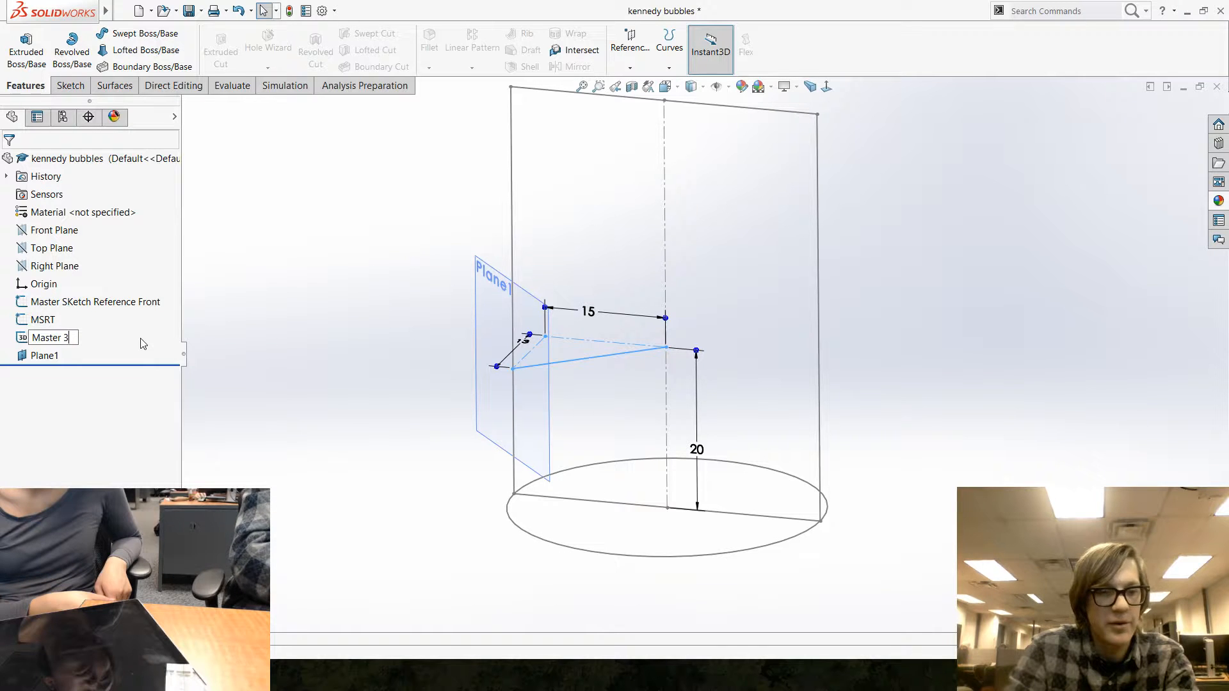
pyautogui.write('D Positioning')
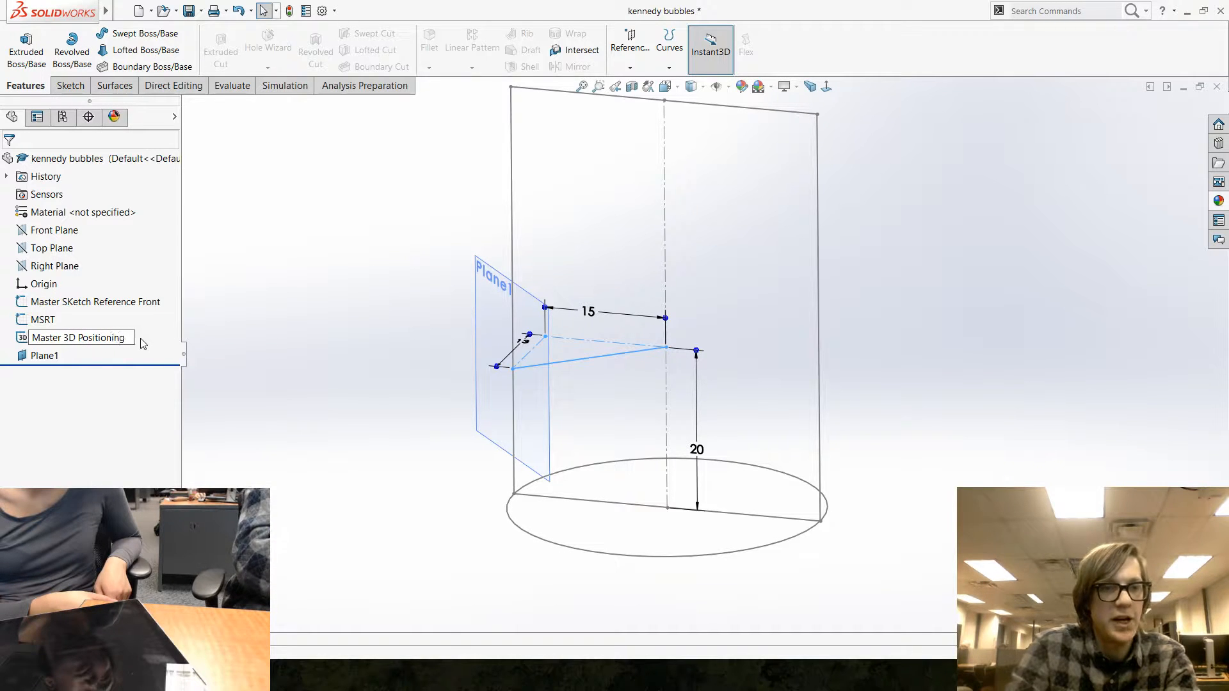
pyautogui.write(' Sketch')
pyautogui.press('Return')
pyautogui.click(323, 319)
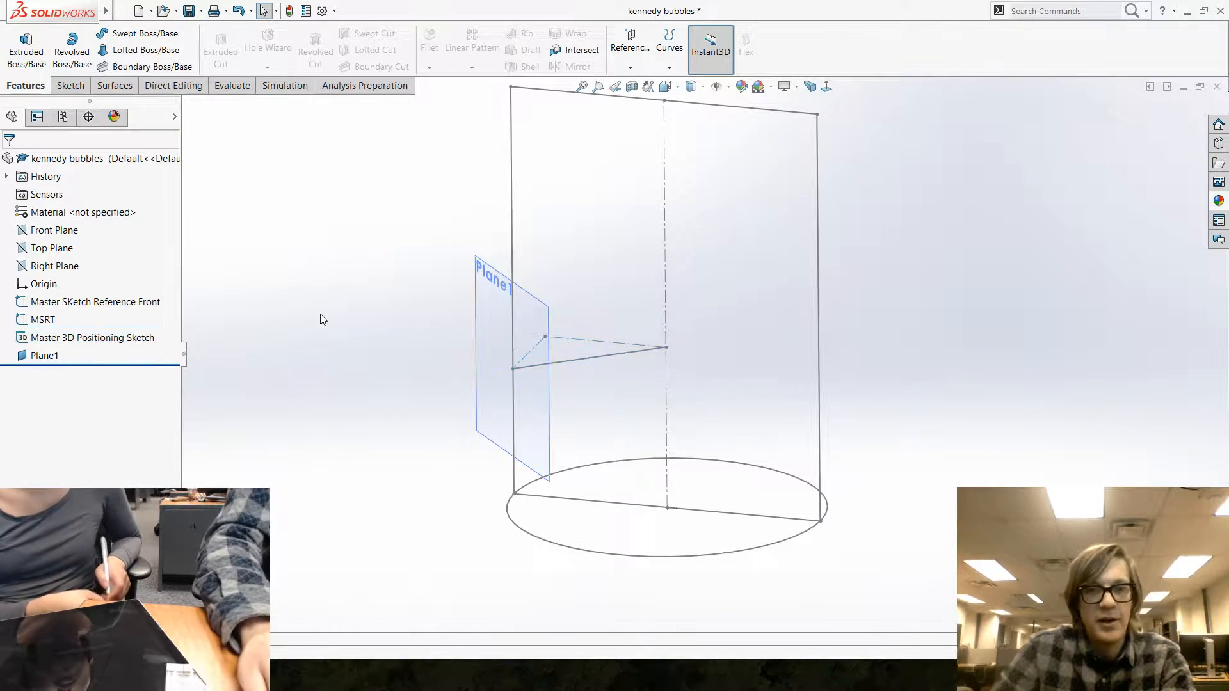
# Step: Set the 20 mm height dimension of the Master 3D Positioning Sketch to 25 mm
pyautogui.click(74, 339)
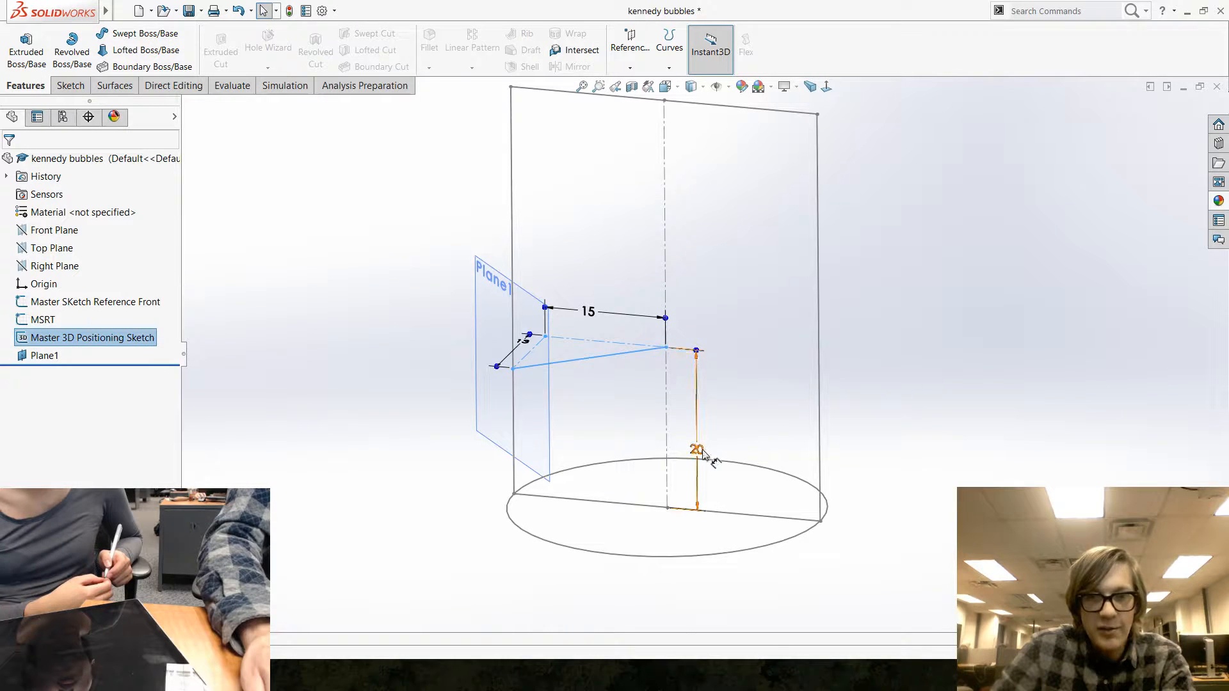
pyautogui.write('25')
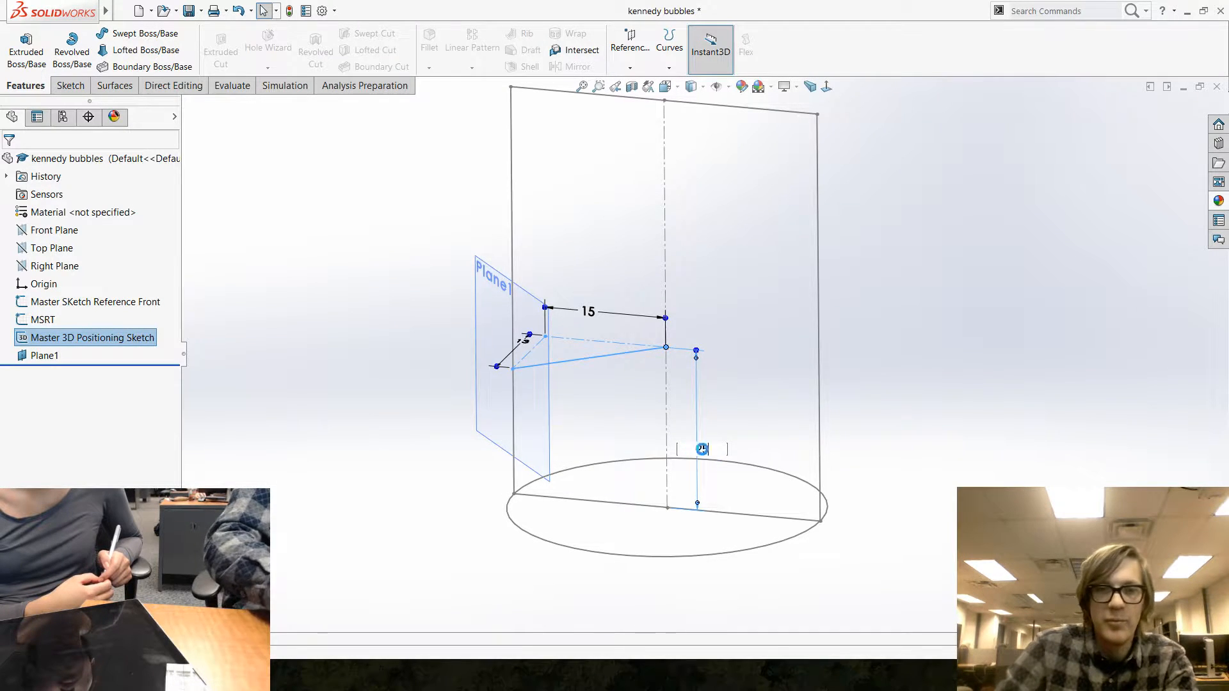
pyautogui.press('Return')
pyautogui.click(377, 394)
# Step: Start a new 2D sketch on Plane1
pyautogui.moveTo(378, 395)
pyautogui.mouseDown(button='middle')
pyautogui.moveTo(461, 448)
pyautogui.moveTo(452, 469)
pyautogui.moveTo(455, 425)
pyautogui.mouseUp(button='middle')
pyautogui.moveTo(365, 401); pyautogui.dragTo(619, 432, button='middle')
pyautogui.click(620, 432)
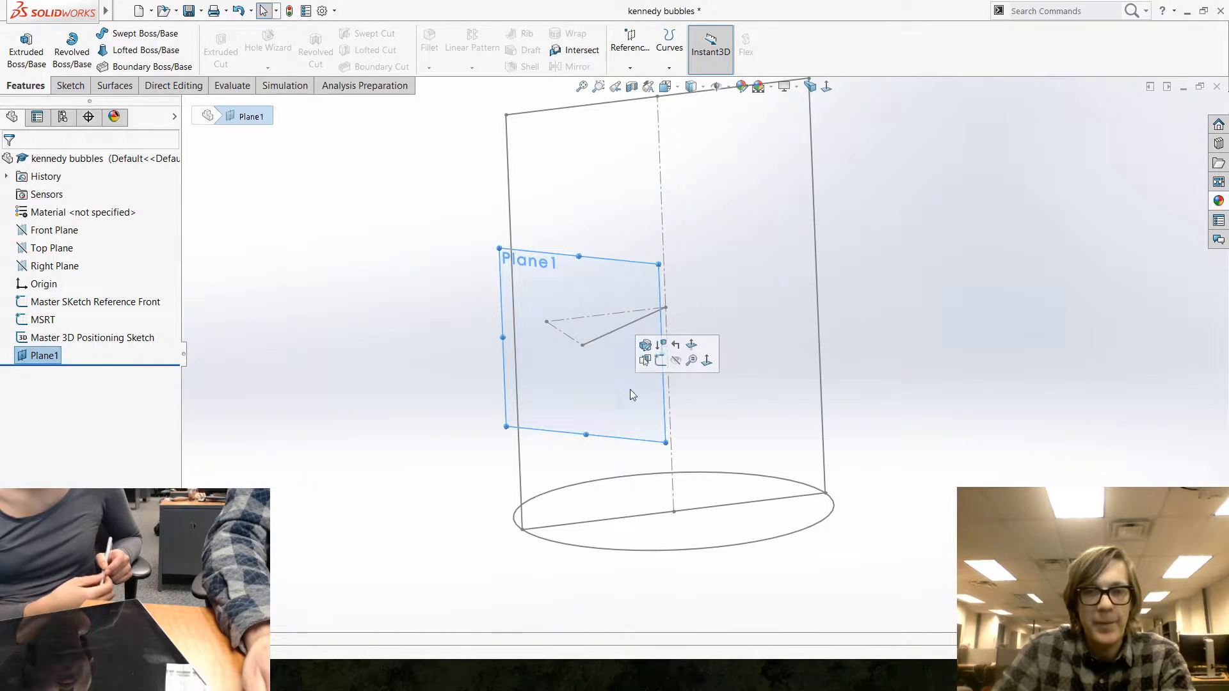
pyautogui.click(660, 360)
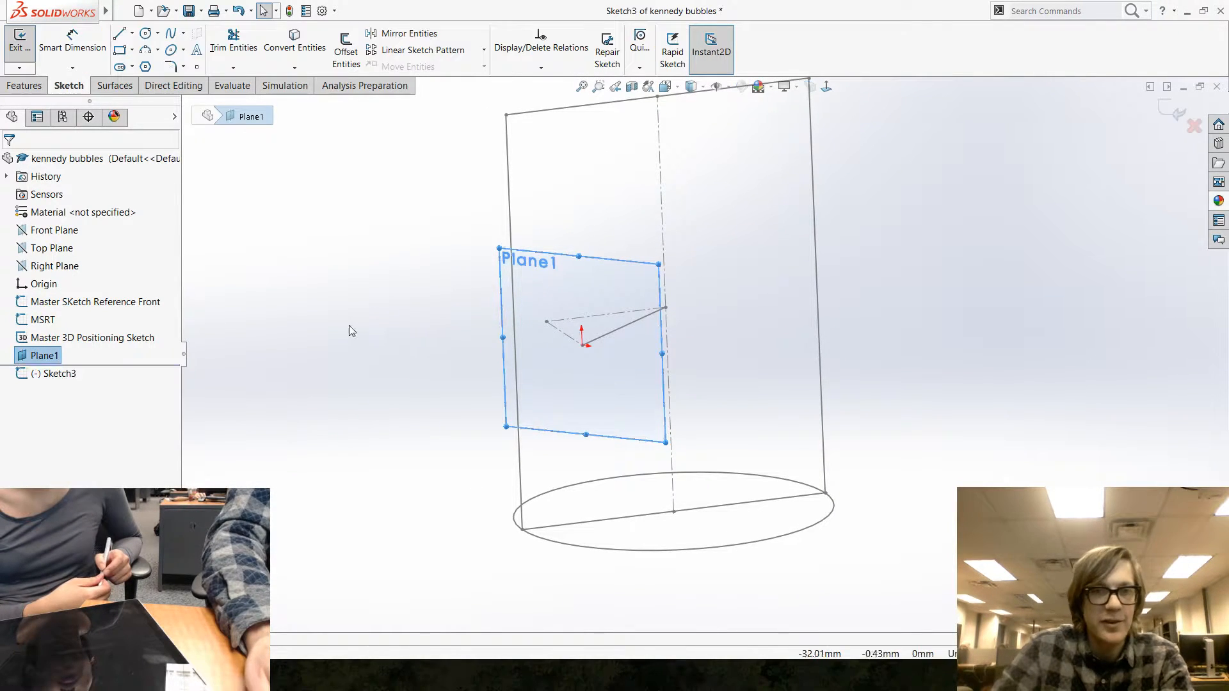
pyautogui.click(120, 34)
pyautogui.click(132, 33)
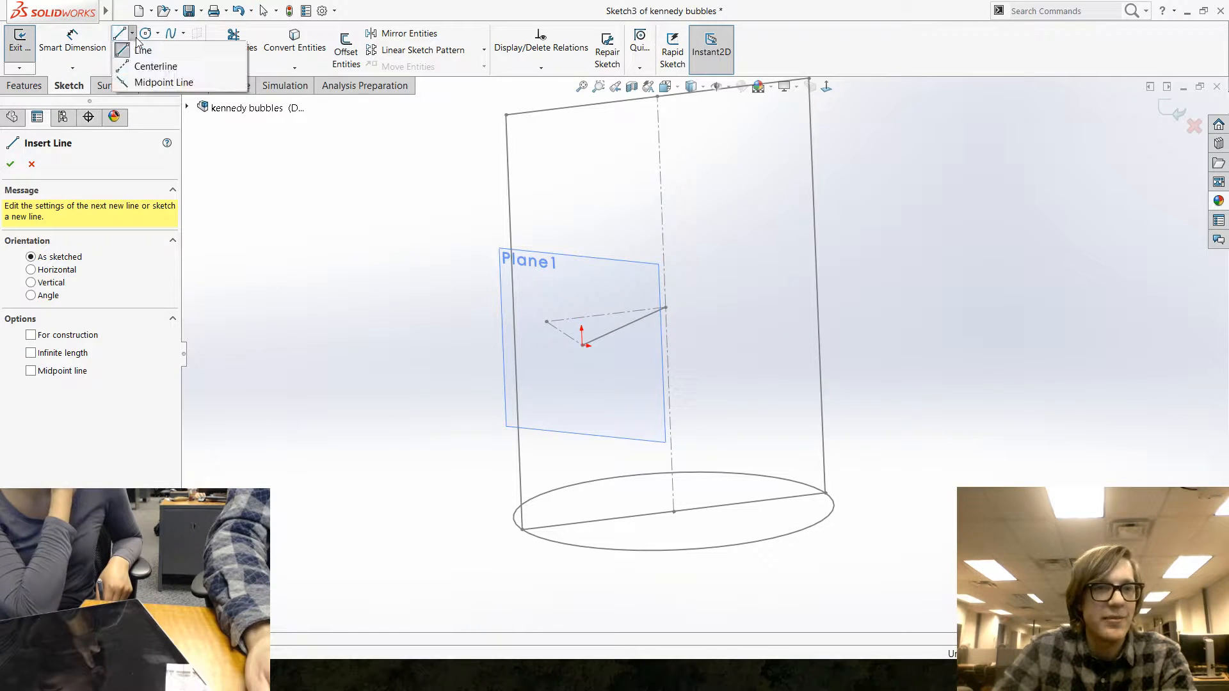
pyautogui.click(150, 63)
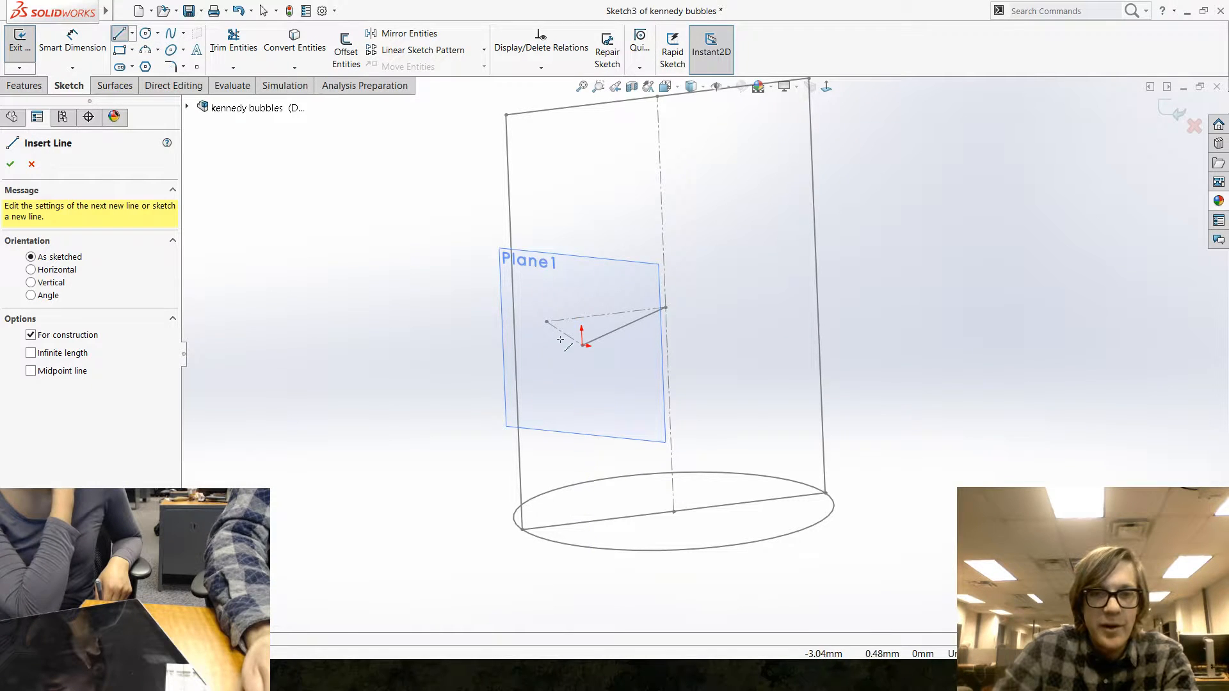
pyautogui.click(120, 36)
pyautogui.press('Escape')
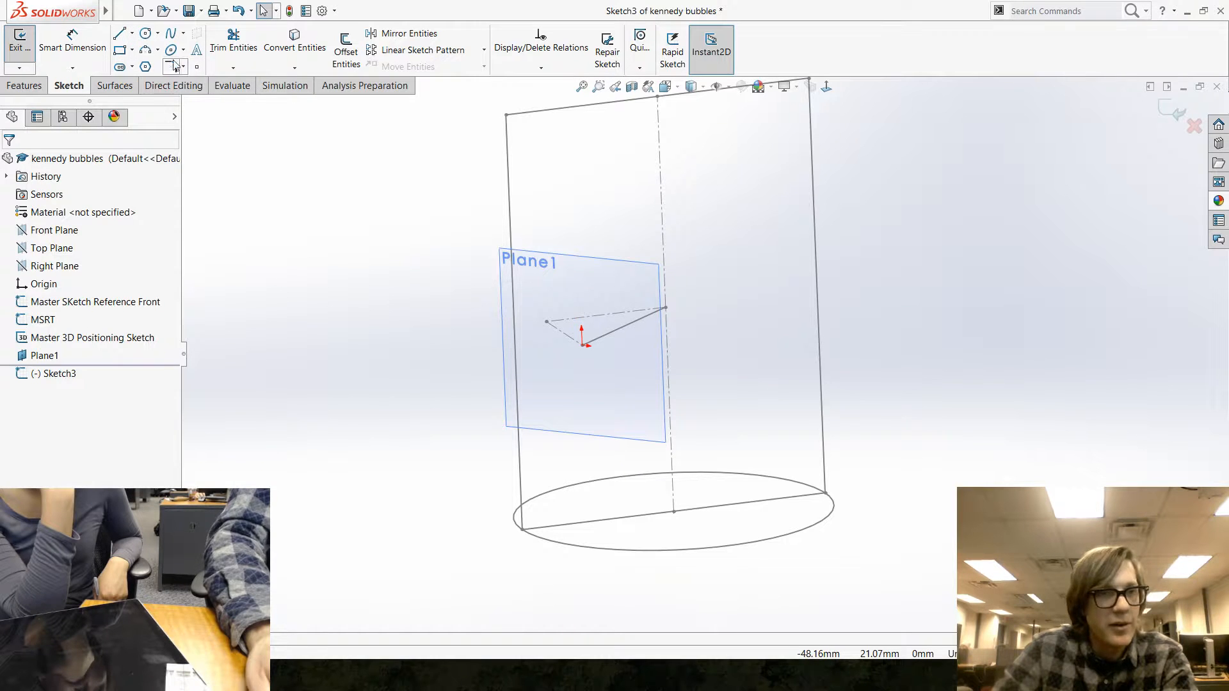
# Step: Draw a solid horizontal line on Plane1 that passes through the sketch origin and extends to both sides of it
pyautogui.click(120, 36)
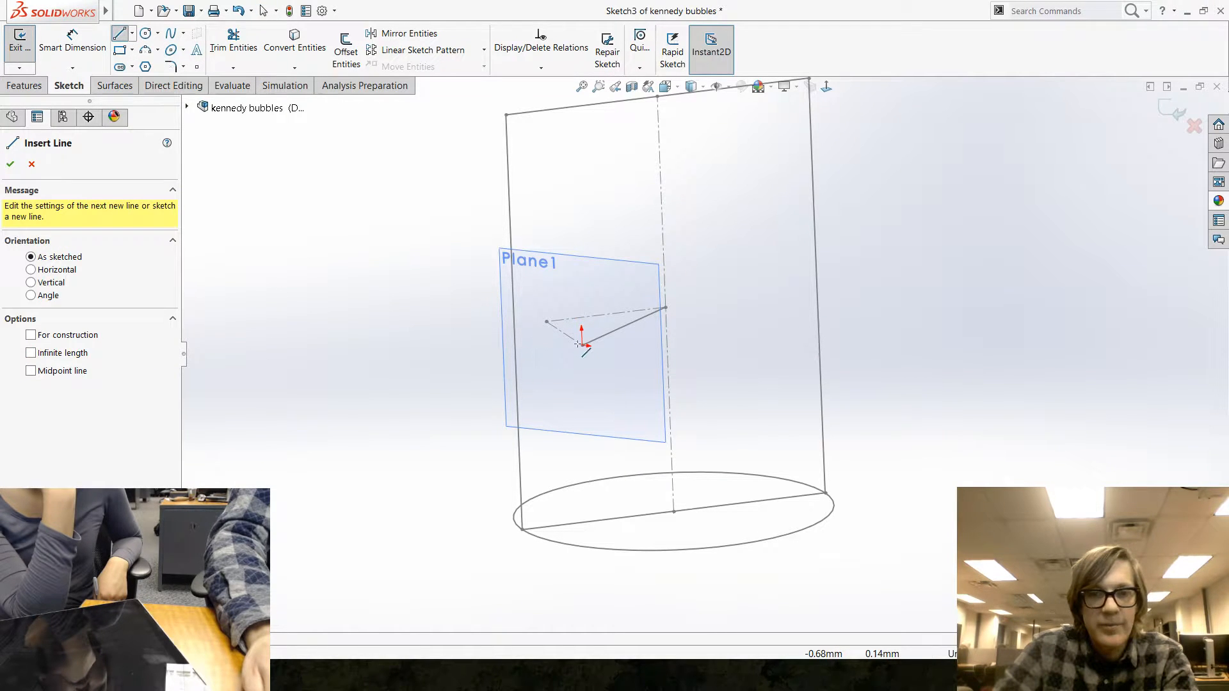
pyautogui.click(544, 343)
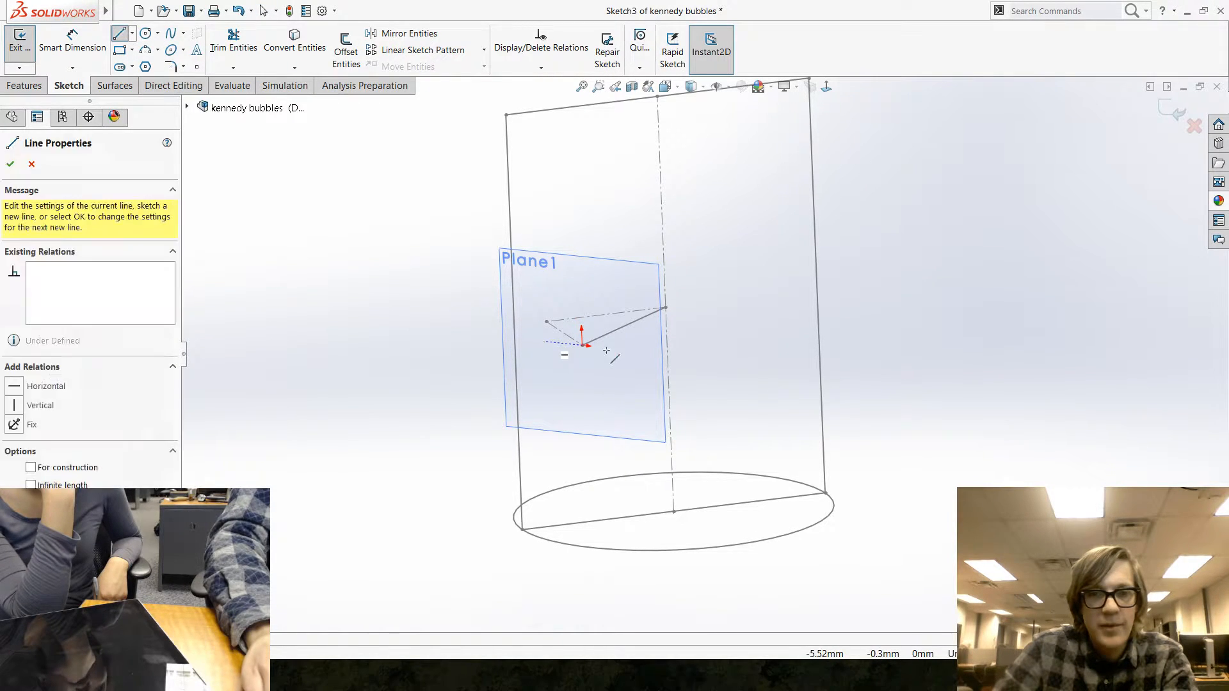
pyautogui.click(627, 349)
pyautogui.press('Escape')
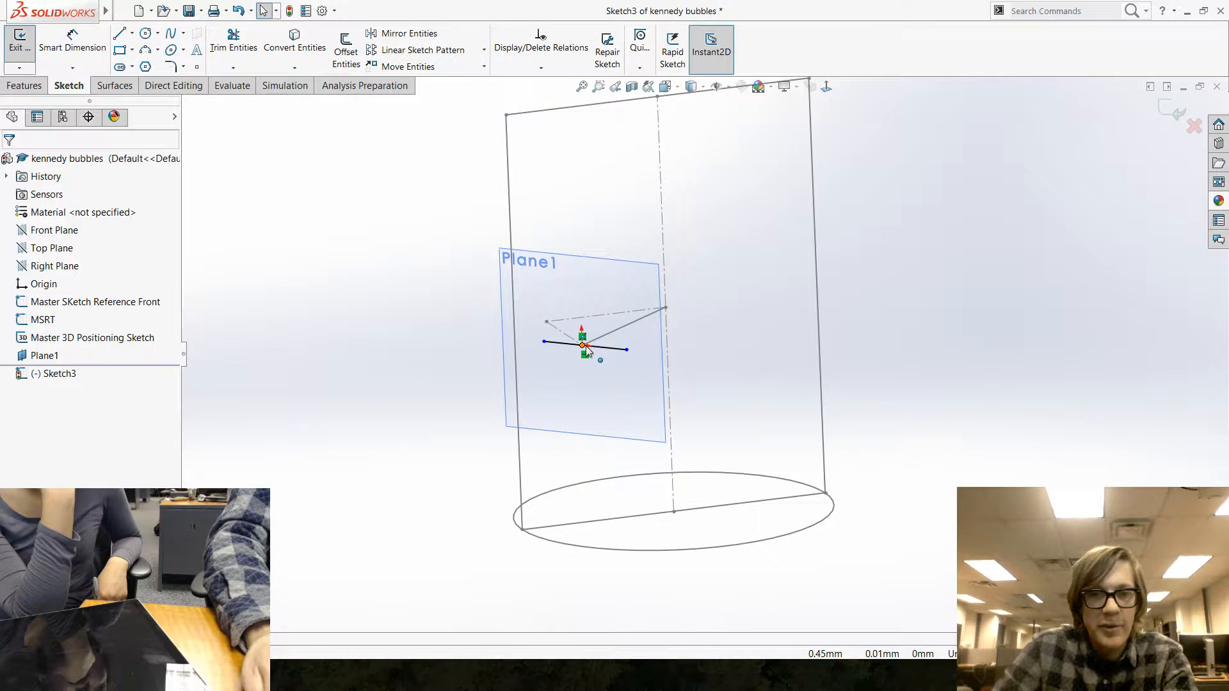
# Step: Make the midpoint of the horizontal line coincident with the outer endpoint of the Master 3D Positioning Sketch
pyautogui.scroll(-5, 587, 351)
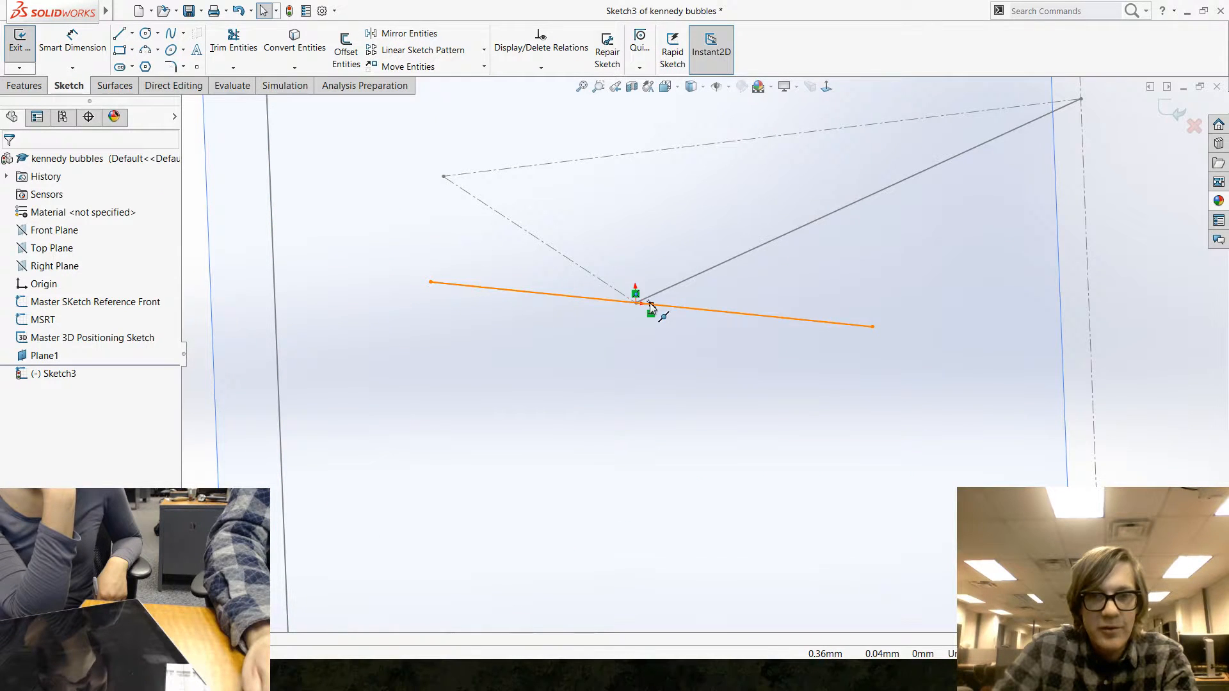
pyautogui.click(650, 308)
pyautogui.click(636, 310)
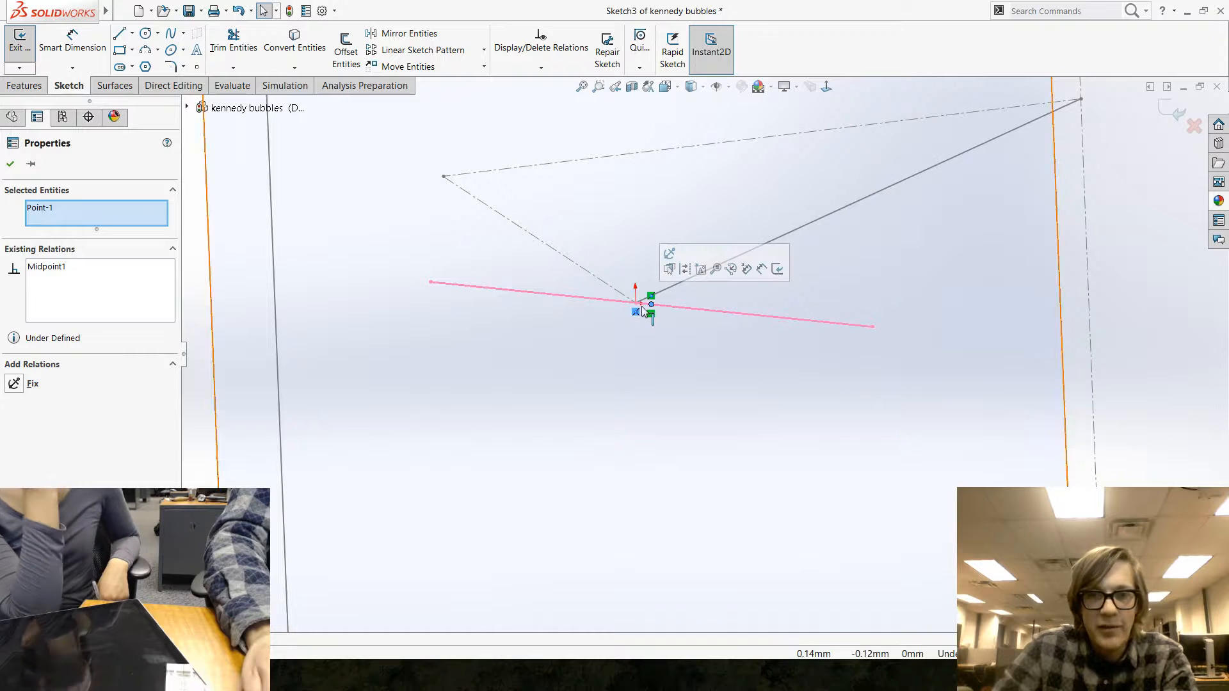
pyautogui.click(635, 306)
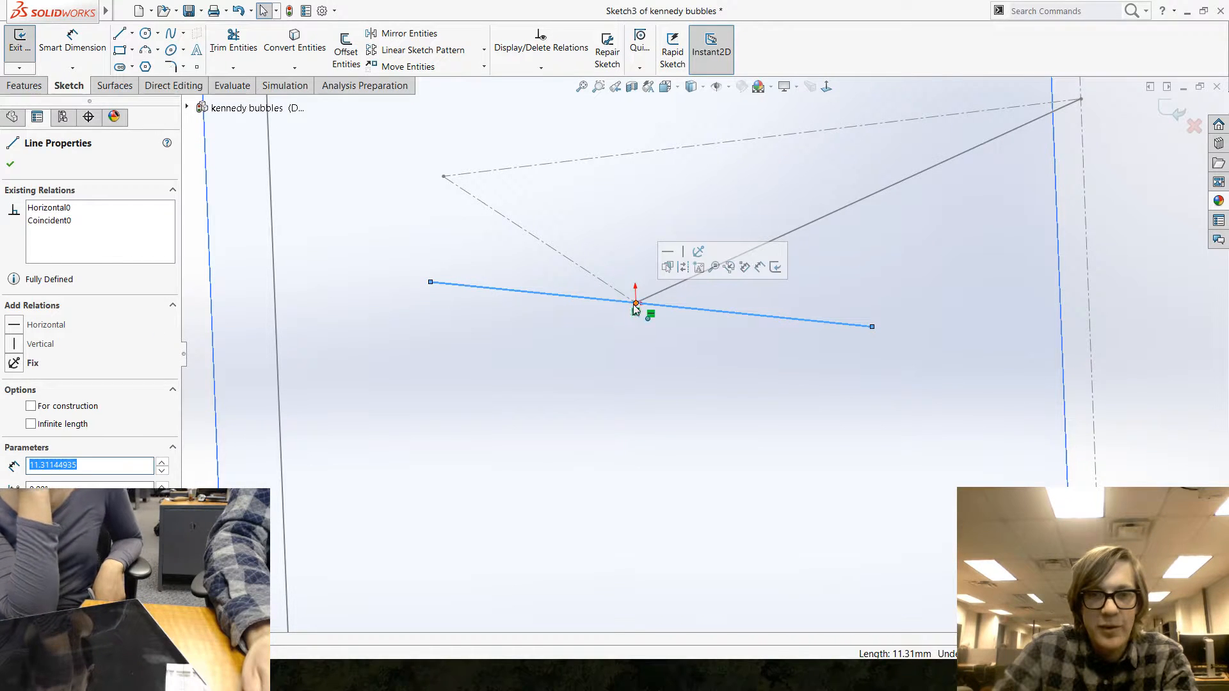
pyautogui.press('Escape')
pyautogui.keyDown('ctrl'); pyautogui.click(652, 304); pyautogui.keyUp('ctrl')
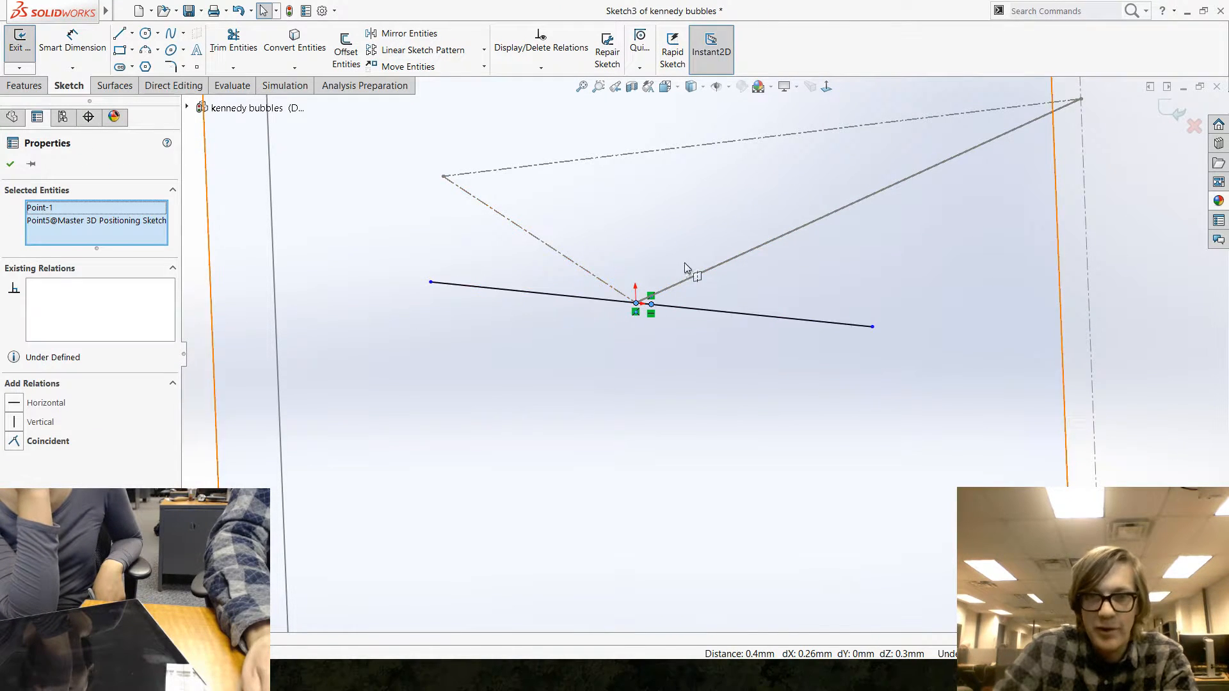
pyautogui.click(46, 441)
# Step: Draw a three-point arc of about 5.5 mm radius above the horizontal line, joining its two endpoints
pyautogui.moveTo(384, 415); pyautogui.dragTo(420, 261, button='middle')
pyautogui.press('Escape')
pyautogui.click(145, 52)
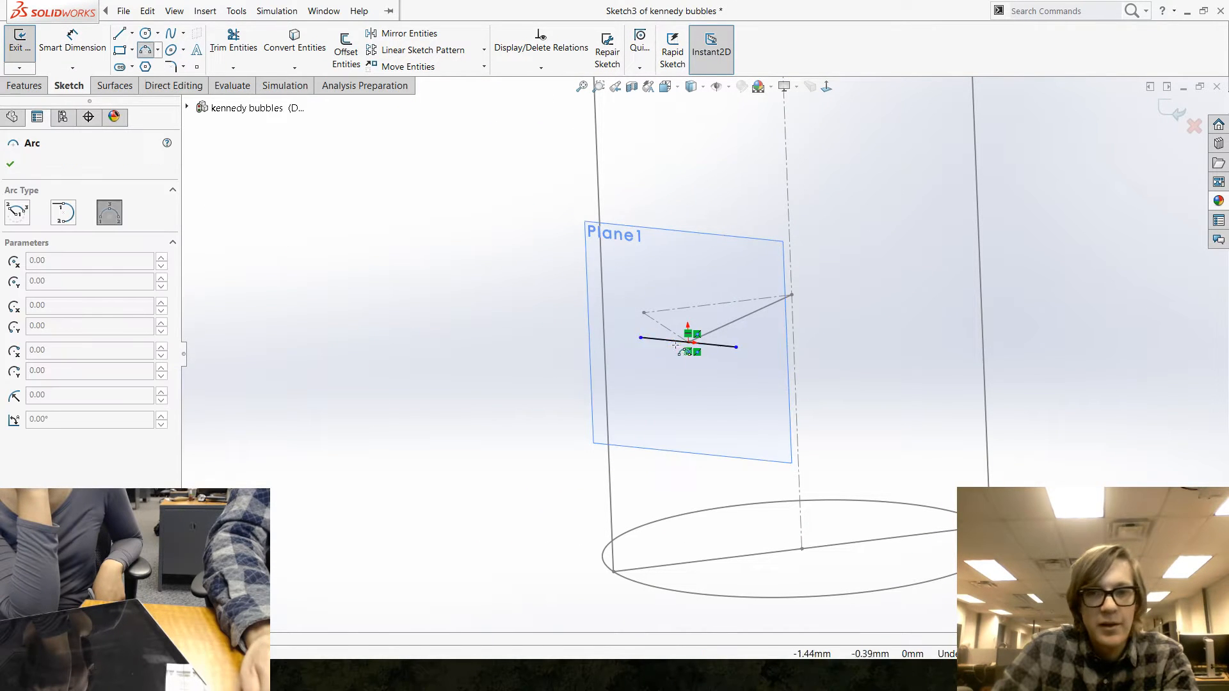
pyautogui.click(640, 337)
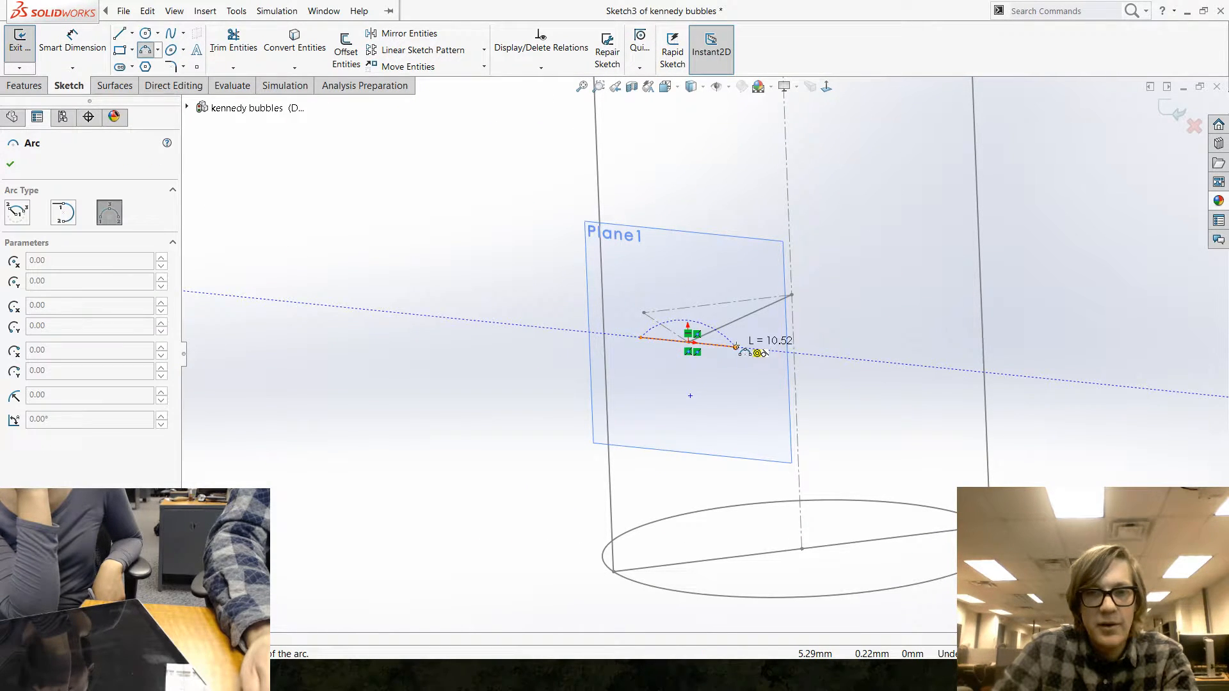
pyautogui.click(736, 347)
pyautogui.click(709, 306)
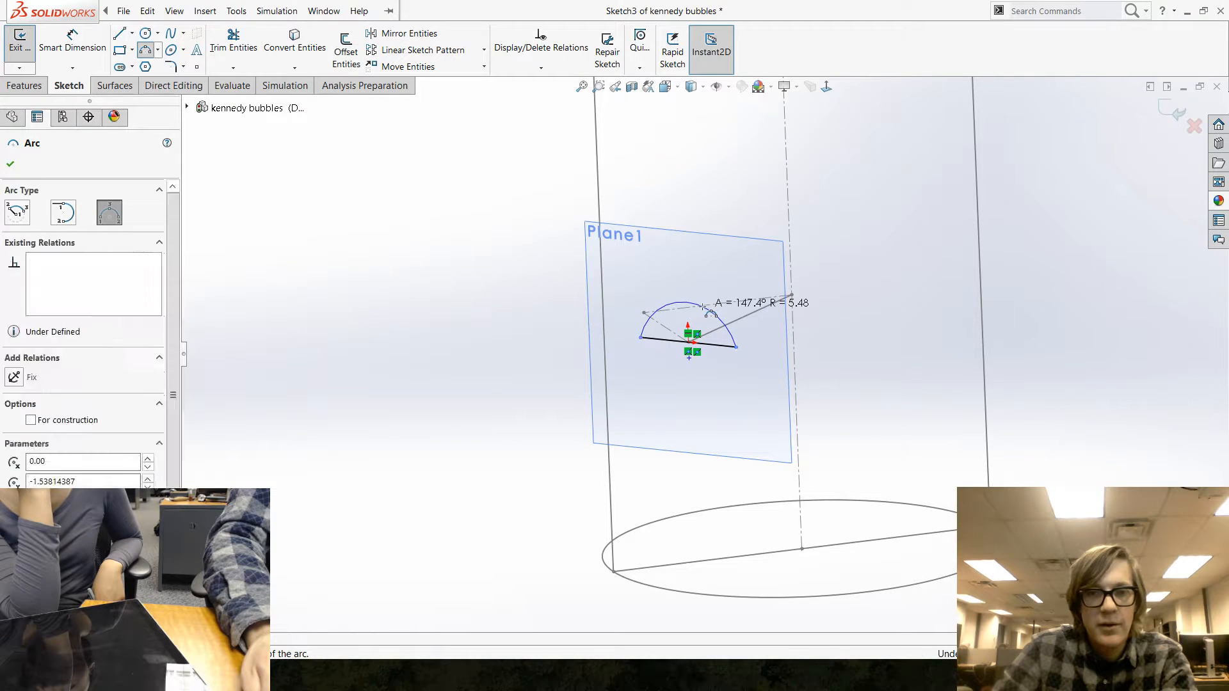
pyautogui.press('Escape')
# Step: Make the arc's center coincident with the outer endpoint of the Master 3D Positioning Sketch
pyautogui.scroll(-5, 712, 361)
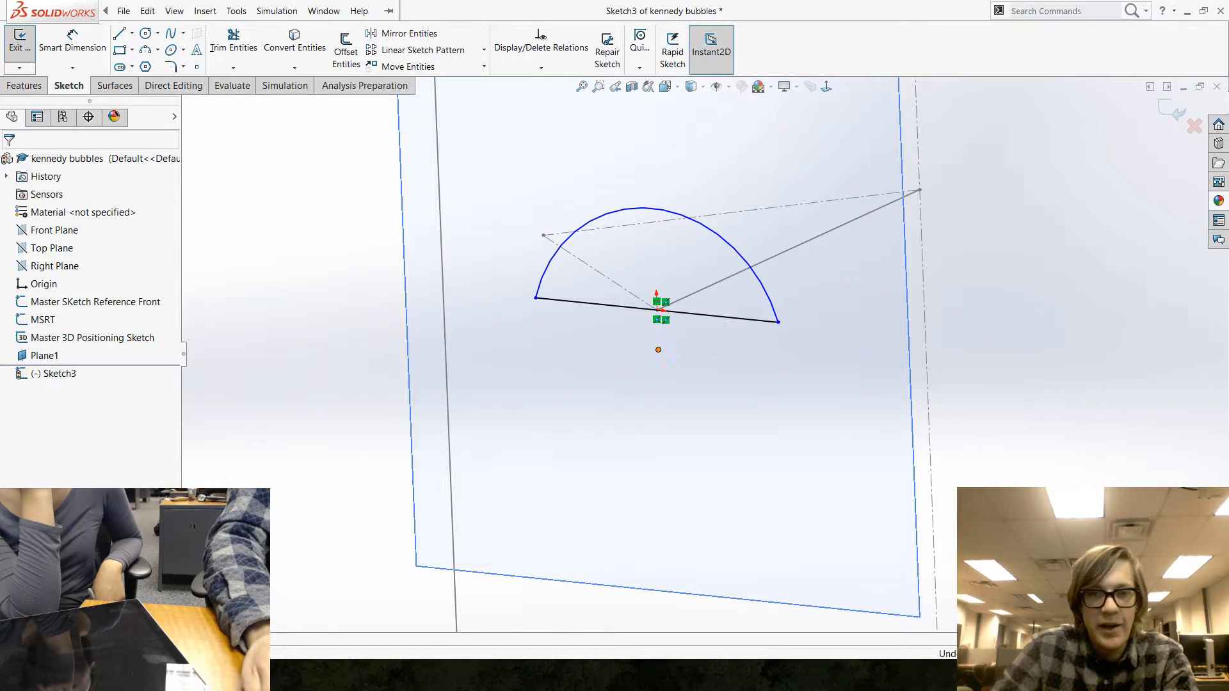
pyautogui.click(657, 311)
pyautogui.keyDown('ctrl'); pyautogui.click(657, 310); pyautogui.keyUp('ctrl')
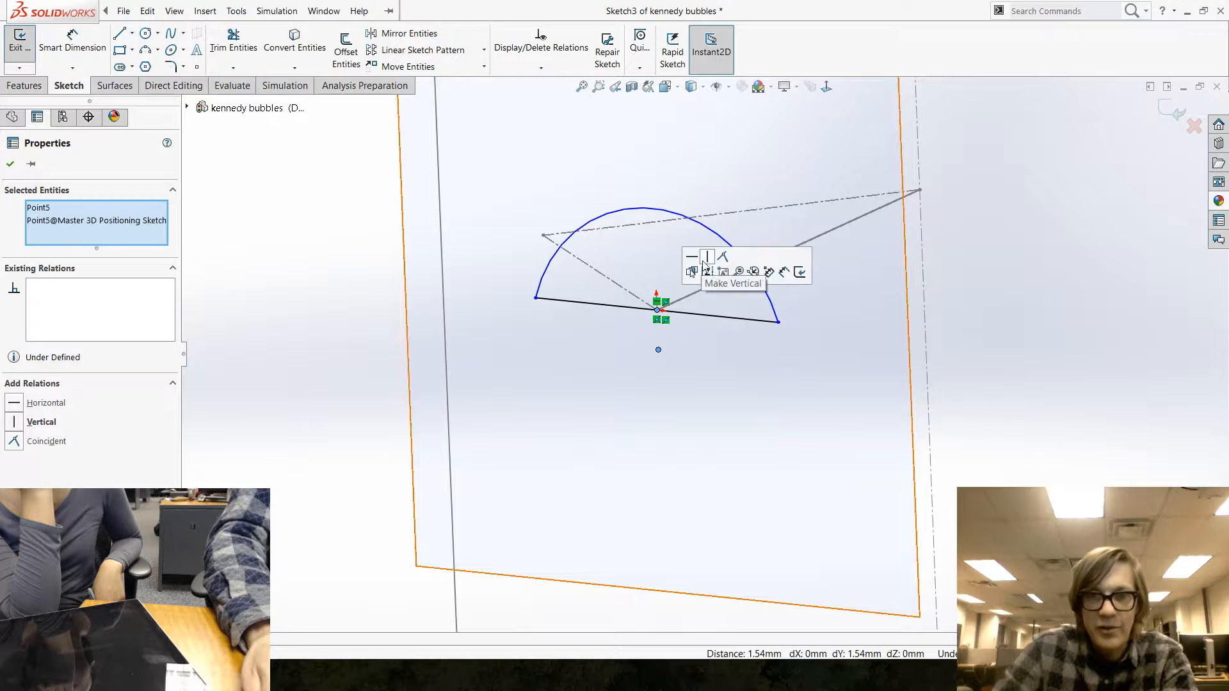
pyautogui.click(720, 260)
pyautogui.scroll(8, 710, 353)
pyautogui.scroll(-4, 747, 346)
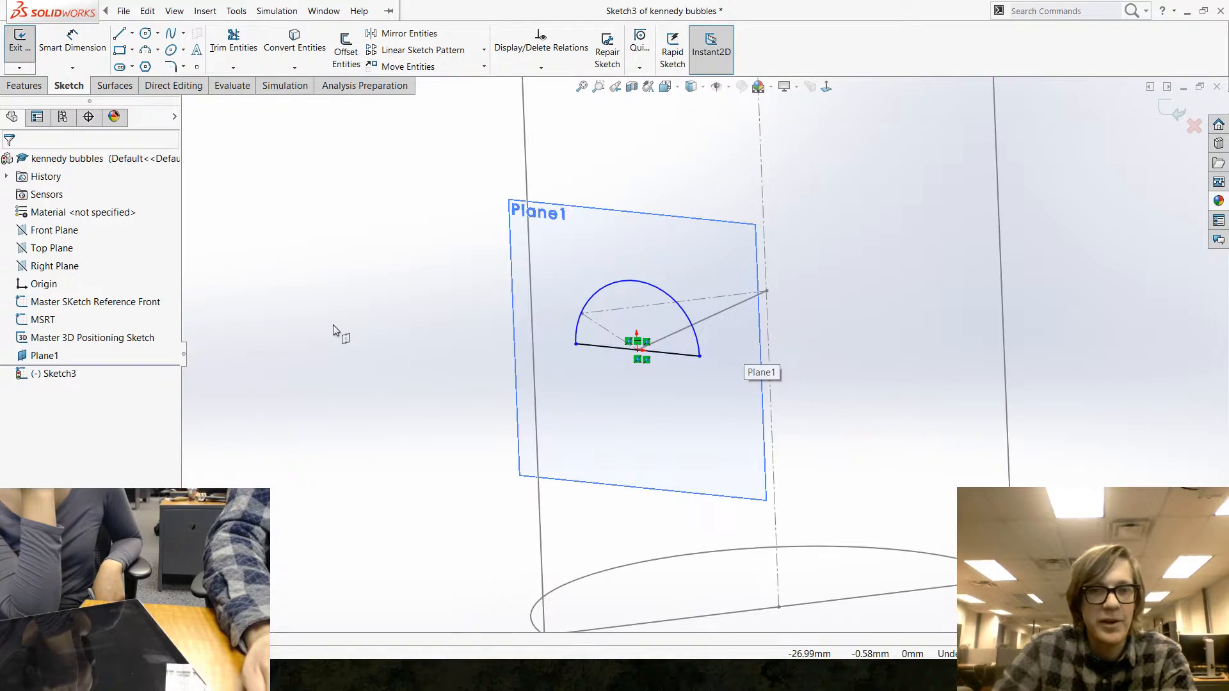
# Step: Dimension the arc with a radius of 6 mm
pyautogui.click(67, 44)
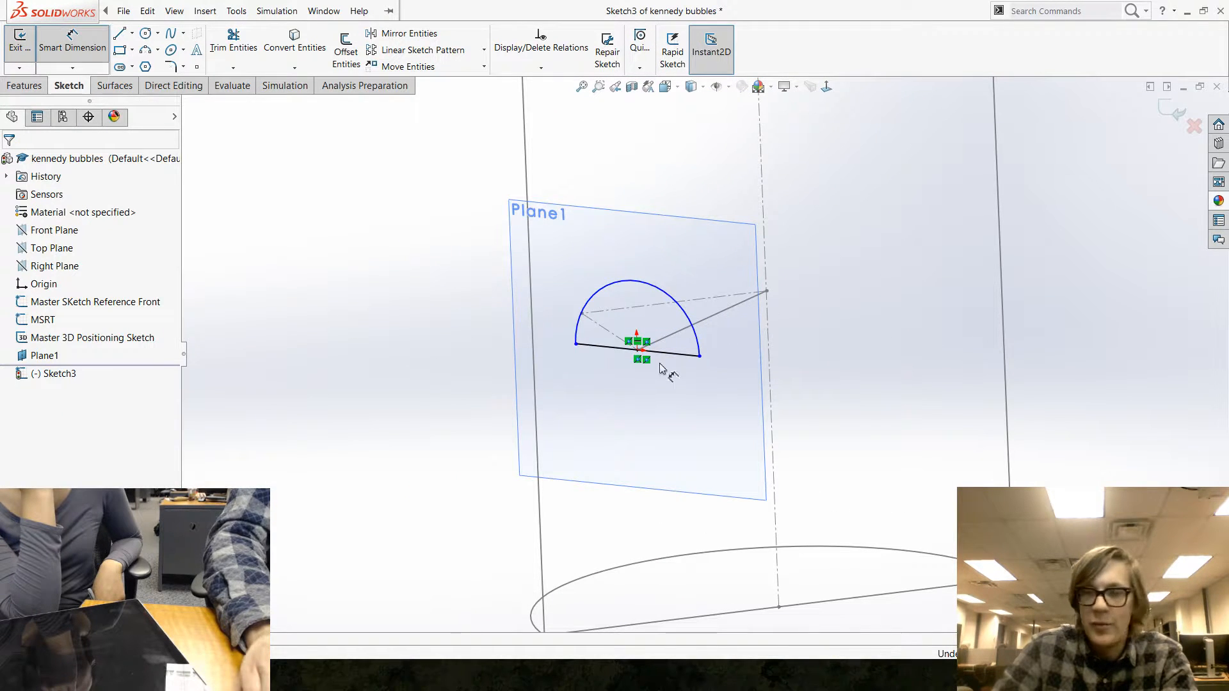
pyautogui.click(592, 296)
pyautogui.click(457, 213)
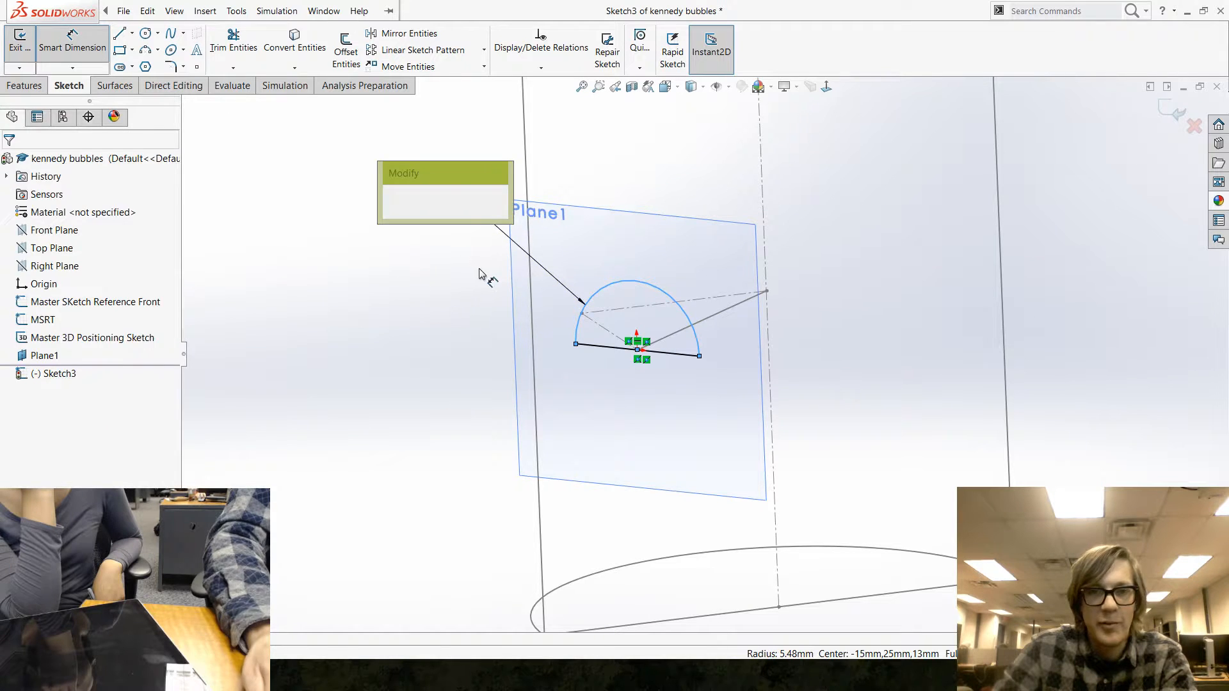
pyautogui.write('6')
pyautogui.press('Return')
pyautogui.press('Escape')
pyautogui.scroll(3, 704, 358)
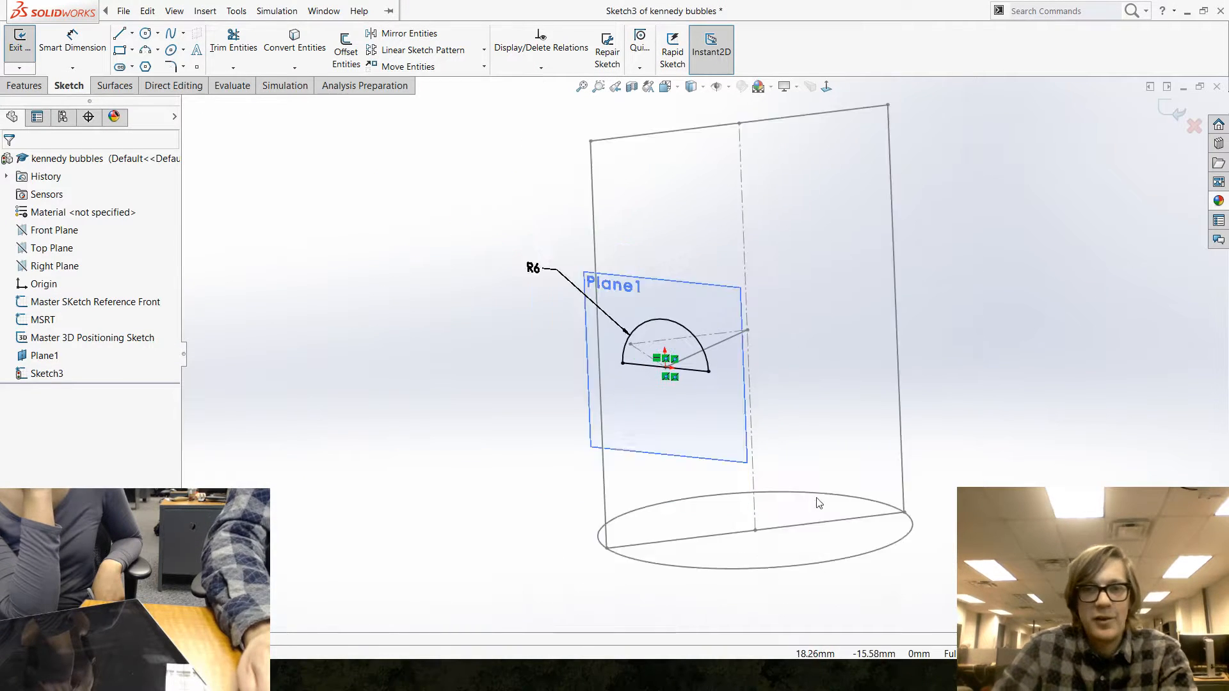
# Step: Revolve the half-circle profile 360 degrees about its straight line to form a solid sphere
pyautogui.scroll(-3, 865, 375)
pyautogui.moveTo(865, 375)
pyautogui.mouseDown(button='middle')
pyautogui.moveTo(796, 403)
pyautogui.moveTo(1080, 212)
pyautogui.mouseUp(button='middle')
pyautogui.click(26, 86)
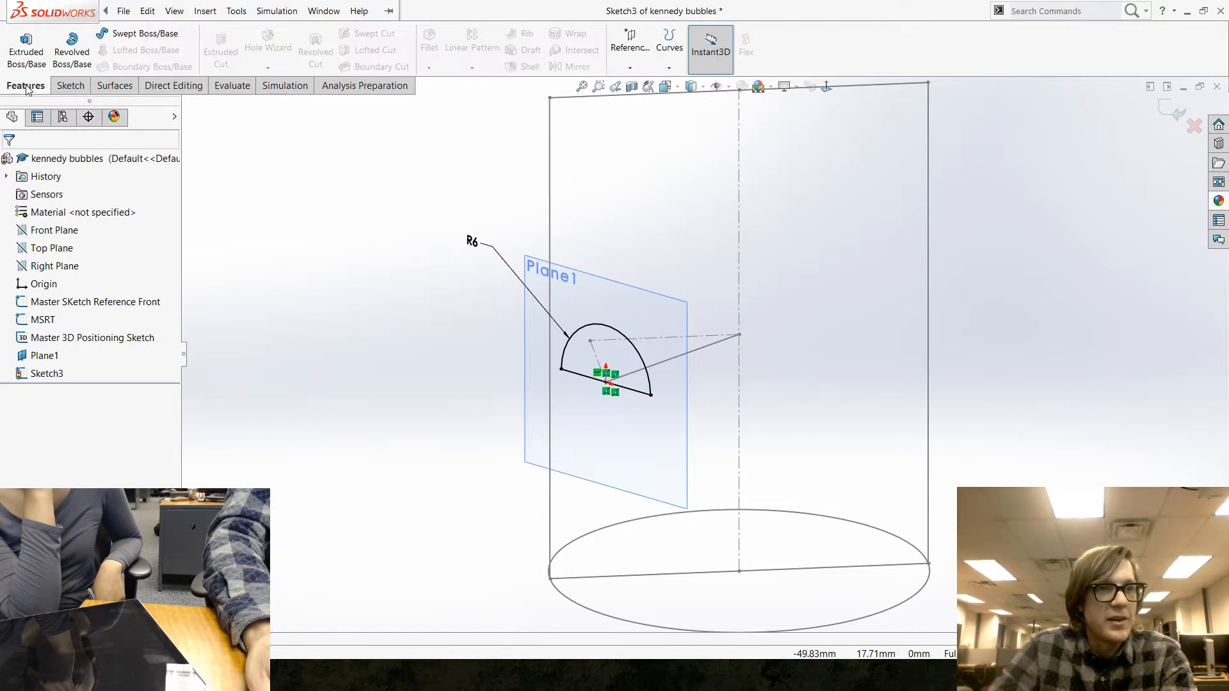
pyautogui.click(75, 57)
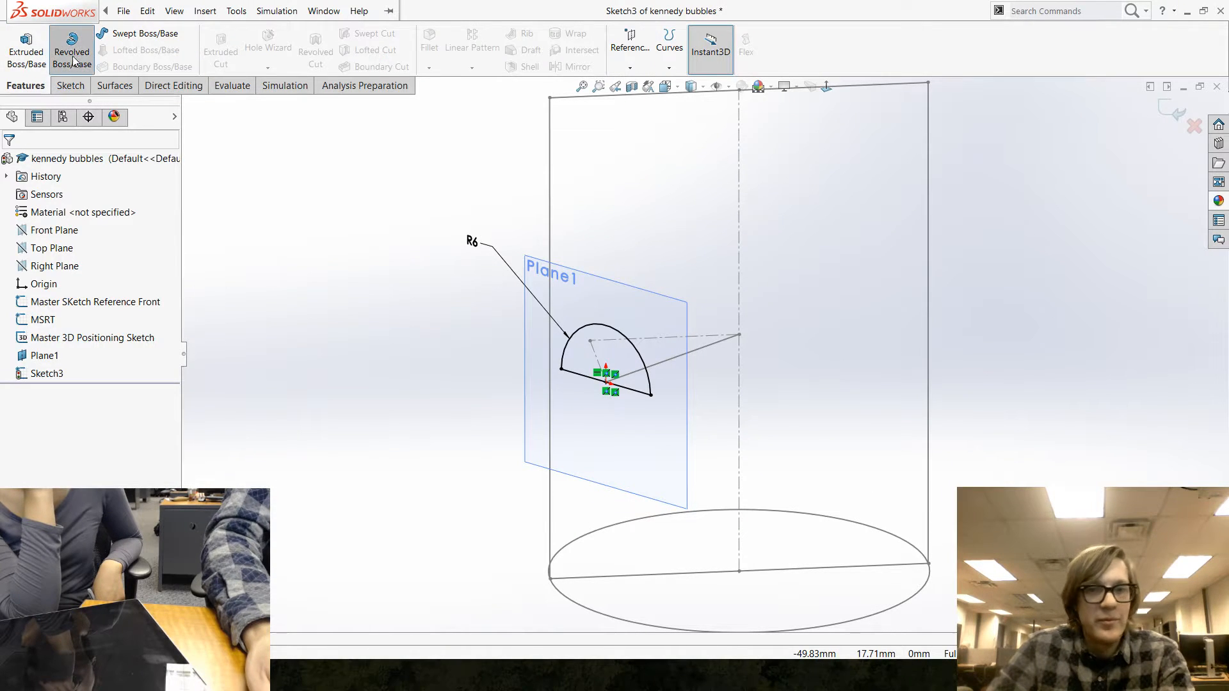
pyautogui.click(643, 397)
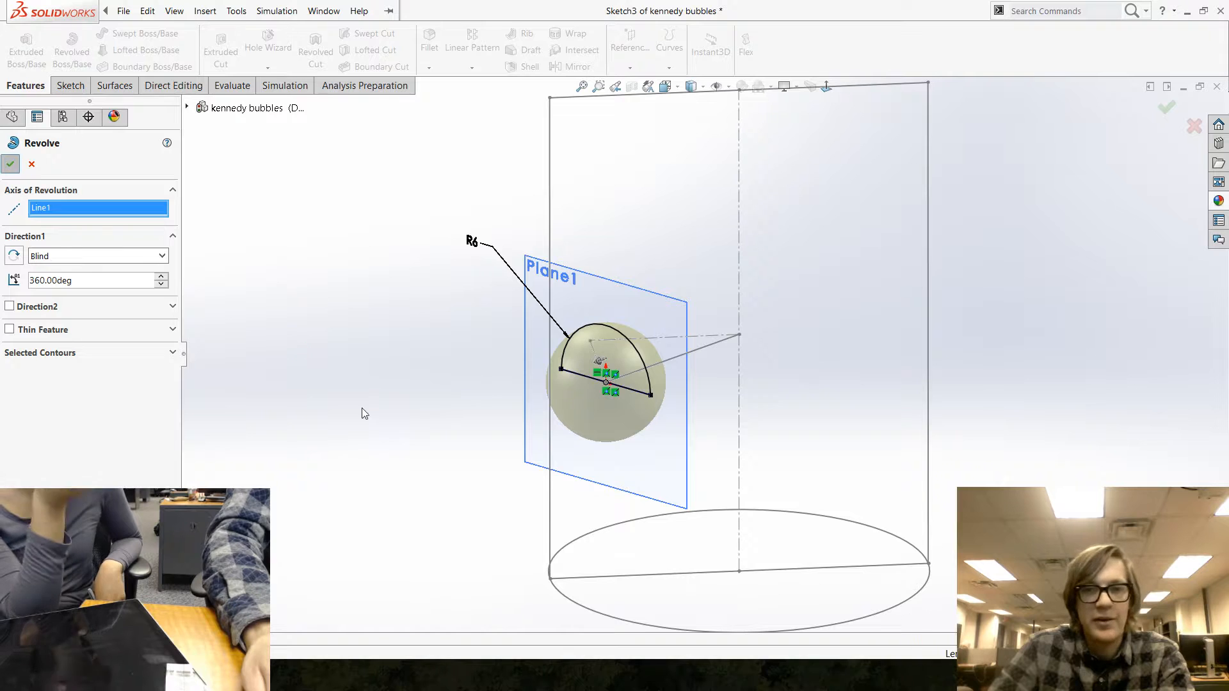
pyautogui.press('Return')
# Step: Open the Master 3D Positioning Sketch for editing
pyautogui.moveTo(758, 385)
pyautogui.mouseDown(button='middle')
pyautogui.moveTo(520, 446)
pyautogui.moveTo(449, 444)
pyautogui.moveTo(469, 393)
pyautogui.moveTo(492, 489)
pyautogui.mouseUp(button='middle')
pyautogui.scroll(6, 588, 457)
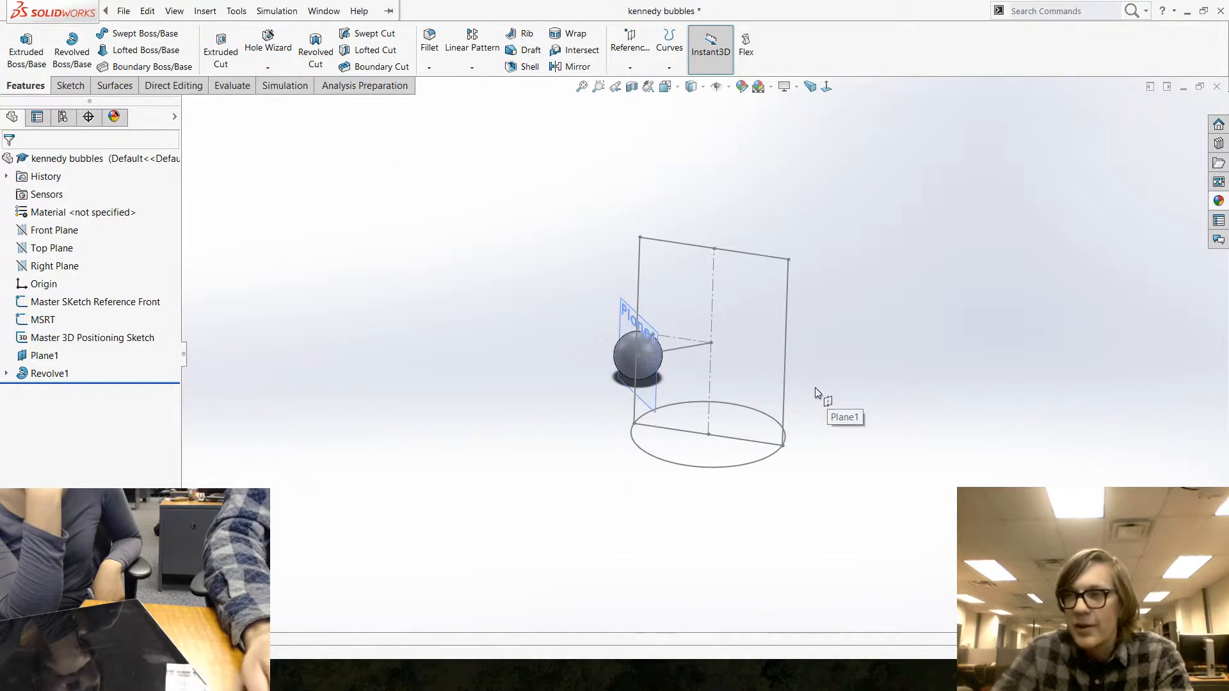
pyautogui.moveTo(824, 382)
pyautogui.mouseDown(button='middle')
pyautogui.moveTo(700, 346)
pyautogui.moveTo(710, 477)
pyautogui.moveTo(590, 391)
pyautogui.moveTo(732, 422)
pyautogui.moveTo(710, 447)
pyautogui.mouseUp(button='middle')
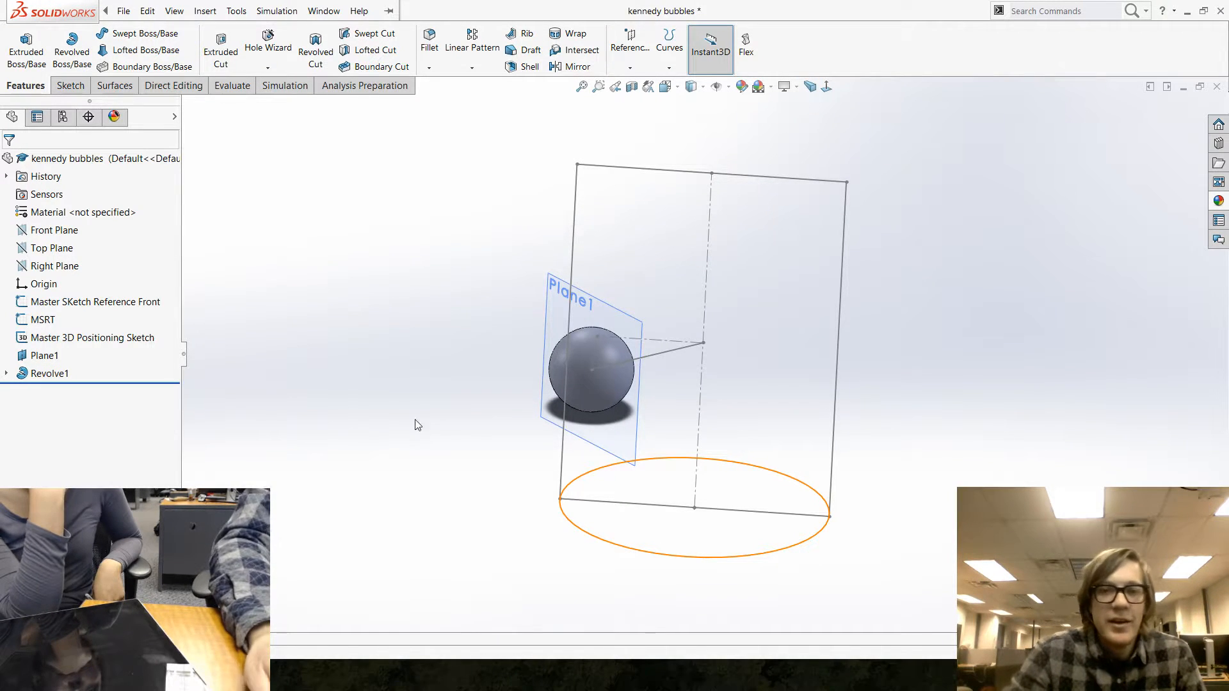
pyautogui.moveTo(418, 424)
pyautogui.mouseDown(button='middle')
pyautogui.moveTo(409, 302)
pyautogui.moveTo(337, 359)
pyautogui.mouseUp(button='middle')
pyautogui.moveTo(409, 362); pyautogui.dragTo(446, 415, button='middle')
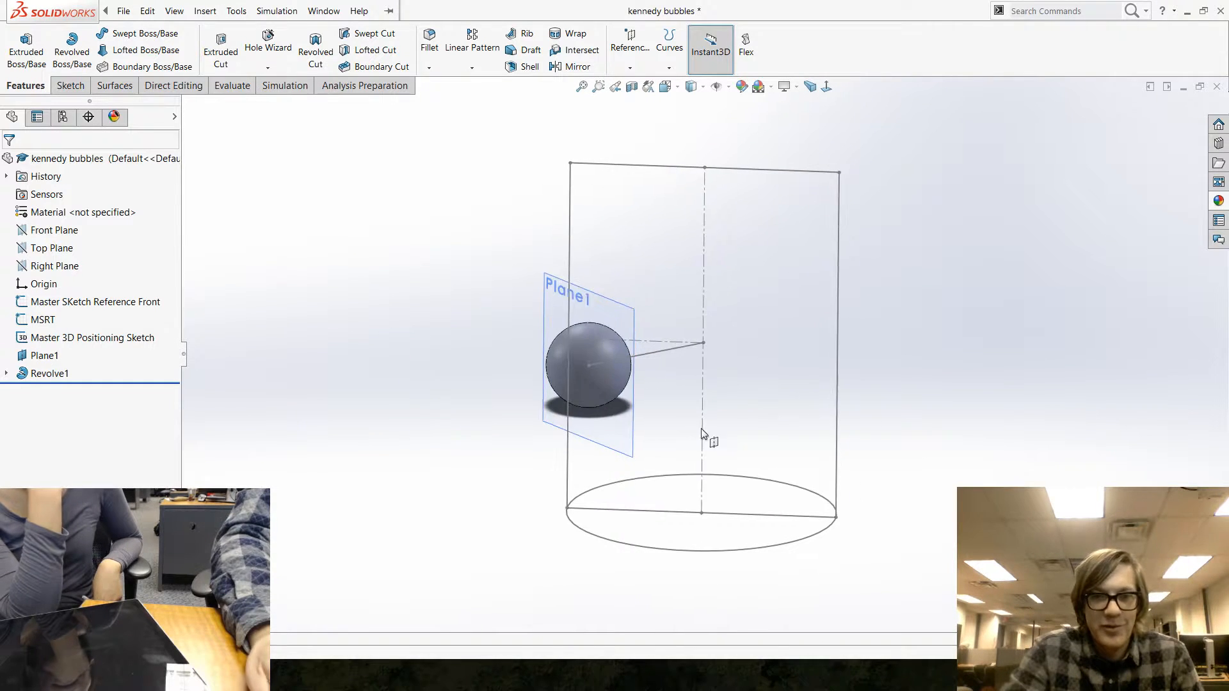
pyautogui.scroll(-2, 706, 432)
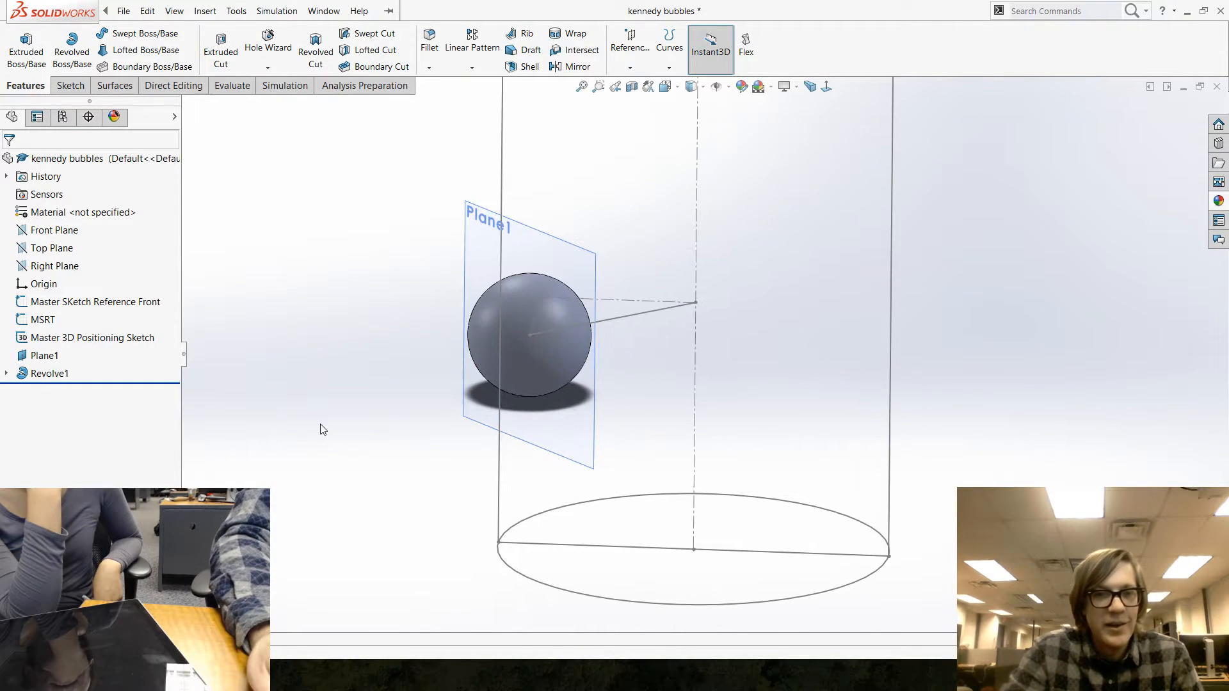
pyautogui.click(64, 338)
pyautogui.click(68, 318)
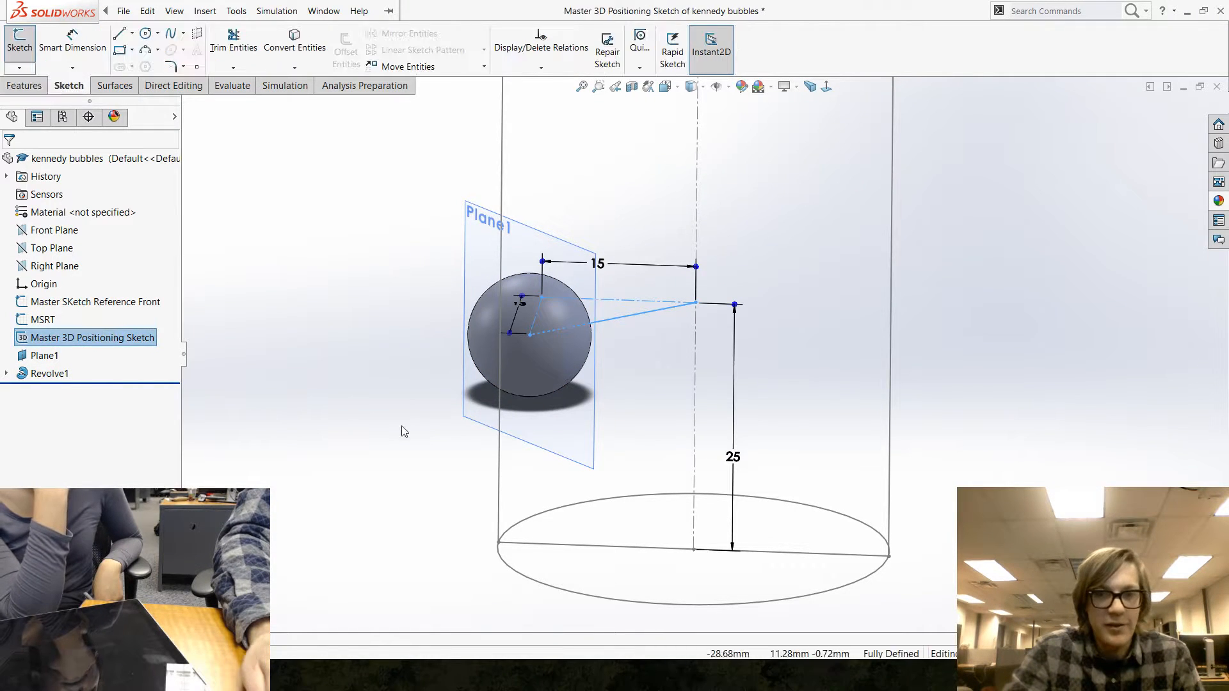
pyautogui.moveTo(348, 203); pyautogui.dragTo(296, 356, button='middle')
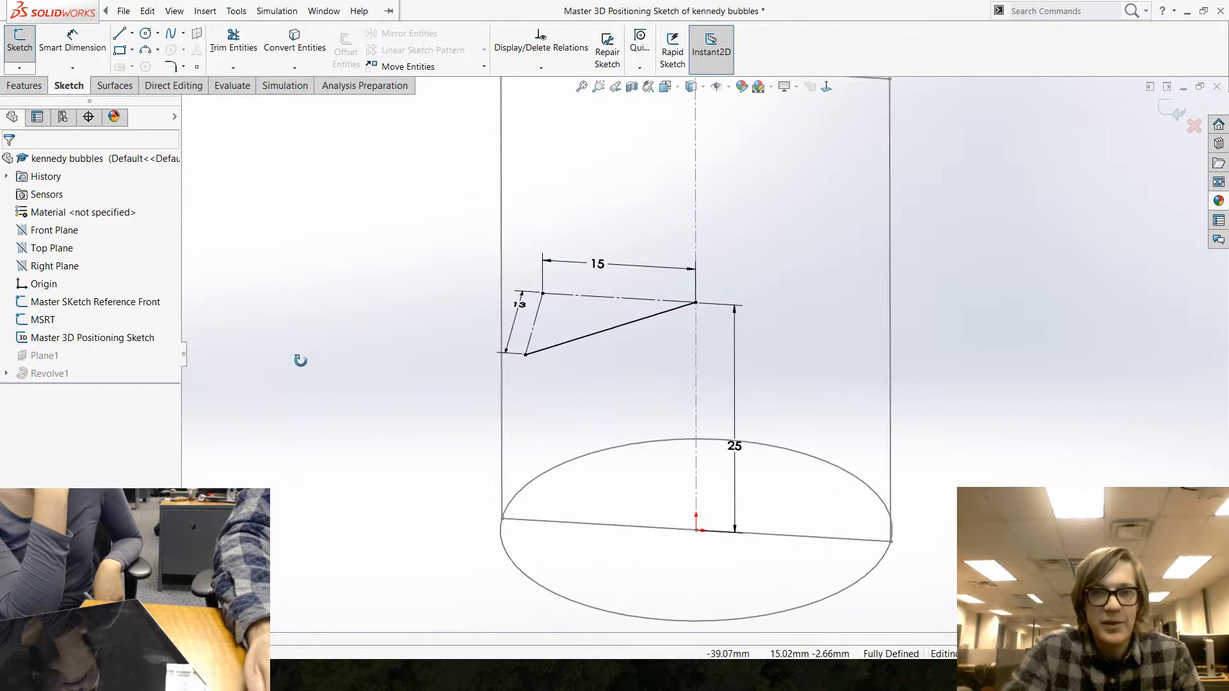
# Step: Draw two connected lines from the vertical centerline above the existing triangle, about 12 mm along X and about 11 mm toward depth
pyautogui.click(120, 35)
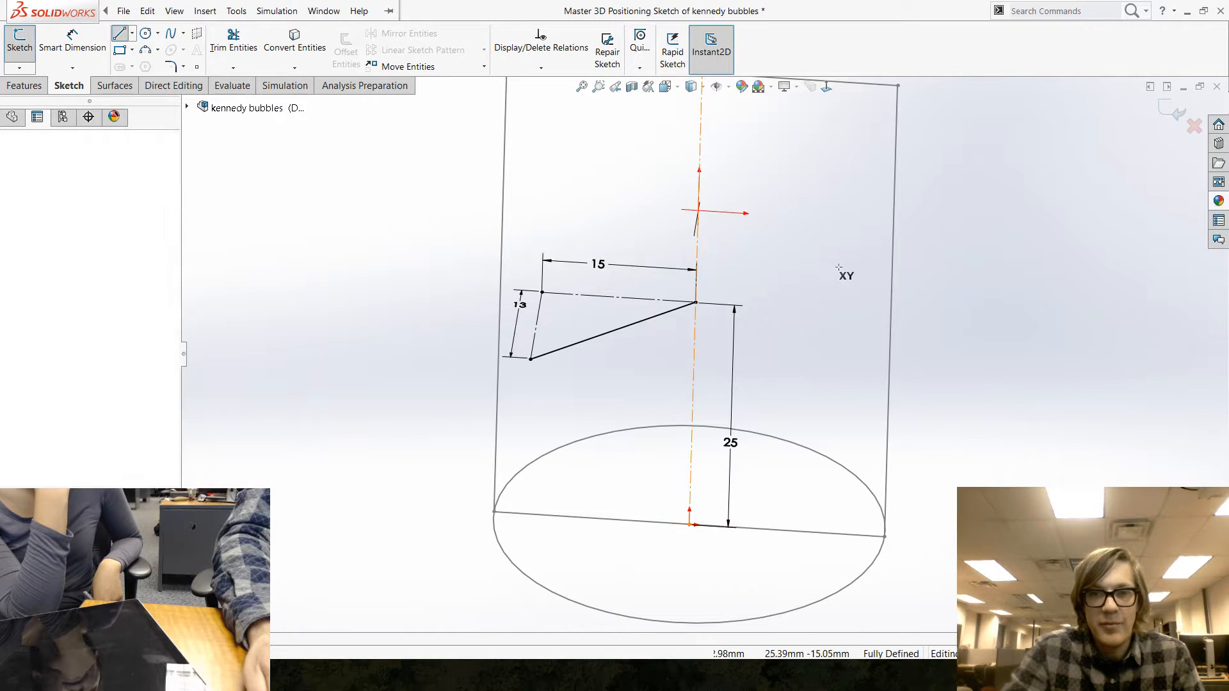
pyautogui.click(698, 212)
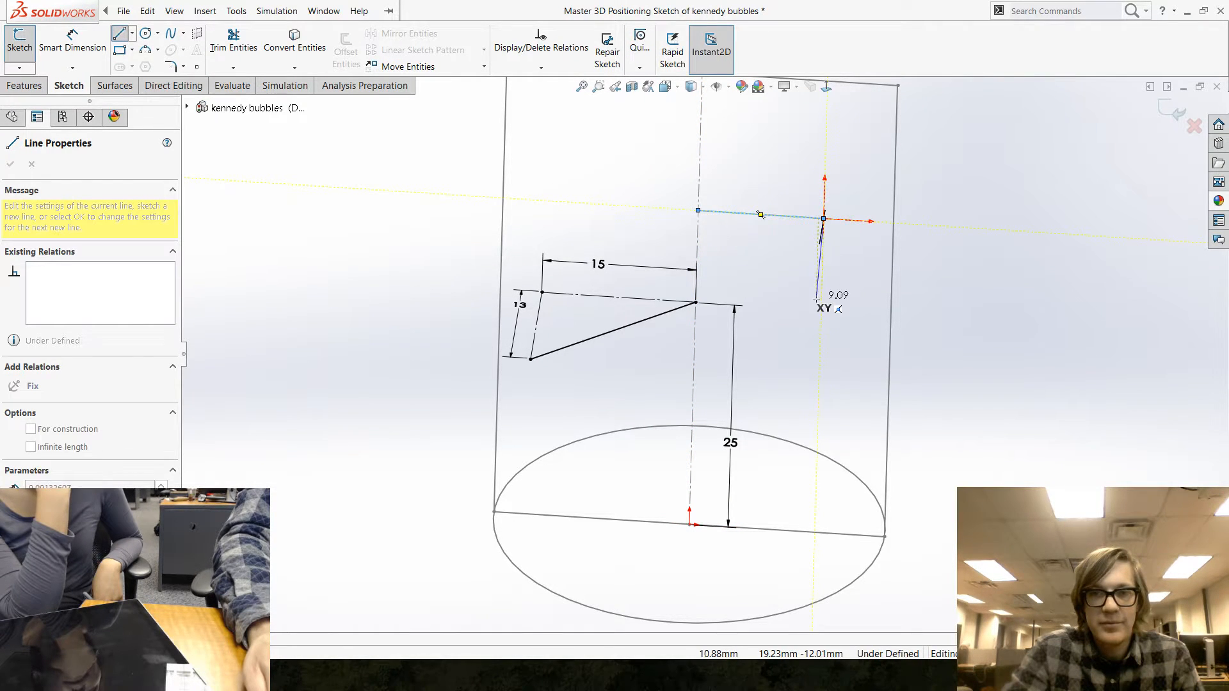
pyautogui.moveTo(826, 294)
pyautogui.mouseDown(button='middle')
pyautogui.moveTo(914, 364)
pyautogui.moveTo(907, 417)
pyautogui.moveTo(842, 296)
pyautogui.mouseUp(button='middle')
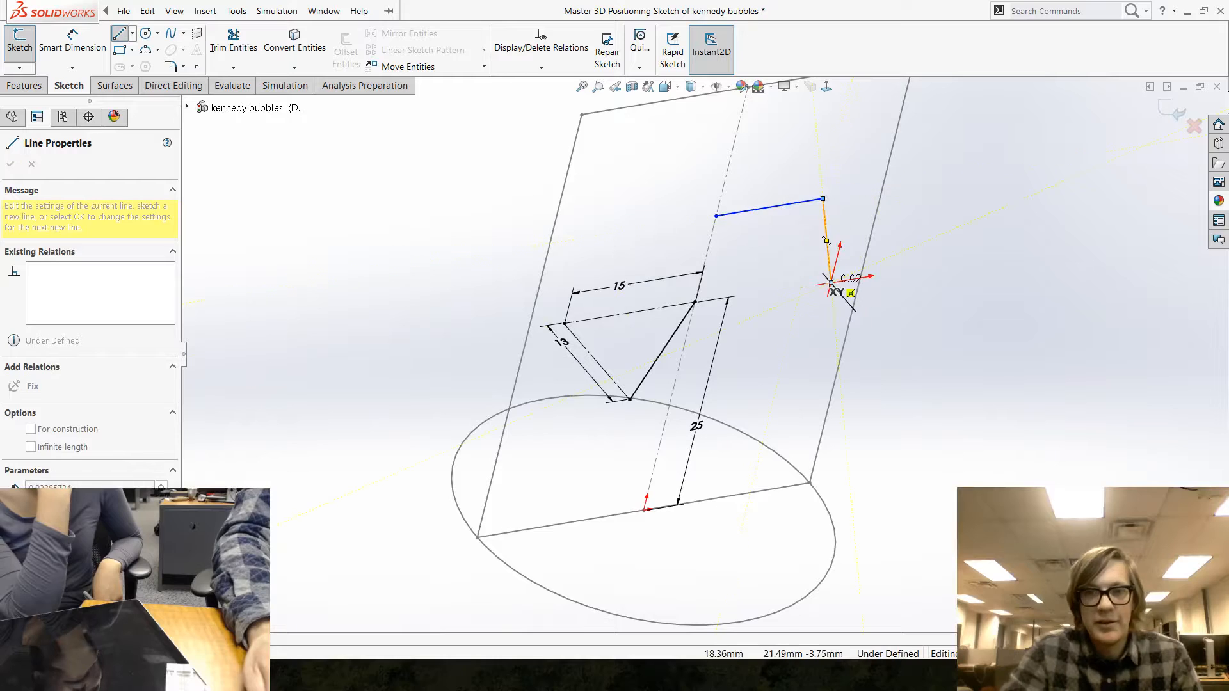
pyautogui.click(831, 282)
pyautogui.press('Escape')
pyautogui.moveTo(982, 447); pyautogui.dragTo(752, 243, button='middle')
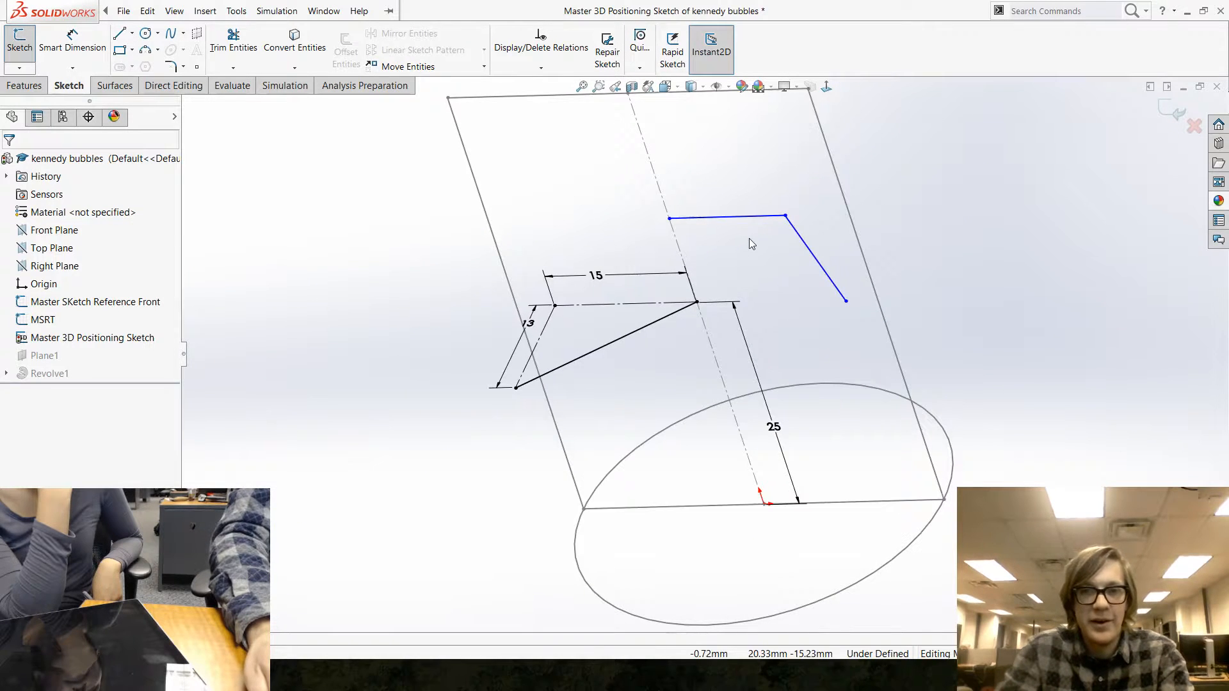
# Step: Constrain the second of the two new lines to run along the Z axis
pyautogui.click(760, 218)
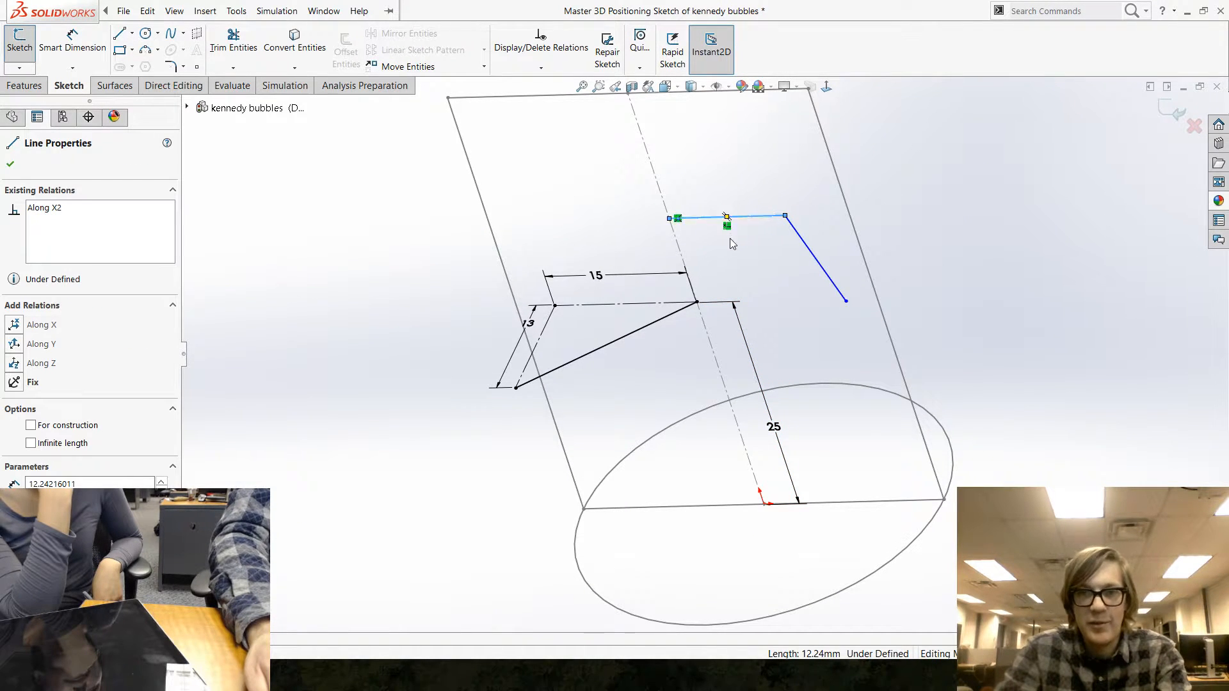
pyautogui.click(805, 240)
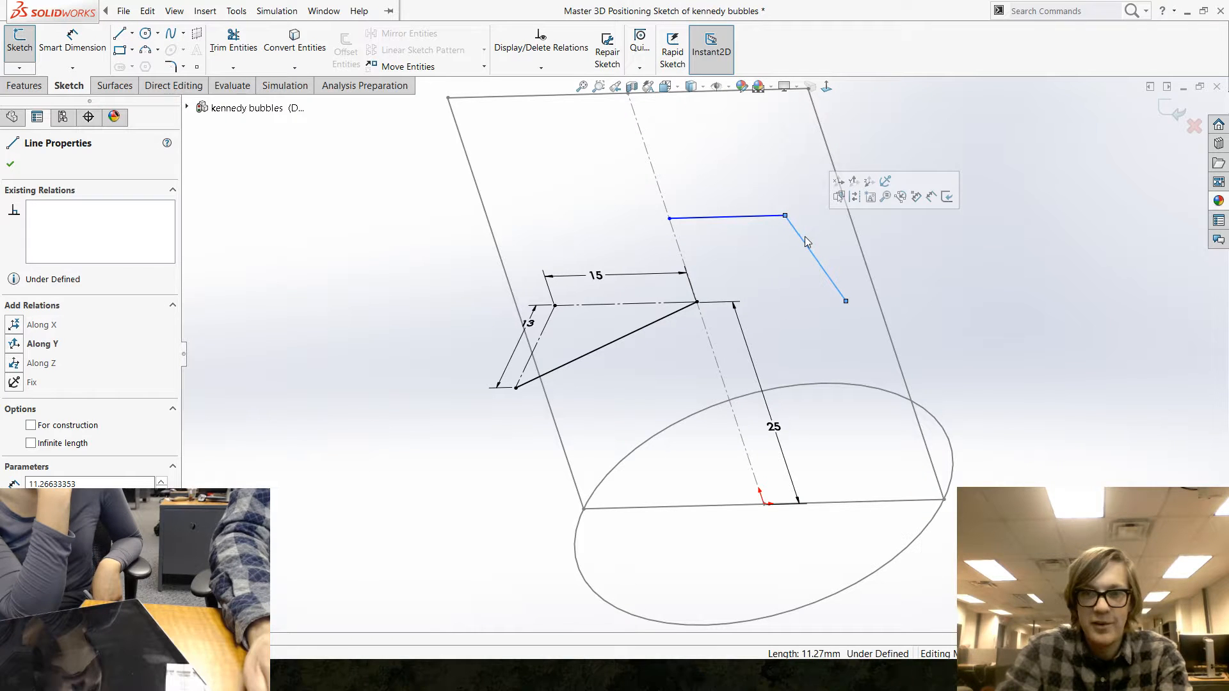
pyautogui.click(878, 189)
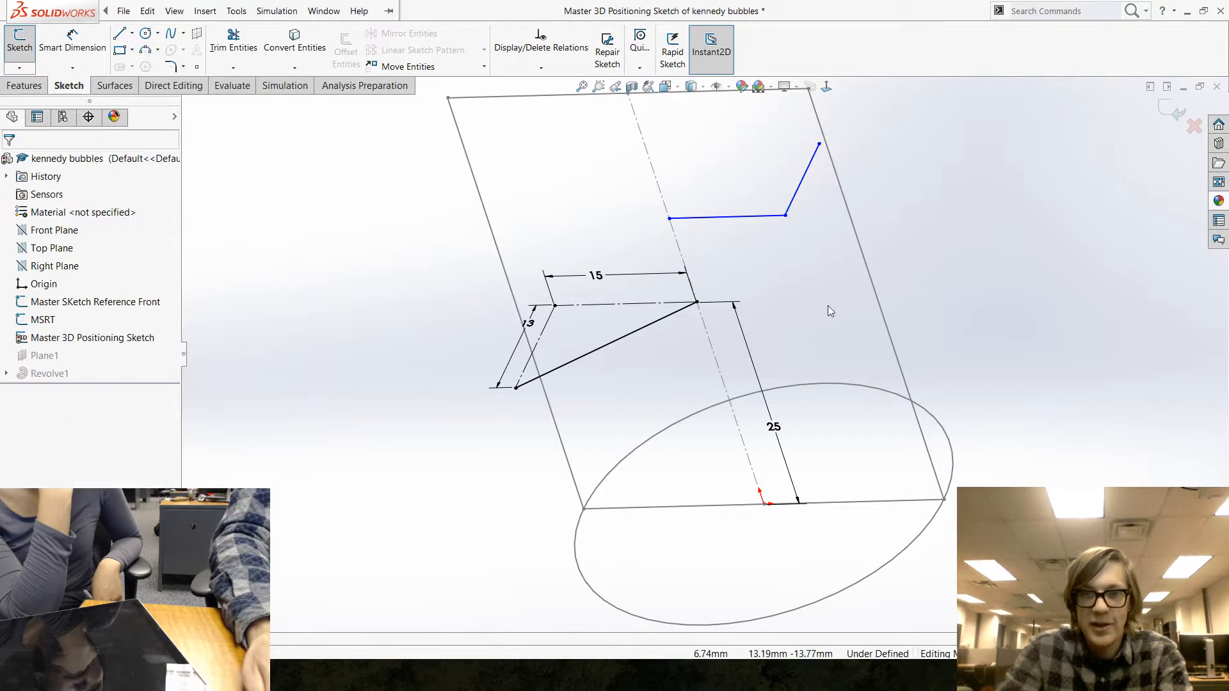
# Step: Convert both new lines to construction geometry
pyautogui.moveTo(826, 309); pyautogui.dragTo(861, 265, button='middle')
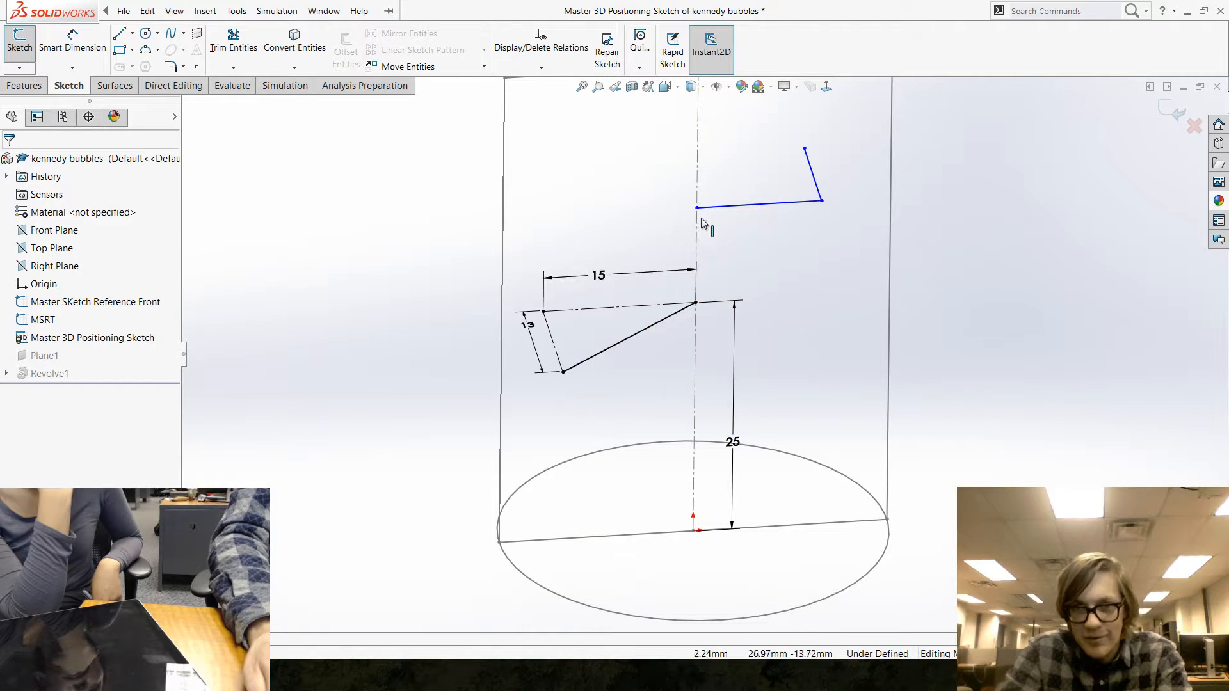
pyautogui.moveTo(349, 263)
pyautogui.mouseDown(button='middle')
pyautogui.moveTo(362, 239)
pyautogui.moveTo(294, 212)
pyautogui.mouseUp(button='middle')
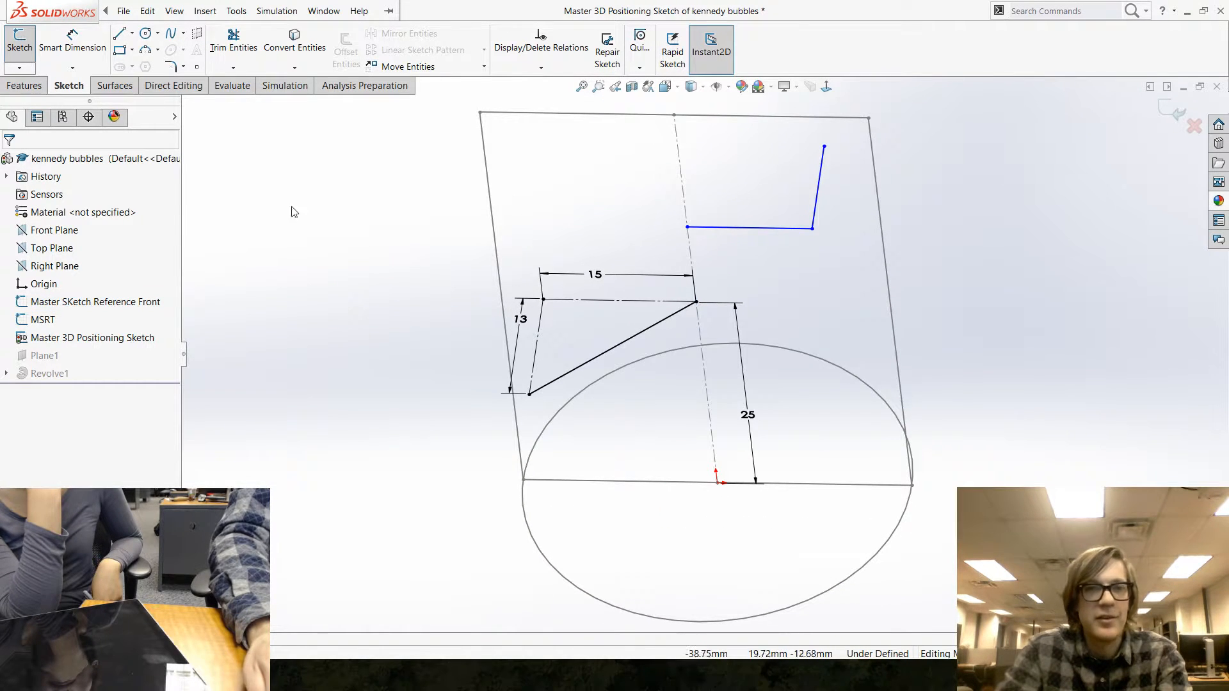
pyautogui.moveTo(637, 109); pyautogui.dragTo(916, 294)
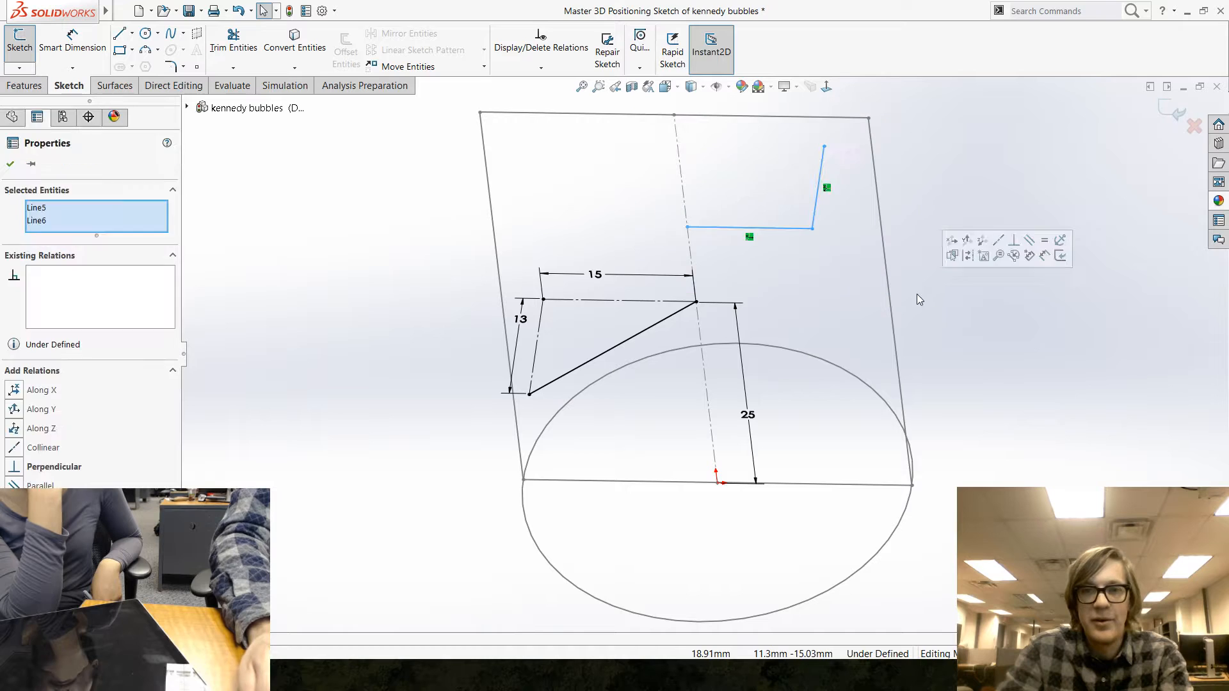
pyautogui.click(353, 116)
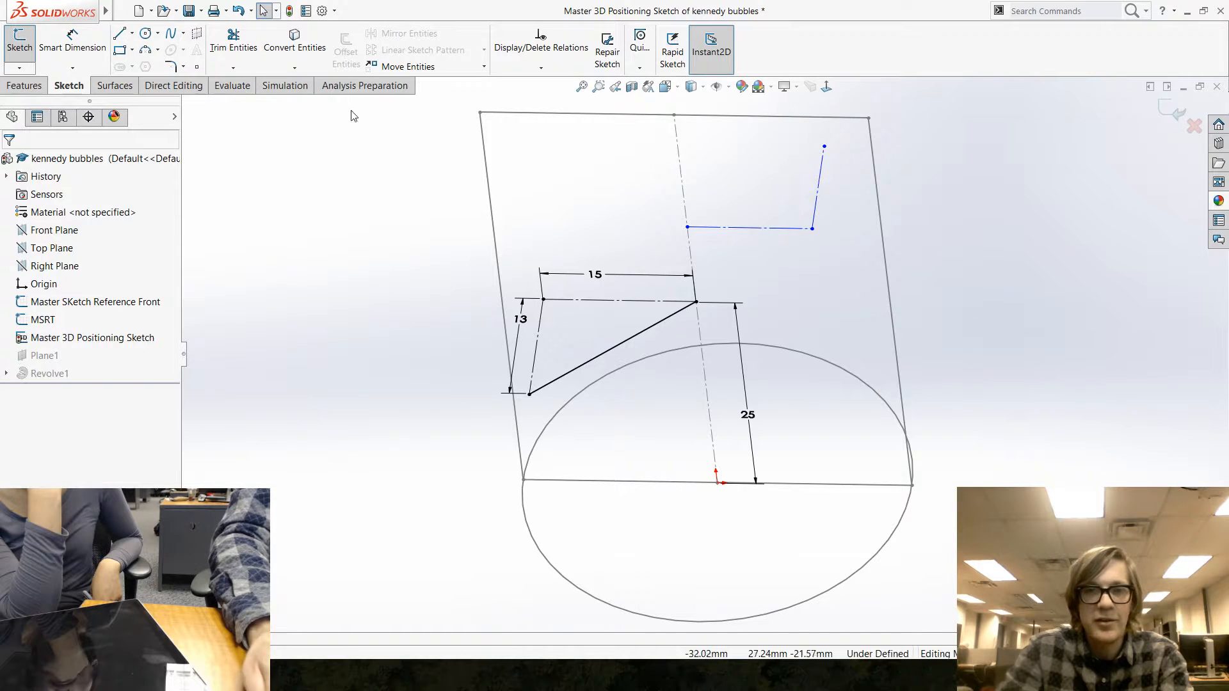
# Step: Close the new triangle with a solid line between the free end of the Z construction line and the point on the centerline
pyautogui.click(119, 35)
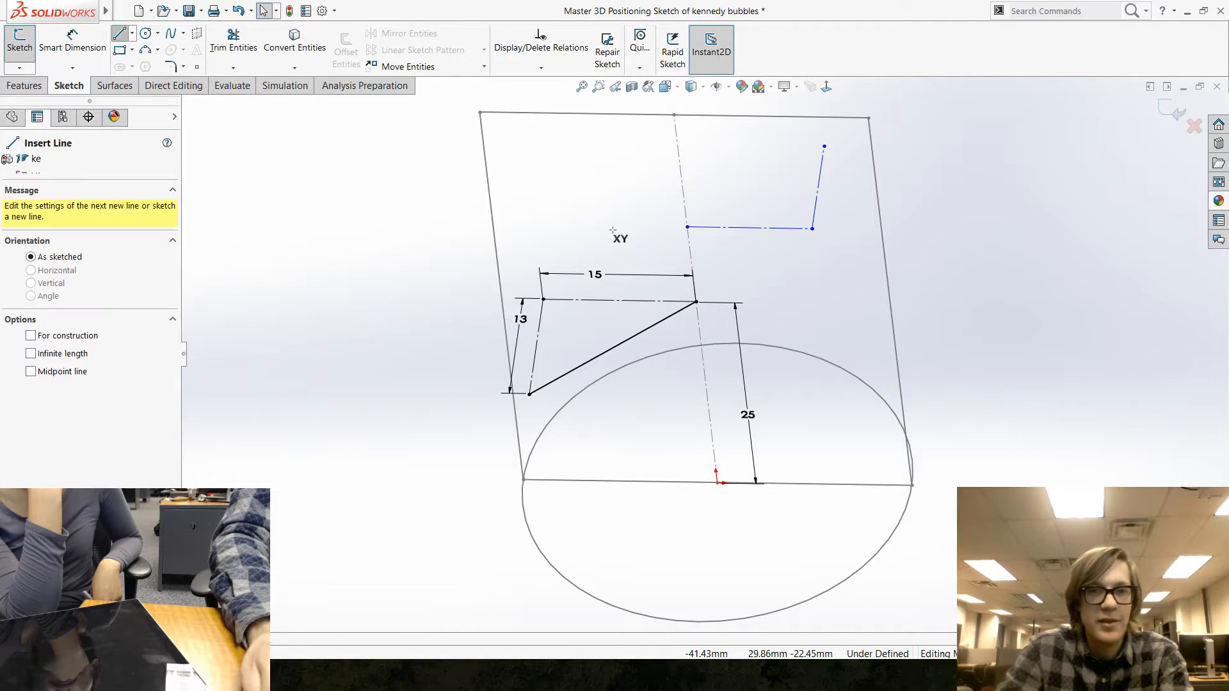
pyautogui.click(824, 146)
pyautogui.press('Escape')
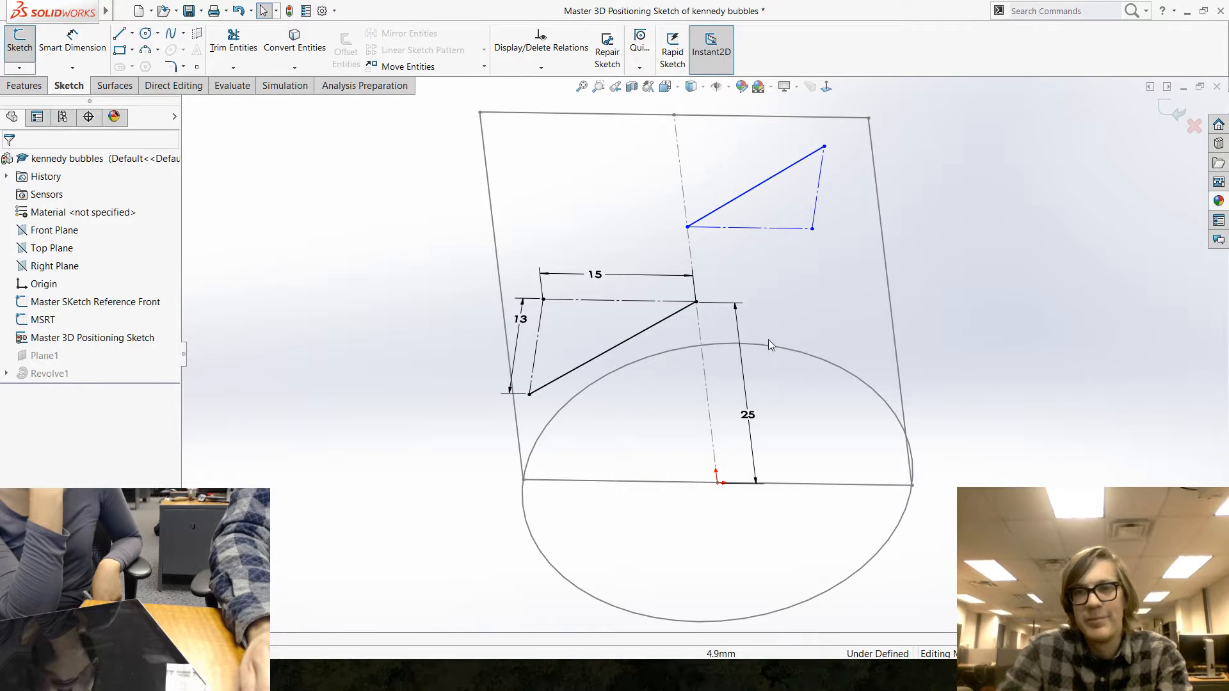
pyautogui.moveTo(767, 340); pyautogui.dragTo(777, 298, button='middle')
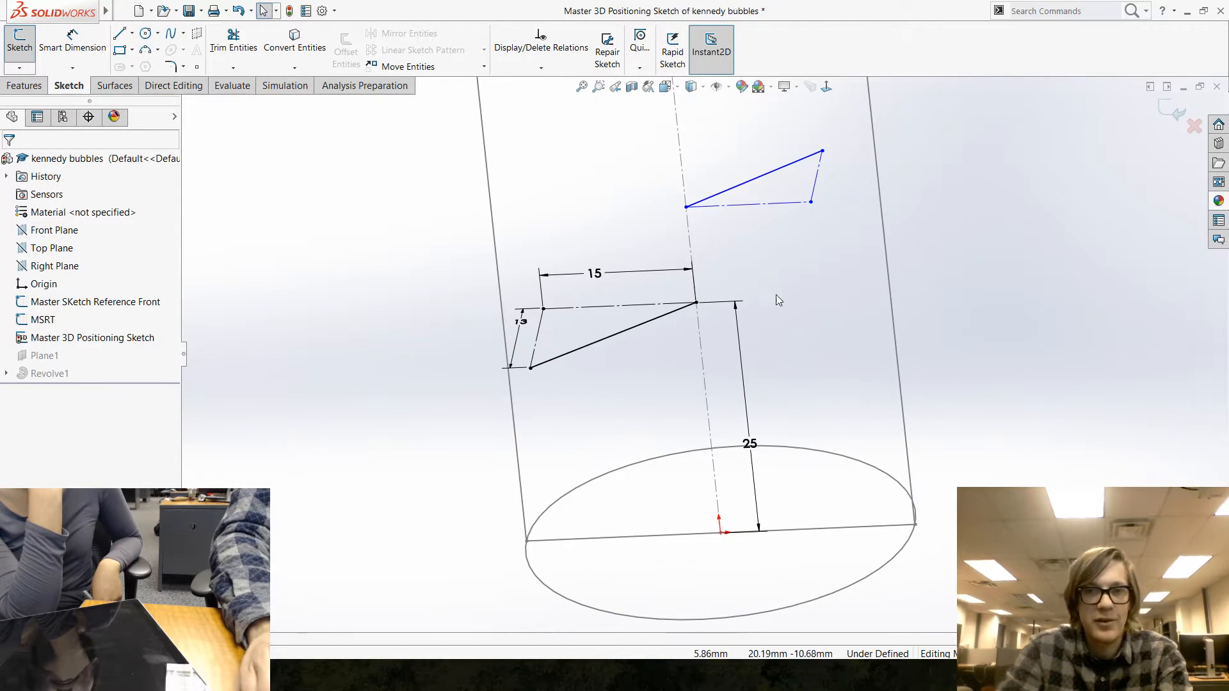
pyautogui.click(105, 66)
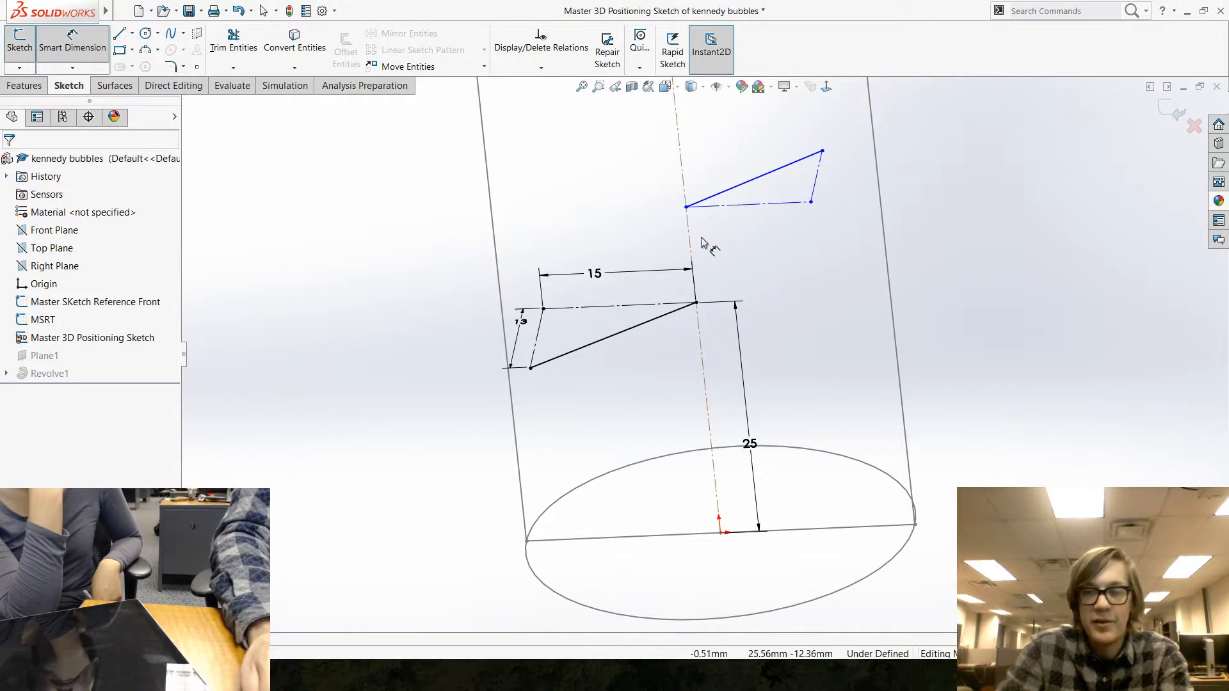
pyautogui.press('Escape')
# Step: Draw two connected lines, about 13 mm and 12 mm long, starting on the vertical centerline between the two existing triangles
pyautogui.moveTo(817, 439)
pyautogui.mouseDown(button='middle')
pyautogui.moveTo(604, 392)
pyautogui.moveTo(620, 386)
pyautogui.moveTo(584, 403)
pyautogui.moveTo(715, 398)
pyautogui.moveTo(824, 314)
pyautogui.moveTo(678, 410)
pyautogui.mouseUp(button='middle')
pyautogui.click(119, 34)
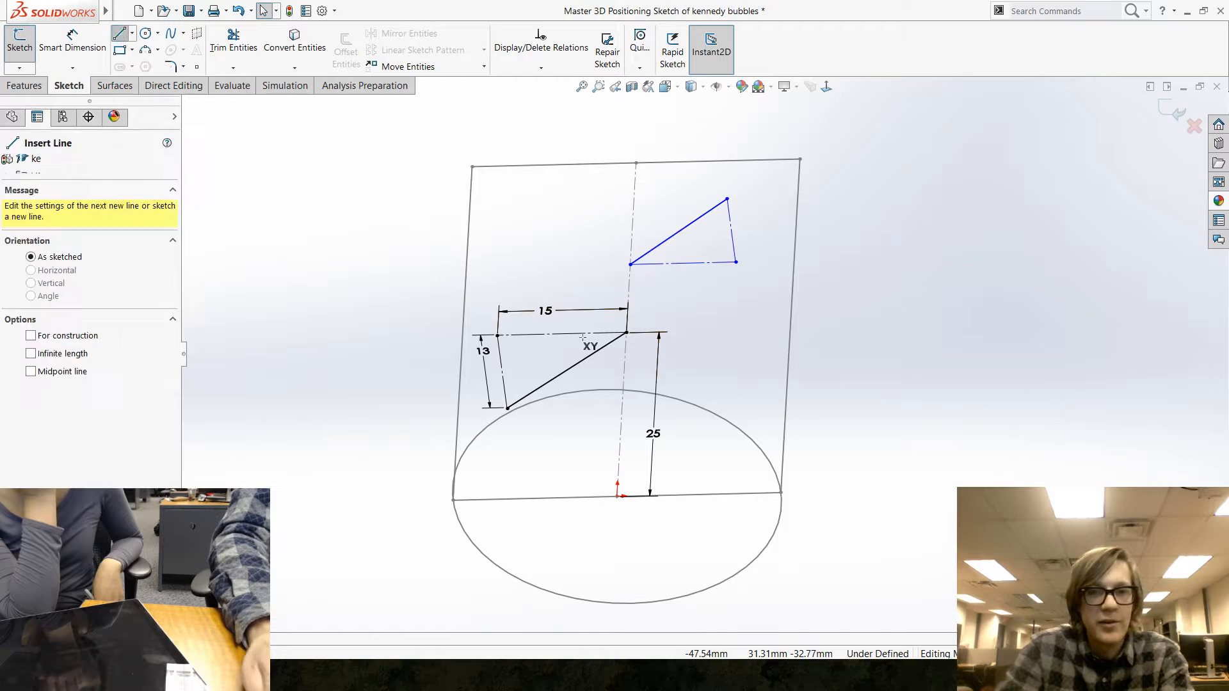
pyautogui.click(628, 289)
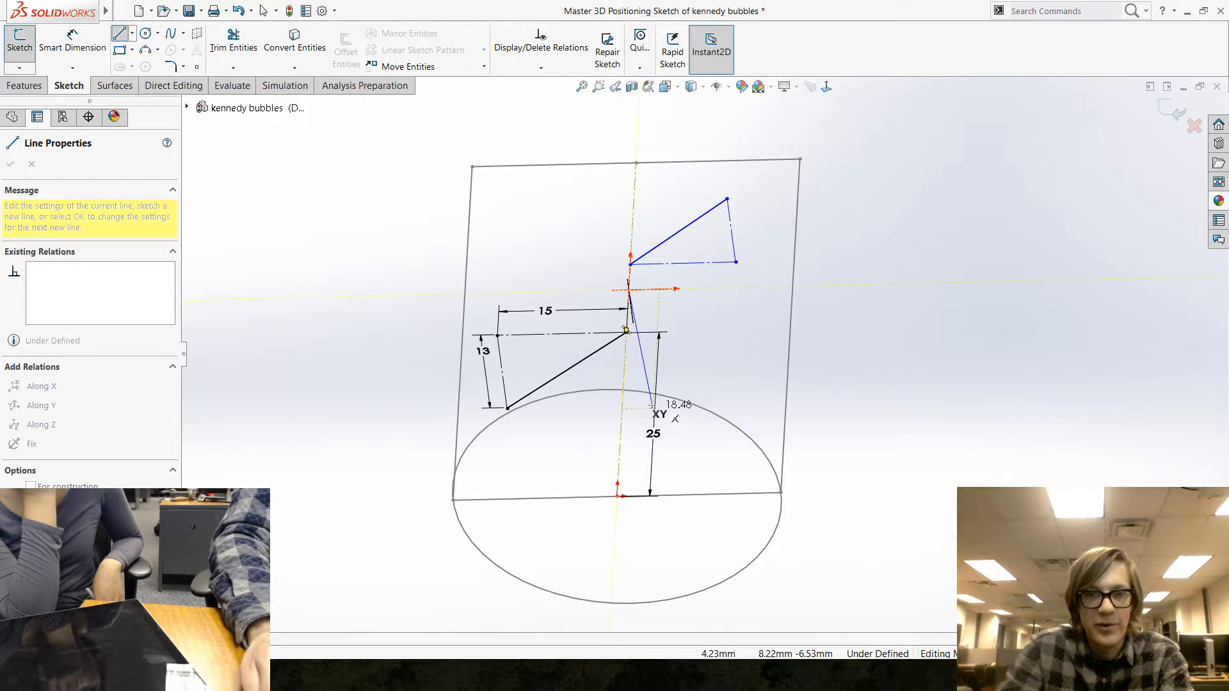
pyautogui.click(640, 372)
pyautogui.click(567, 434)
pyautogui.press('Escape')
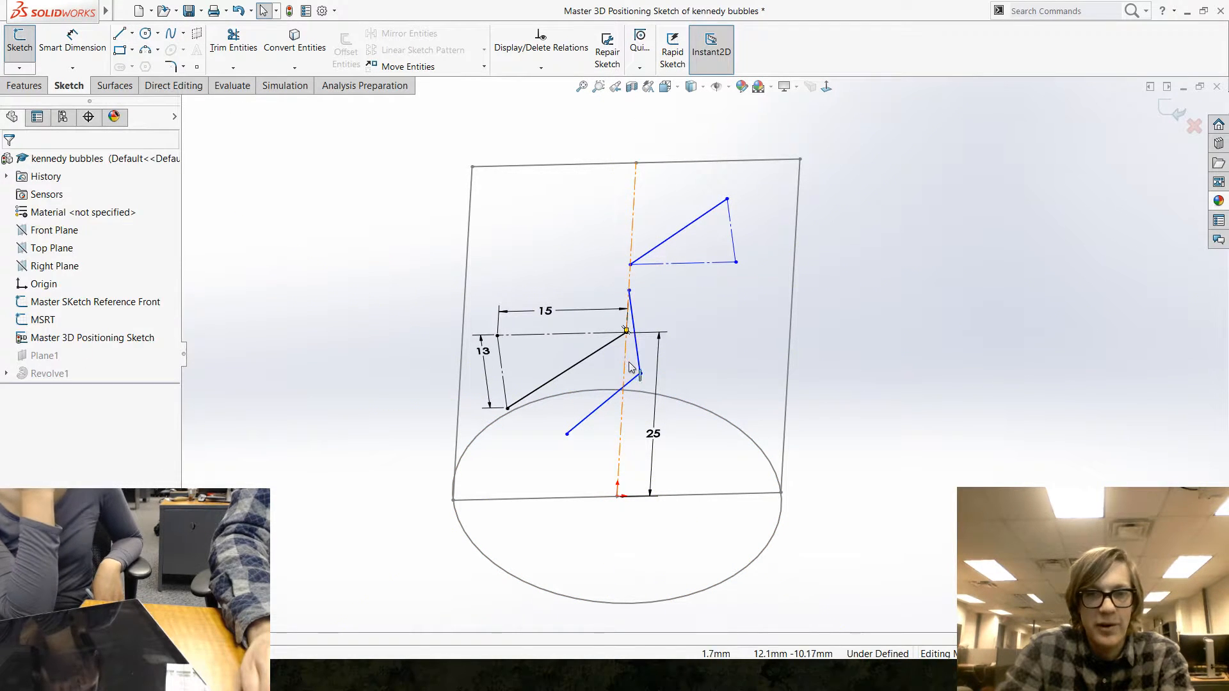
# Step: Constrain the new line touching the centerline along the Z axis and the second new line along the X axis
pyautogui.click(633, 320)
pyautogui.click(707, 301)
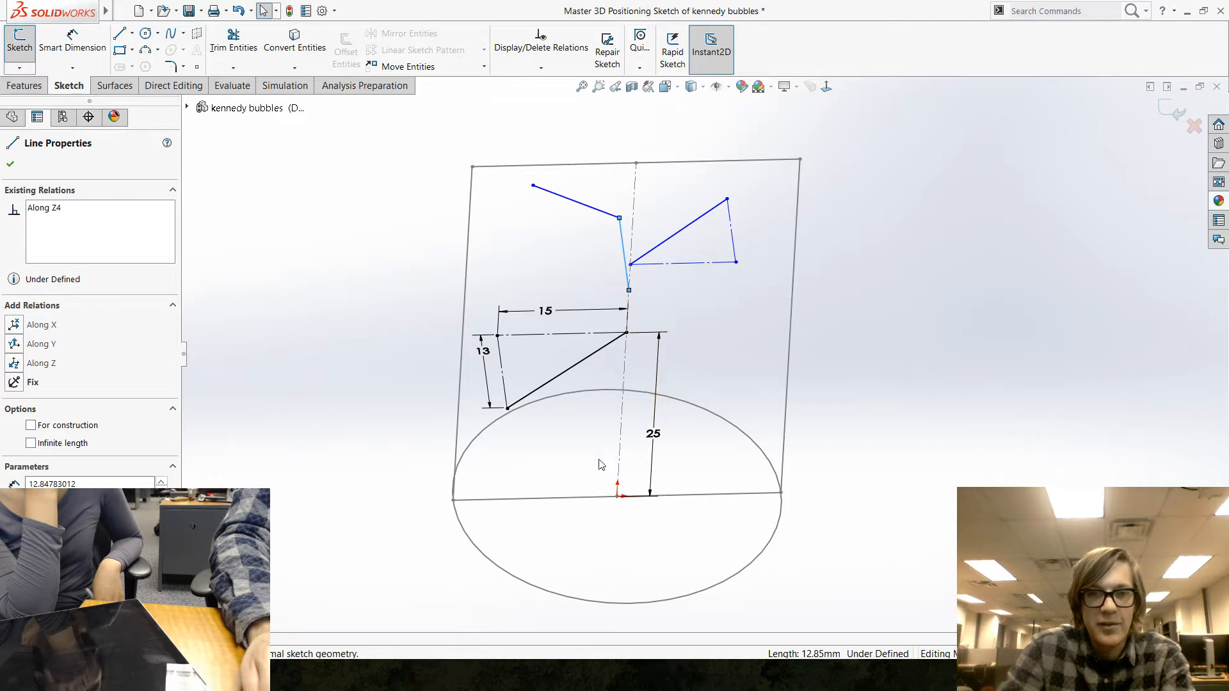
pyautogui.moveTo(600, 466); pyautogui.dragTo(578, 189, button='middle')
pyautogui.click(588, 205)
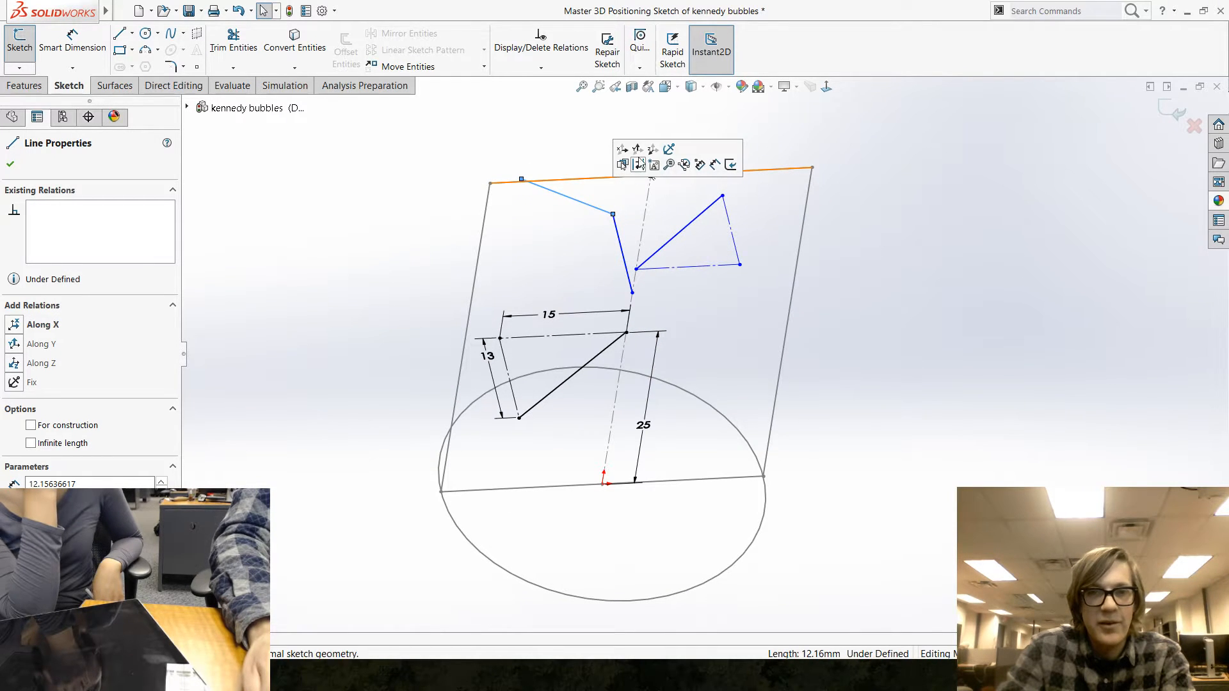
pyautogui.click(623, 151)
pyautogui.click(406, 274)
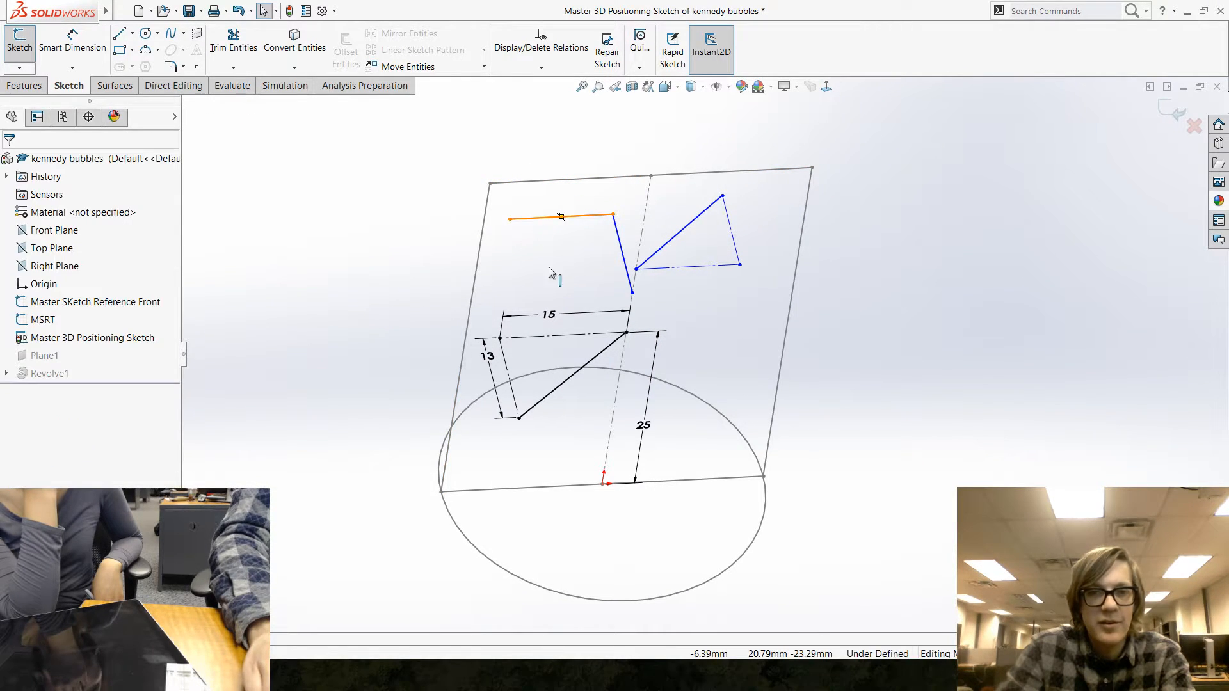
# Step: Pull the new X line to the front side and close the triangle with a solid line from the centerline point to its free end
pyautogui.moveTo(561, 217); pyautogui.dragTo(609, 436)
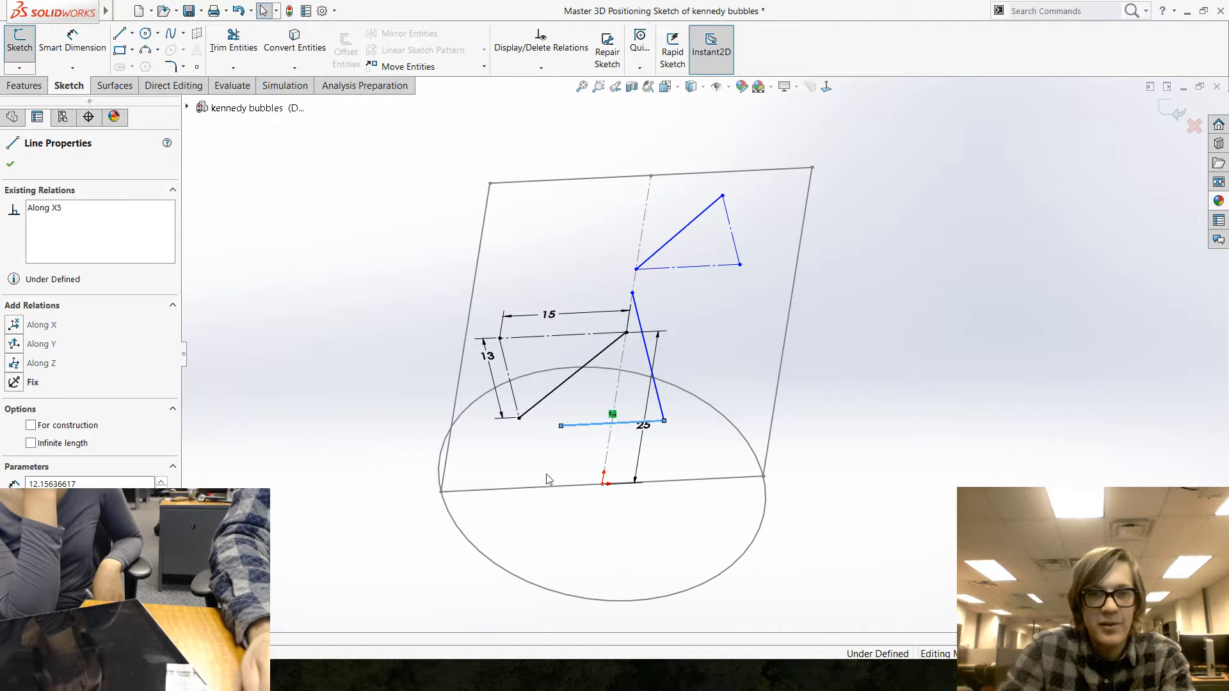
pyautogui.click(410, 454)
pyautogui.click(121, 34)
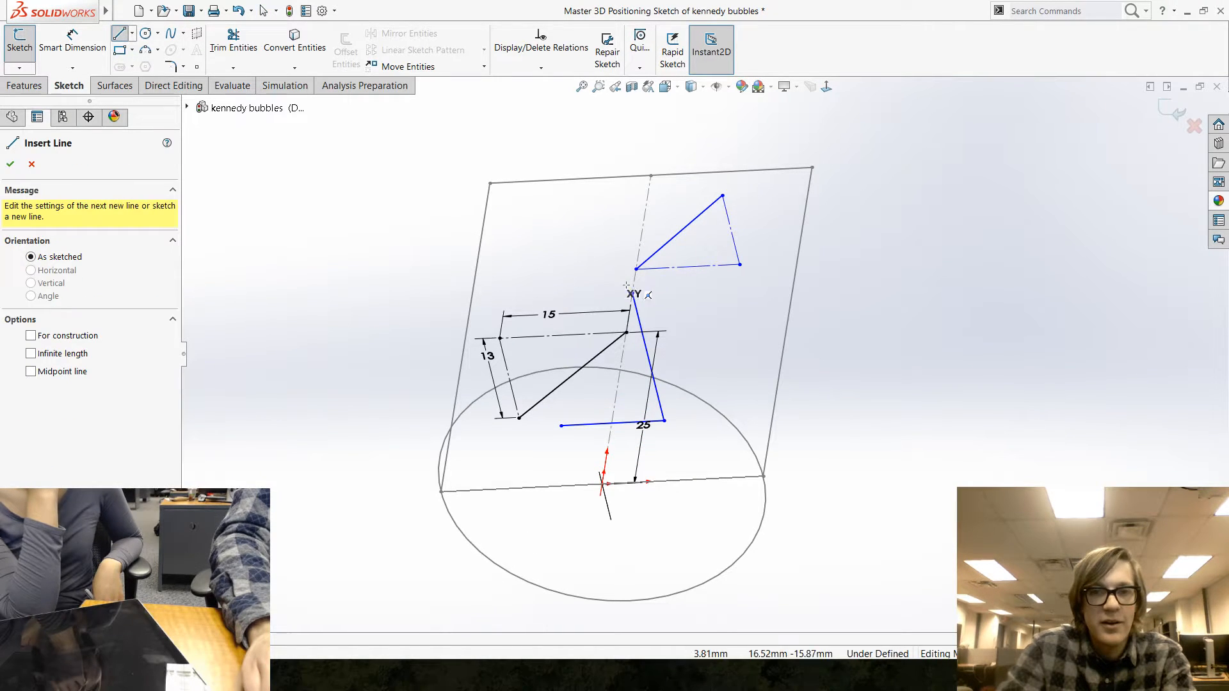
pyautogui.click(631, 293)
pyautogui.click(561, 426)
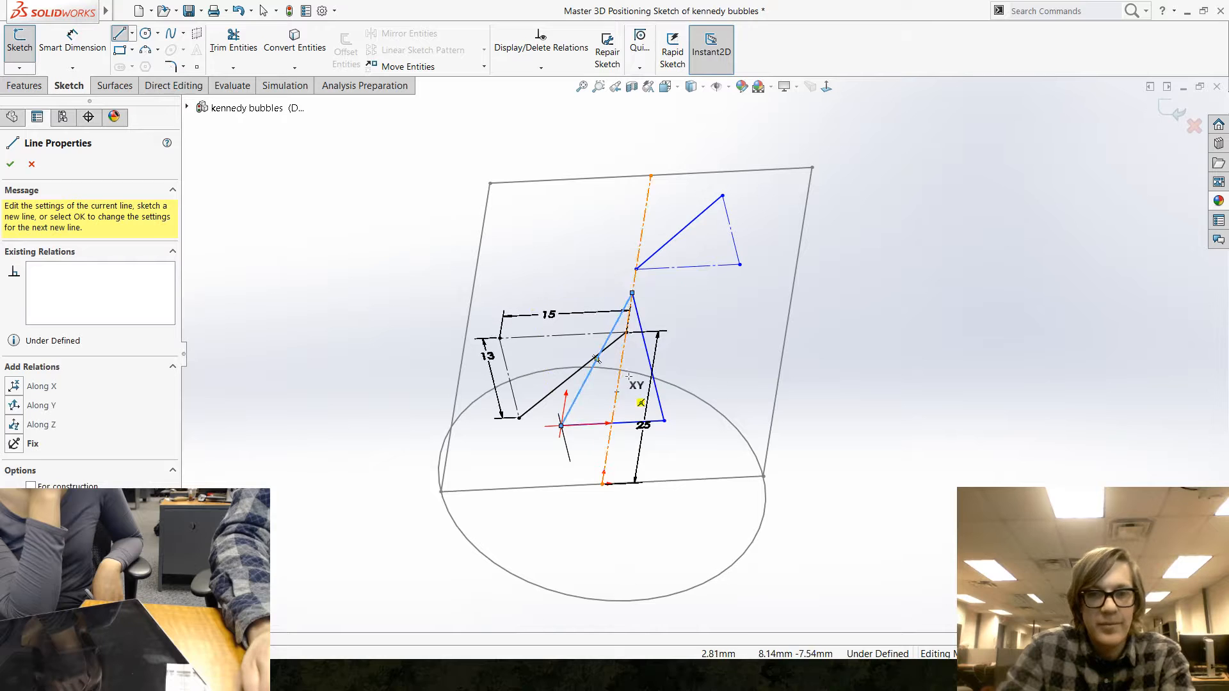
pyautogui.press('Escape')
# Step: Convert the new triangle's X and Z lines to construction geometry
pyautogui.click(617, 424)
pyautogui.keyDown('ctrl'); pyautogui.click(660, 403); pyautogui.keyUp('ctrl')
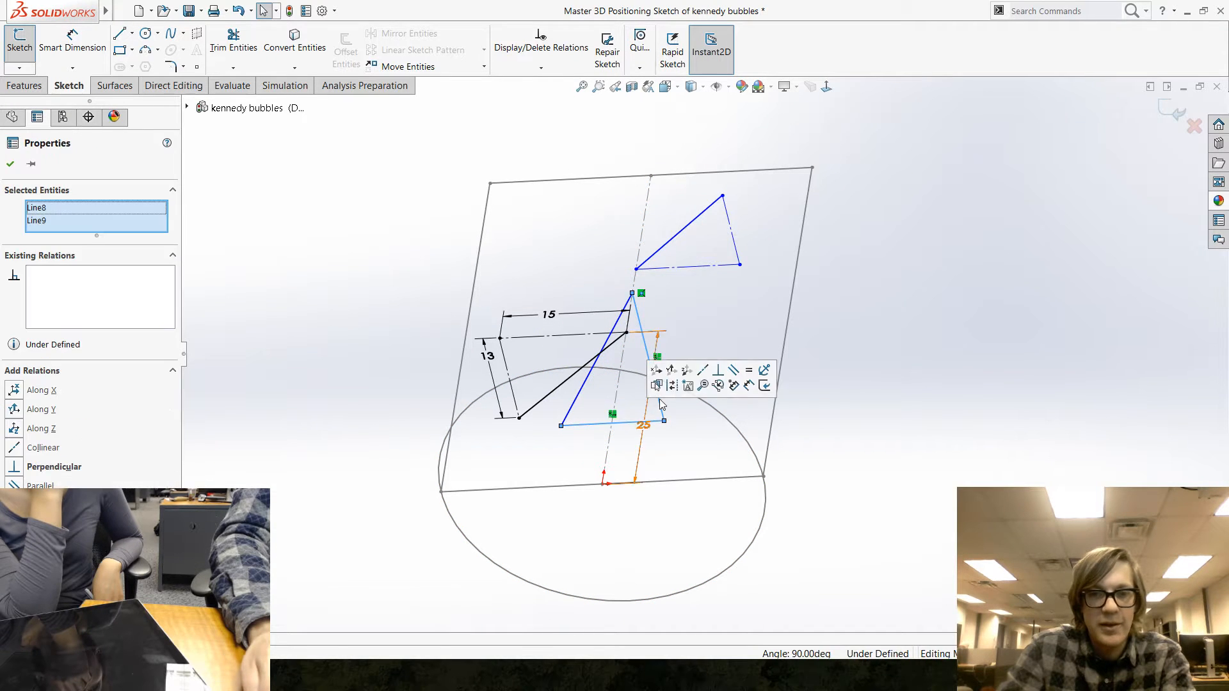
pyautogui.click(773, 431)
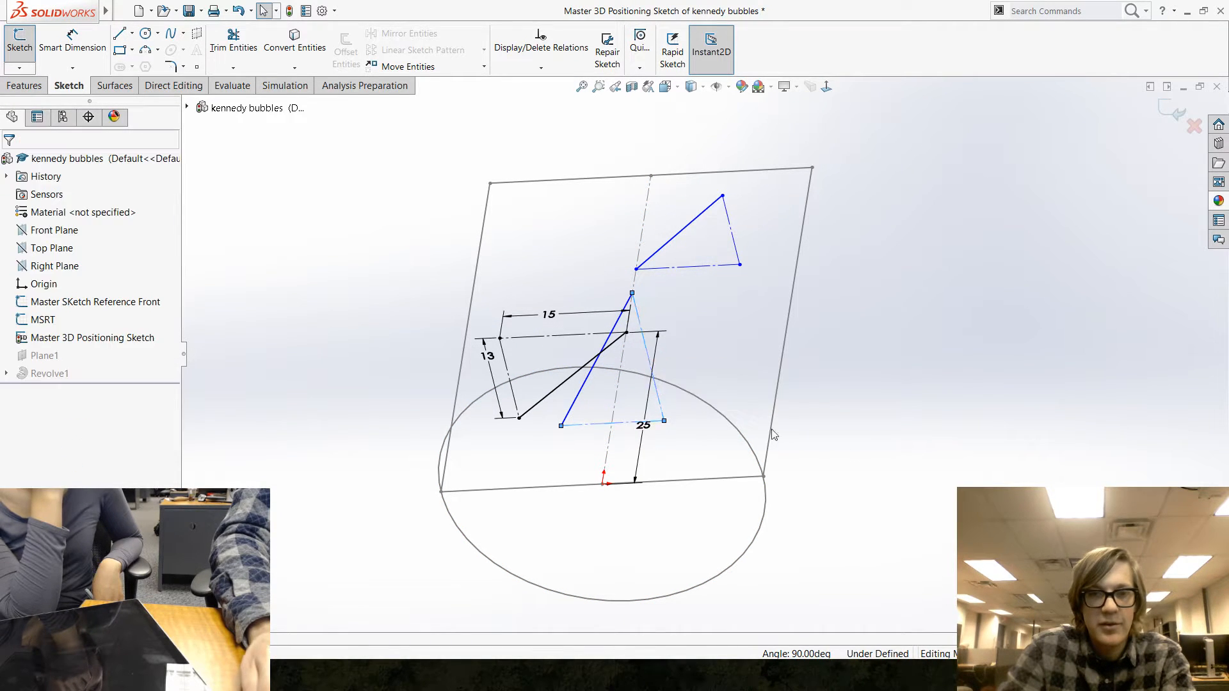
# Step: Try to slide the upper triangle's centerline point along the vertical centerline
pyautogui.moveTo(823, 490); pyautogui.dragTo(878, 386, button='middle')
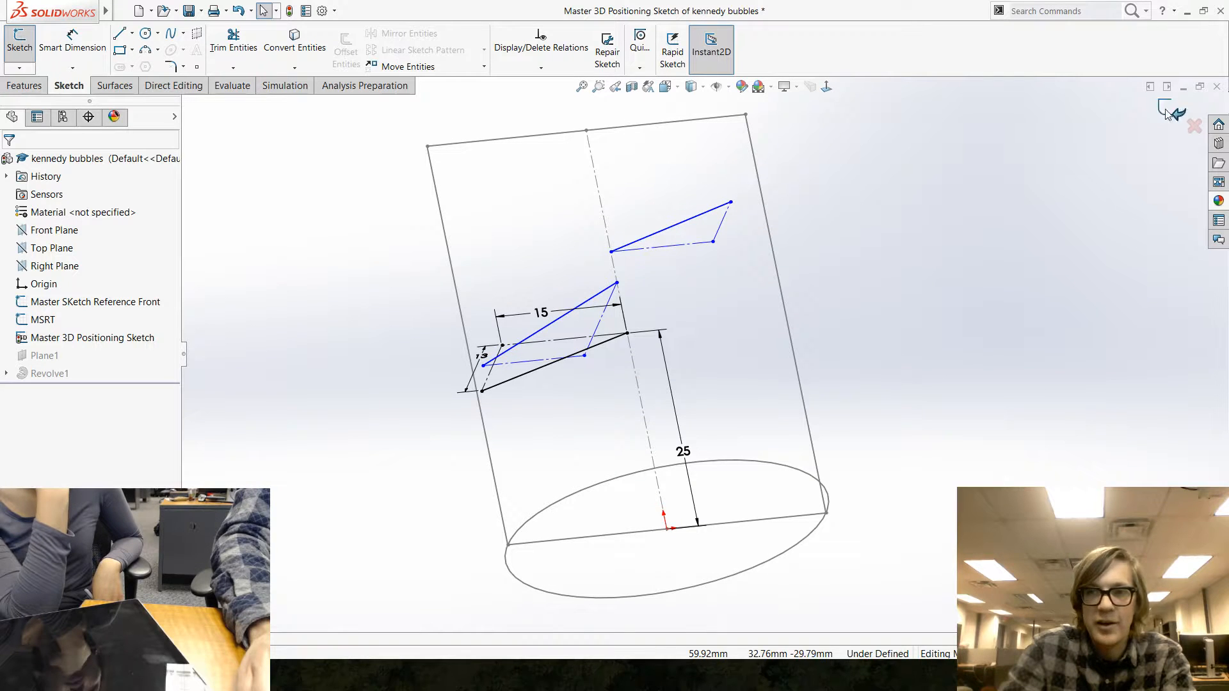
pyautogui.moveTo(378, 409)
pyautogui.mouseDown(button='middle')
pyautogui.moveTo(444, 351)
pyautogui.moveTo(477, 401)
pyautogui.moveTo(398, 462)
pyautogui.mouseUp(button='middle')
pyautogui.click(45, 343)
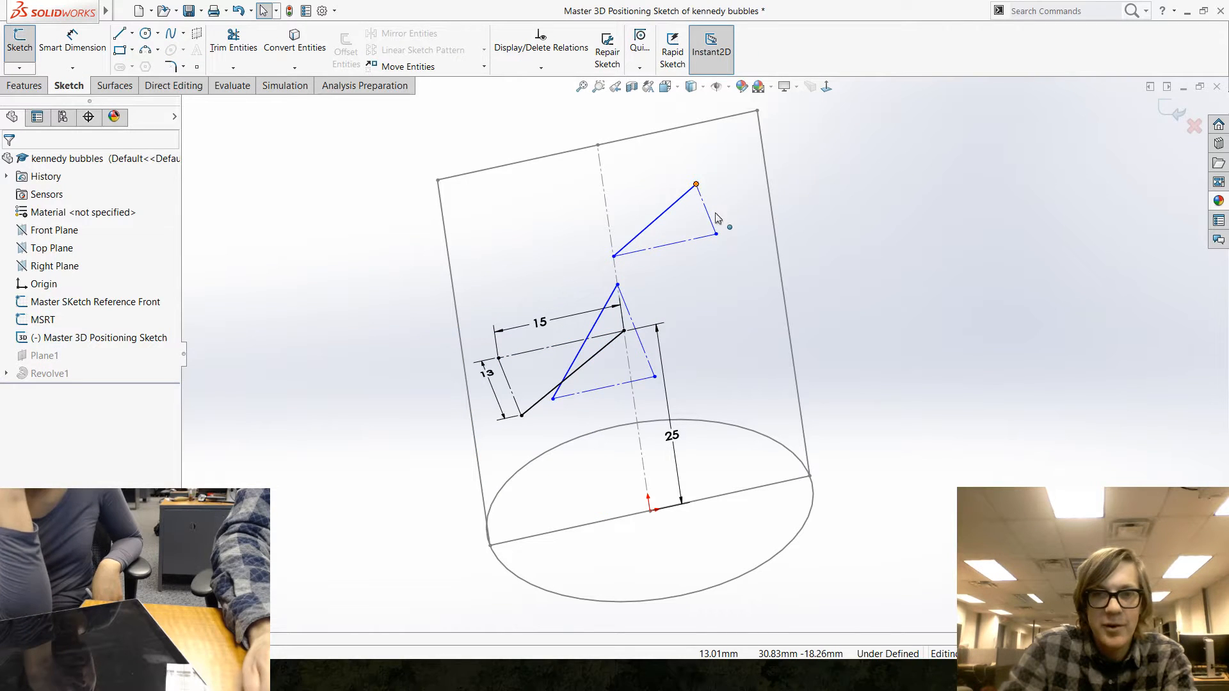
pyautogui.moveTo(614, 256)
pyautogui.mouseDown()
pyautogui.moveTo(597, 369)
pyautogui.moveTo(450, 258)
pyautogui.moveTo(550, 247)
pyautogui.mouseUp()
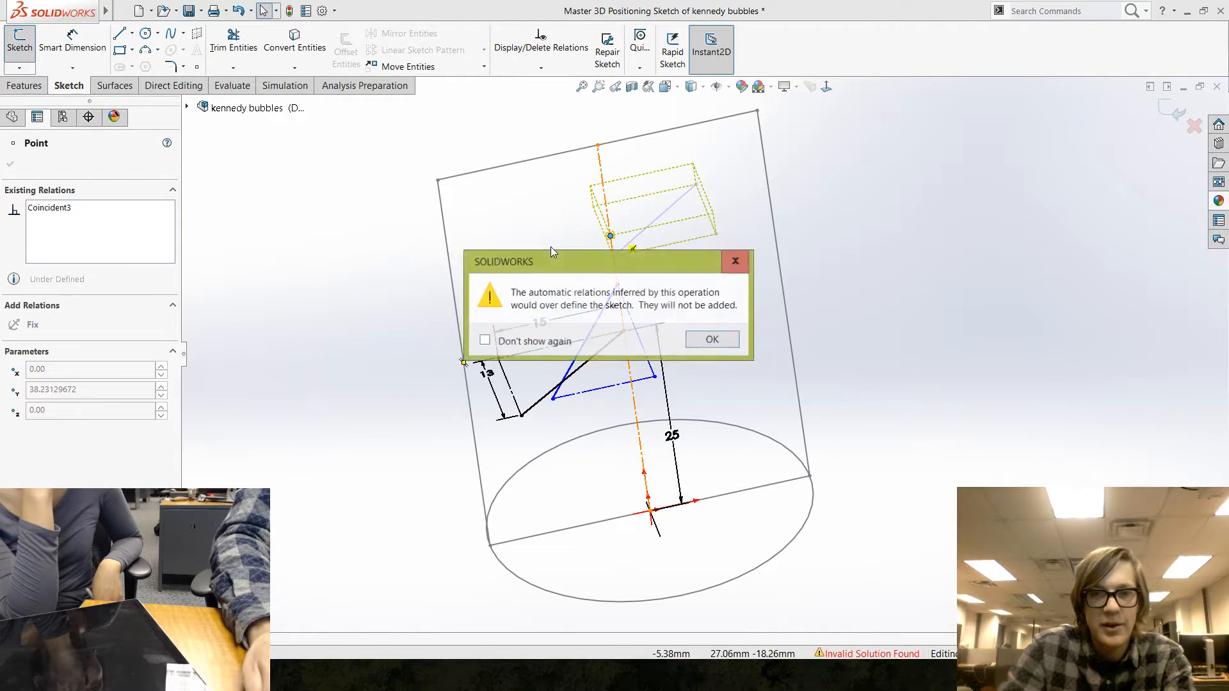
pyautogui.click(716, 340)
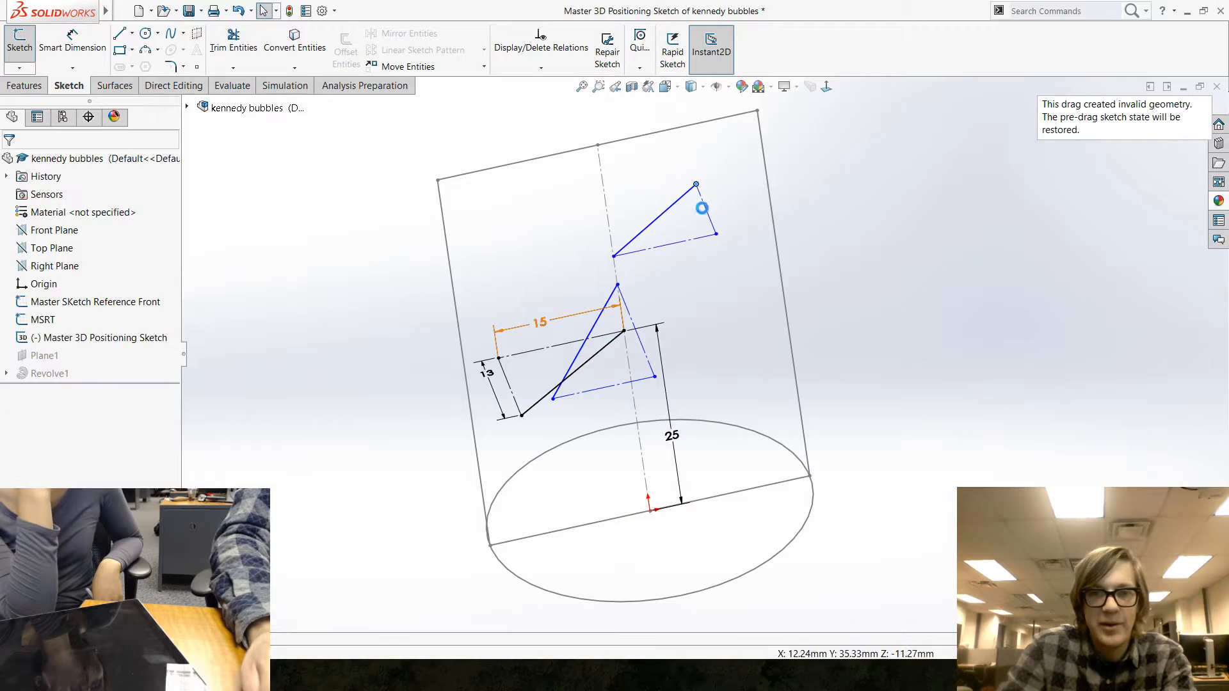
pyautogui.click(34, 336)
pyautogui.click(45, 300)
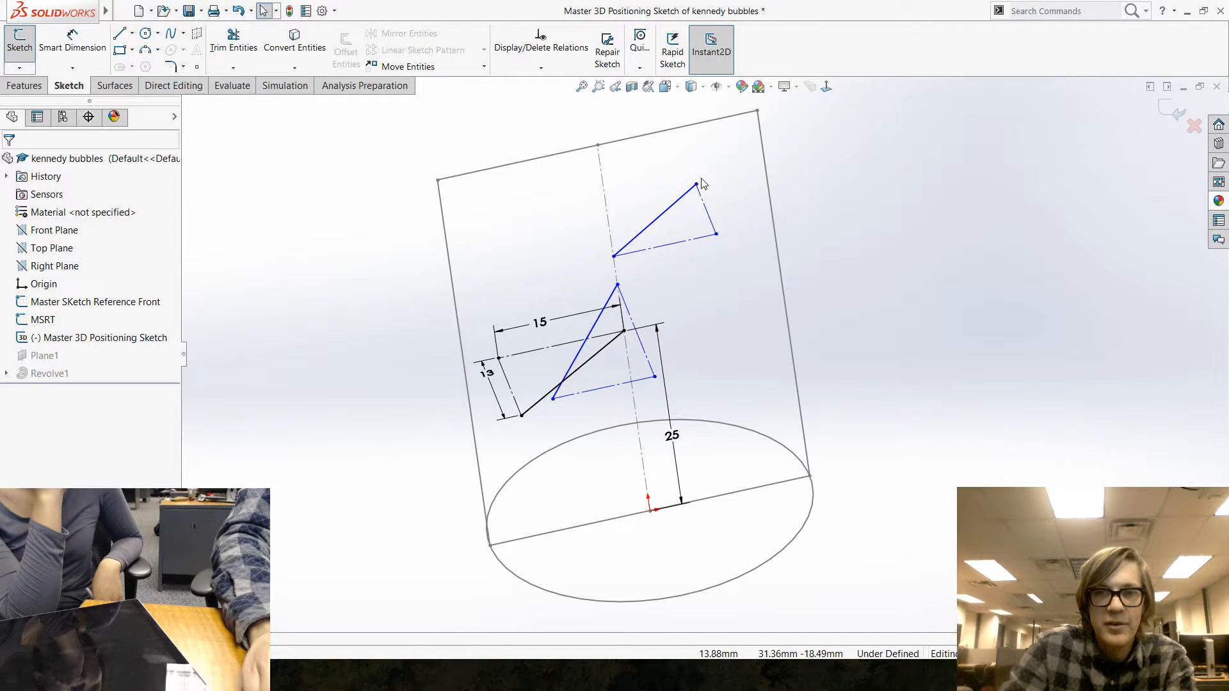
# Step: Move the upper triangle's free corner forward along Z to about 15 mm, and try to slide its centerline point down
pyautogui.moveTo(697, 185); pyautogui.dragTo(743, 305)
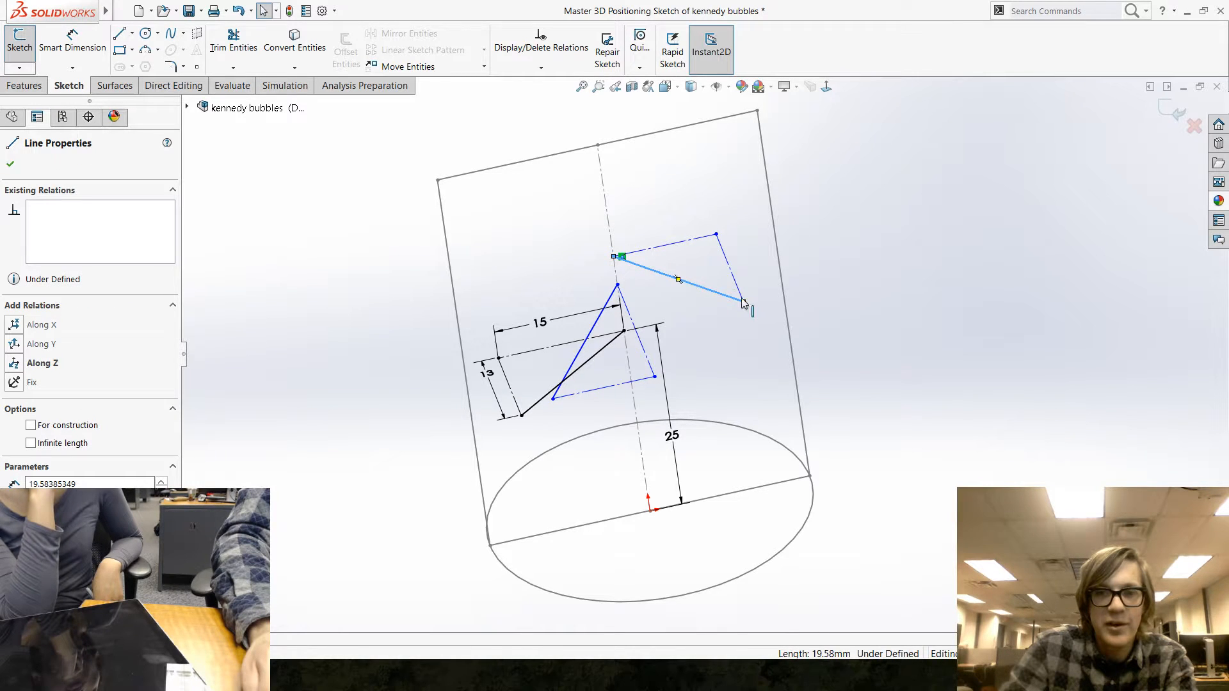
pyautogui.moveTo(621, 256); pyautogui.dragTo(540, 329)
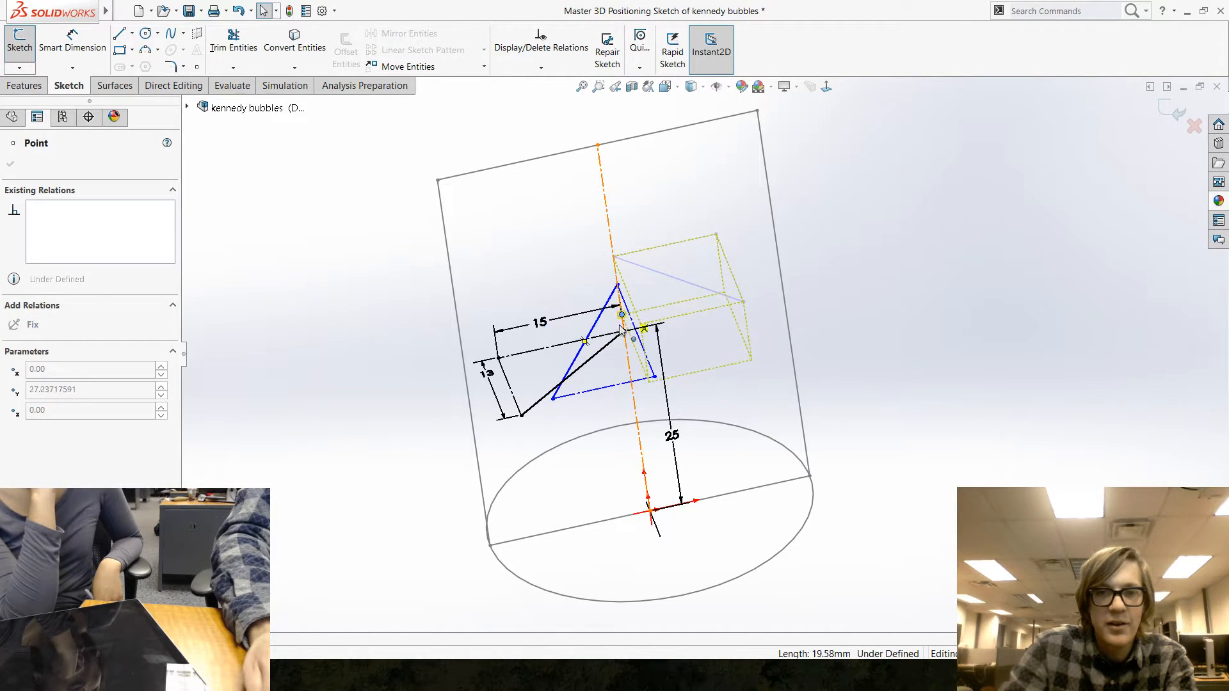
pyautogui.moveTo(701, 329); pyautogui.dragTo(702, 332)
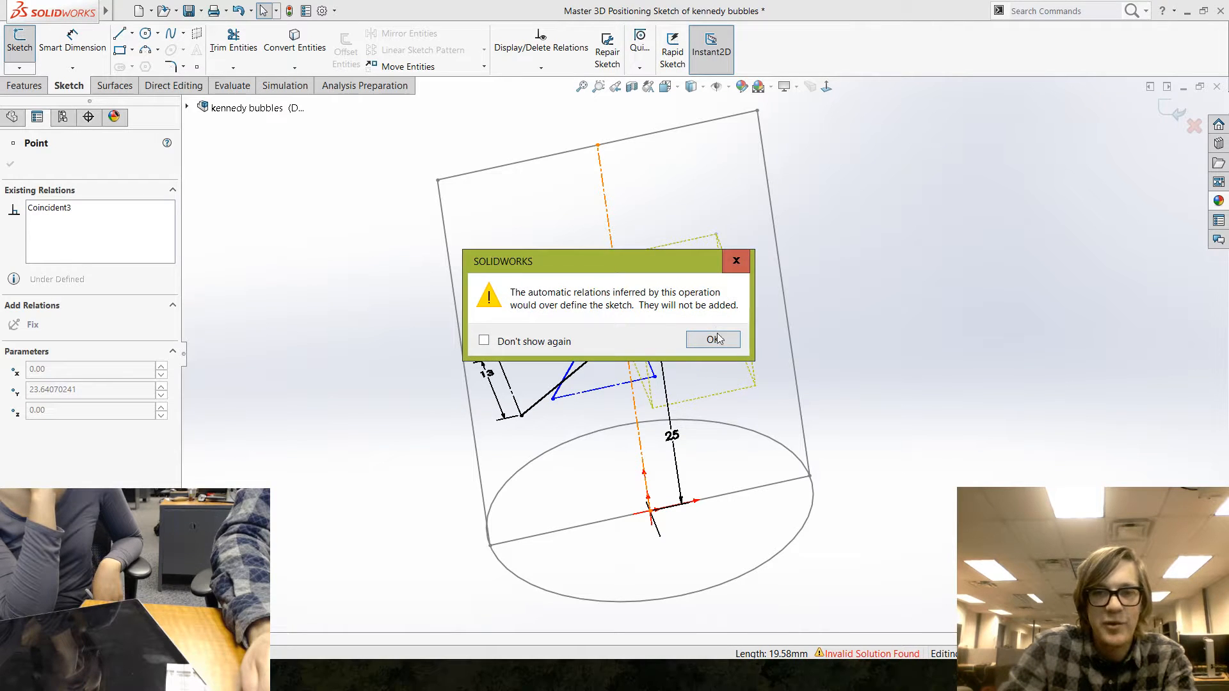
pyautogui.click(714, 339)
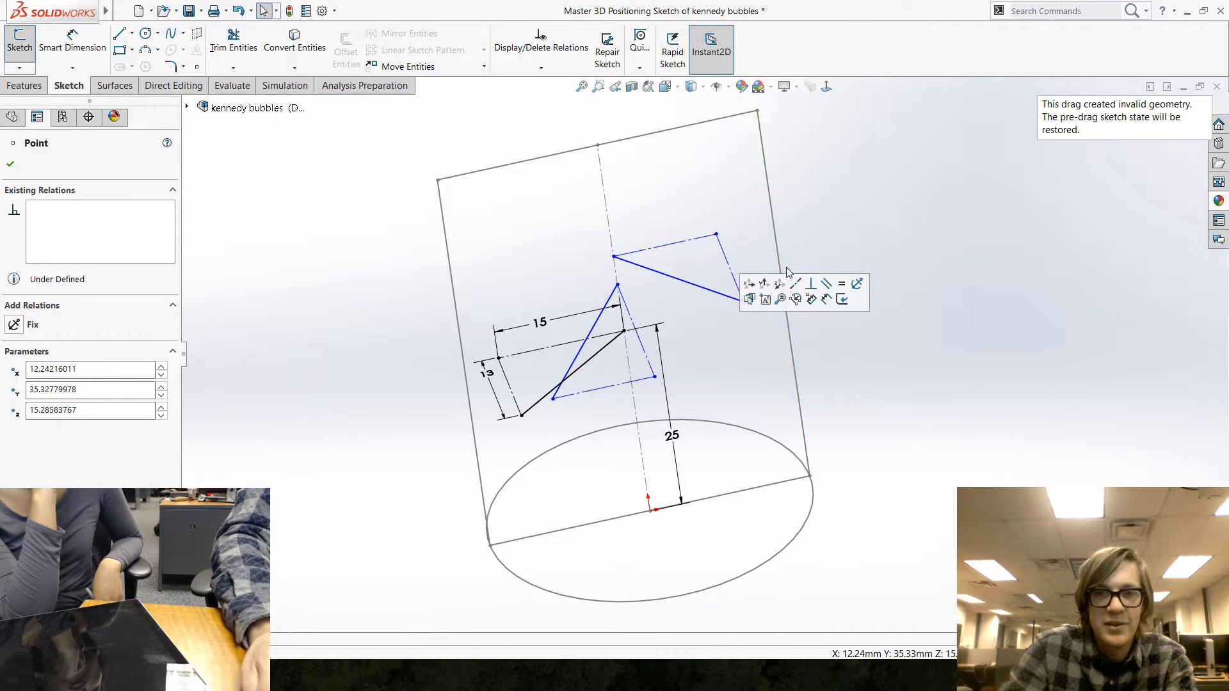
# Step: Exit the master 3D positioning sketch, keeping the three triangles
pyautogui.click(738, 227)
pyautogui.moveTo(682, 354); pyautogui.dragTo(799, 327, button='middle')
pyautogui.moveTo(789, 283)
pyautogui.mouseDown()
pyautogui.moveTo(774, 313)
pyautogui.moveTo(796, 309)
pyautogui.moveTo(792, 299)
pyautogui.mouseUp()
pyautogui.click(920, 423)
pyautogui.moveTo(915, 421)
pyautogui.mouseDown(button='middle')
pyautogui.moveTo(781, 407)
pyautogui.moveTo(996, 157)
pyautogui.mouseUp(button='middle')
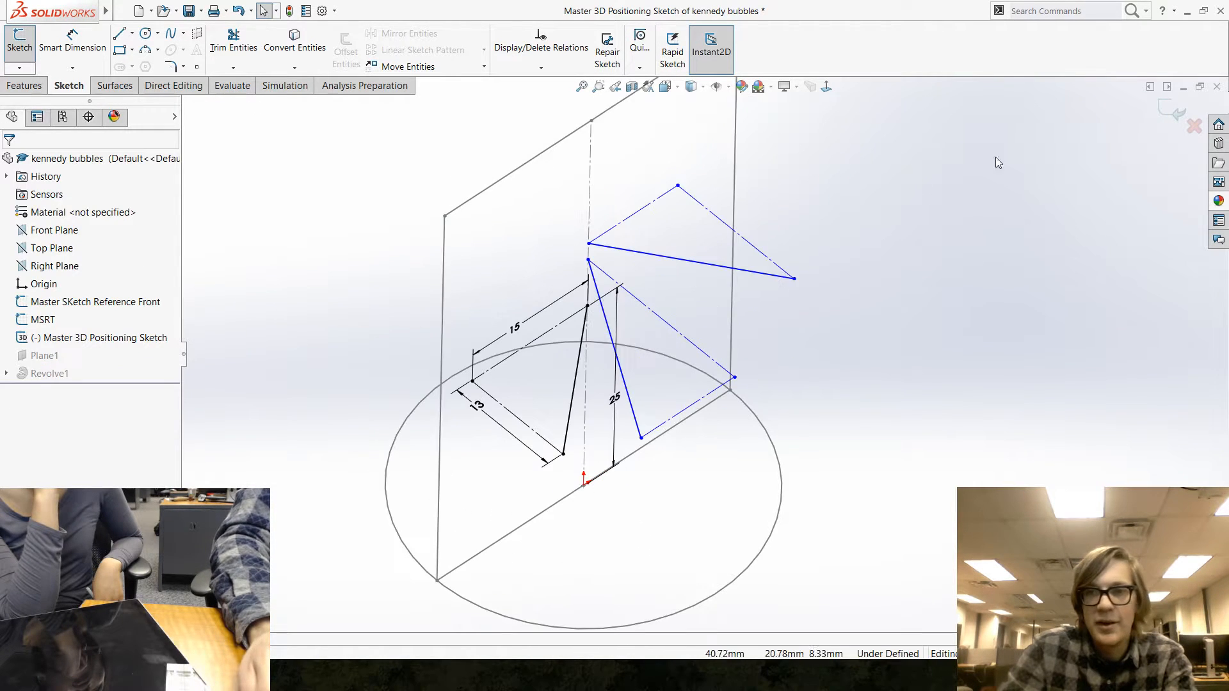
pyautogui.click(1179, 114)
# Step: Create a reference plane from the middle triangle's solid line and its outer endpoint
pyautogui.moveTo(789, 377)
pyautogui.mouseDown(button='middle')
pyautogui.moveTo(853, 332)
pyautogui.moveTo(370, 261)
pyautogui.mouseUp(button='middle')
pyautogui.click(630, 50)
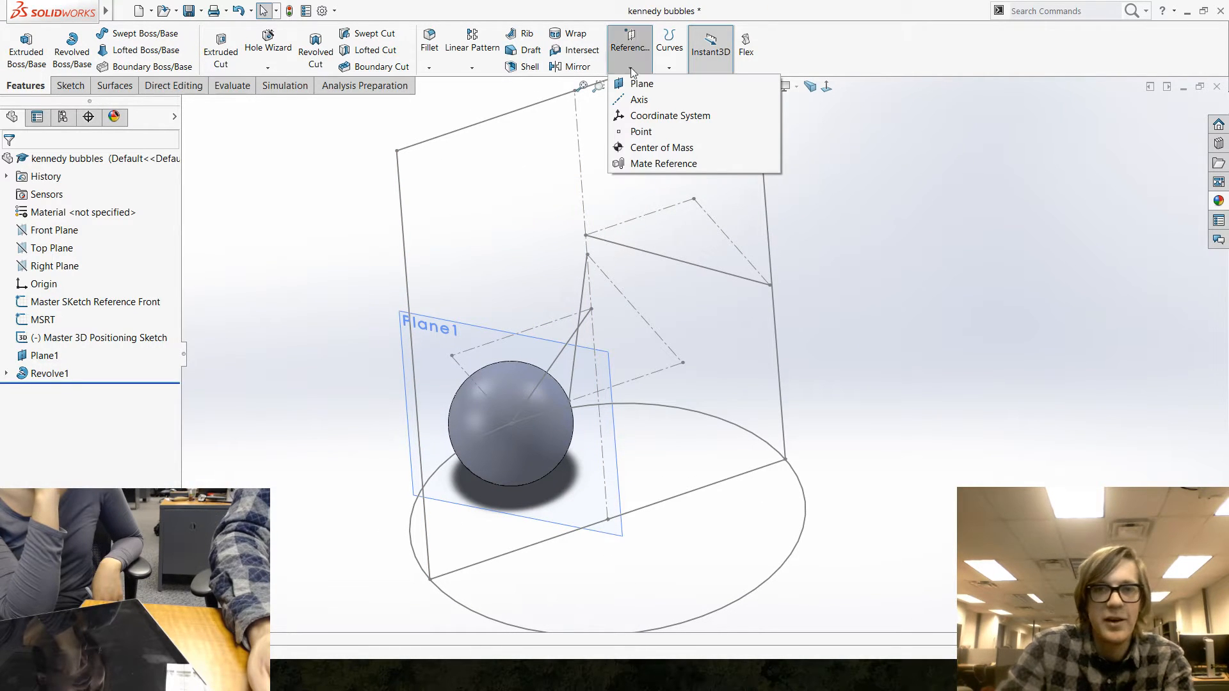
pyautogui.click(637, 82)
pyautogui.click(571, 378)
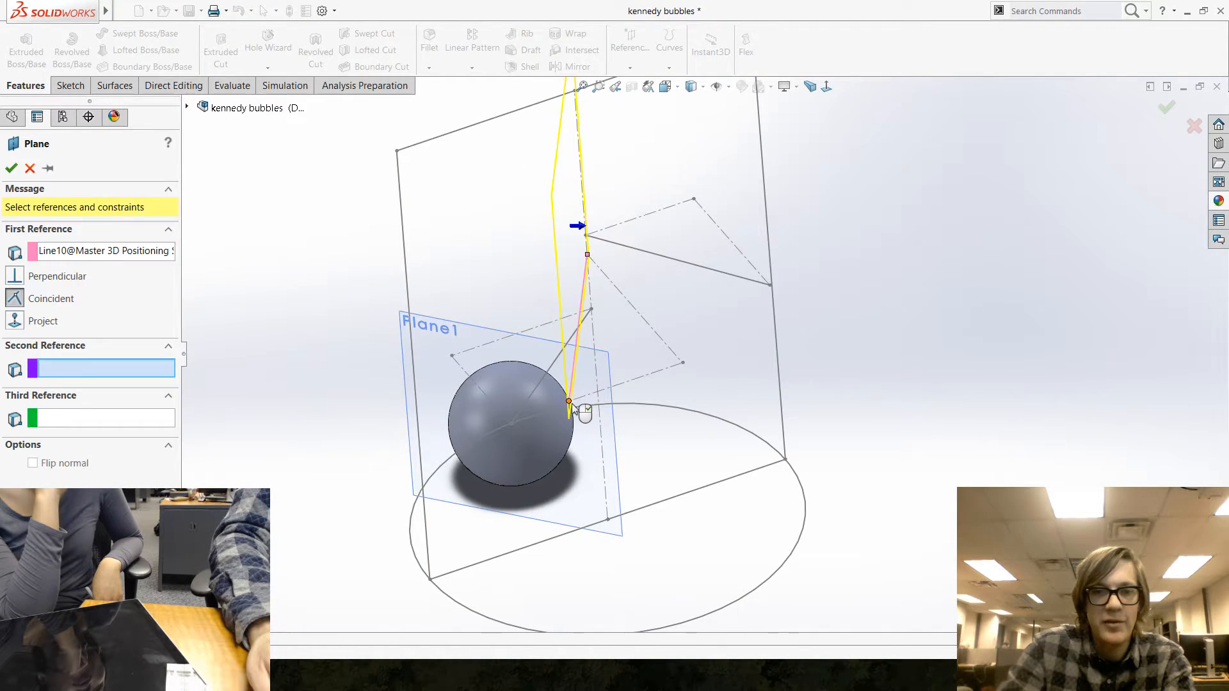
pyautogui.click(569, 403)
pyautogui.rightClick(569, 405)
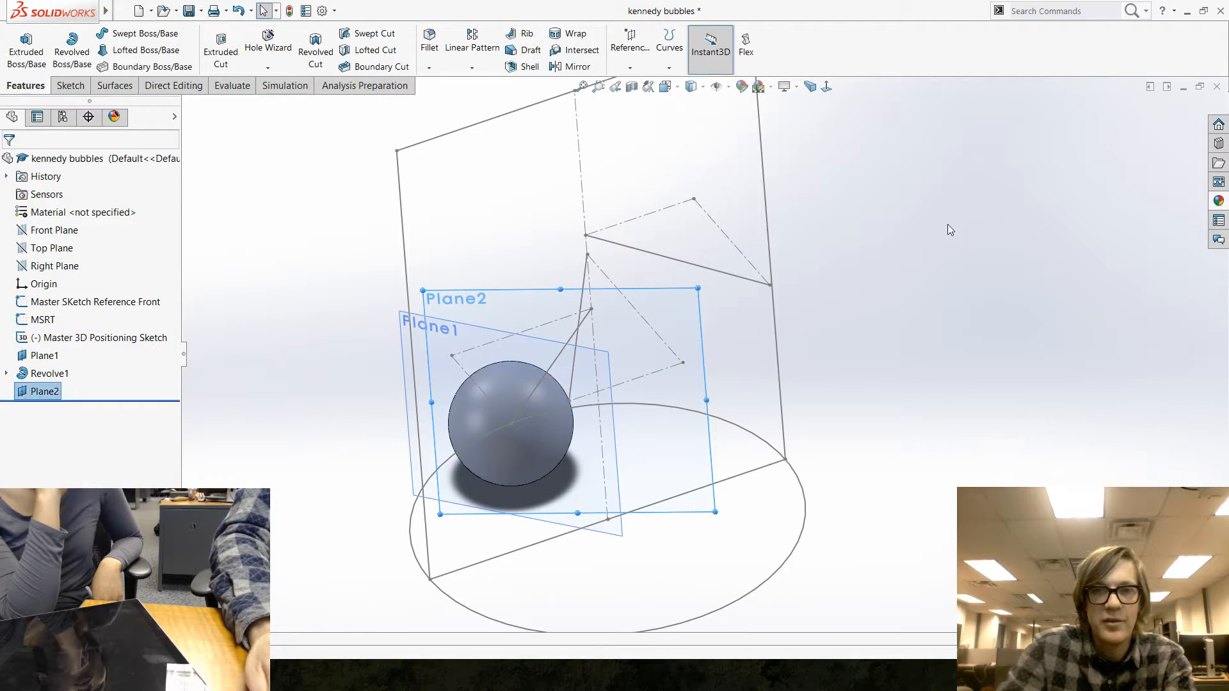
# Step: Create a reference plane from the upper triangle's solid line and its outer endpoint
pyautogui.click(624, 32)
pyautogui.click(641, 84)
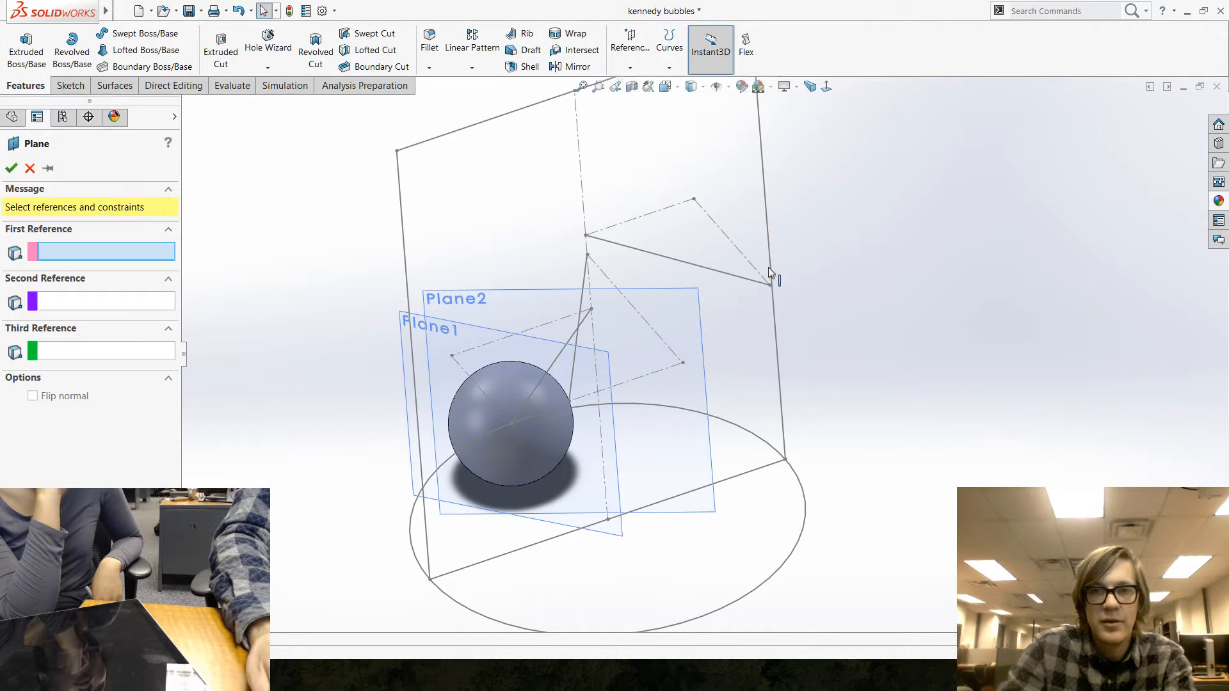
pyautogui.click(738, 279)
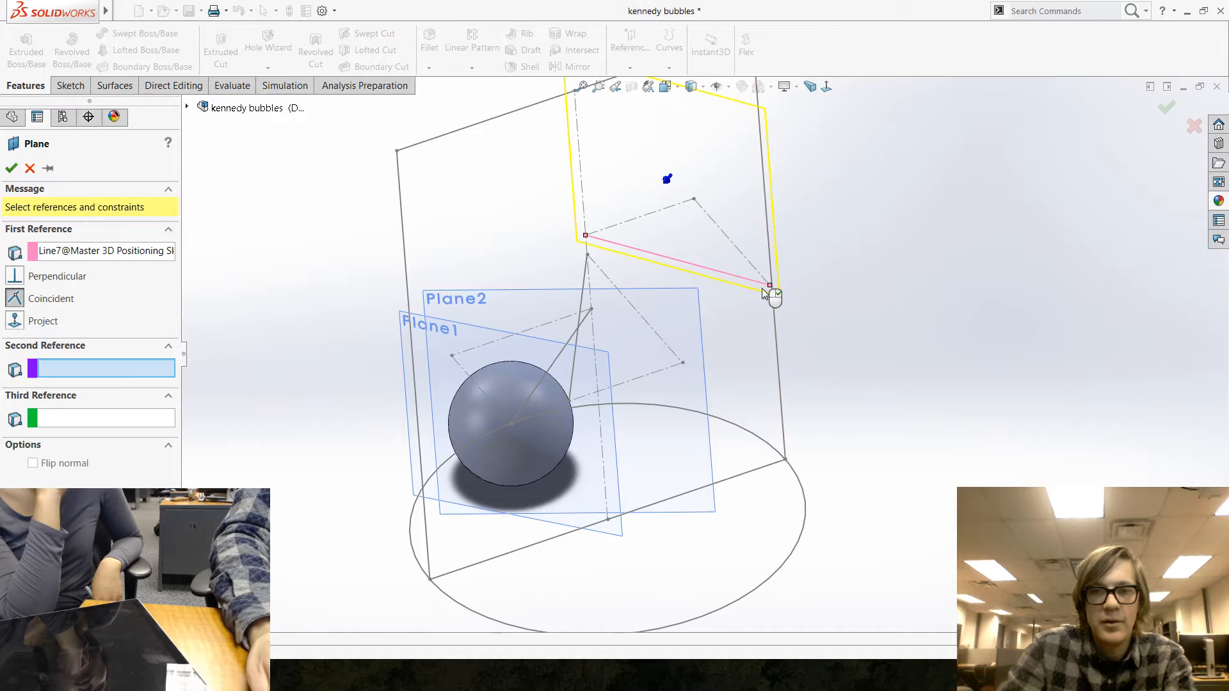
pyautogui.click(771, 286)
pyautogui.rightClick(771, 286)
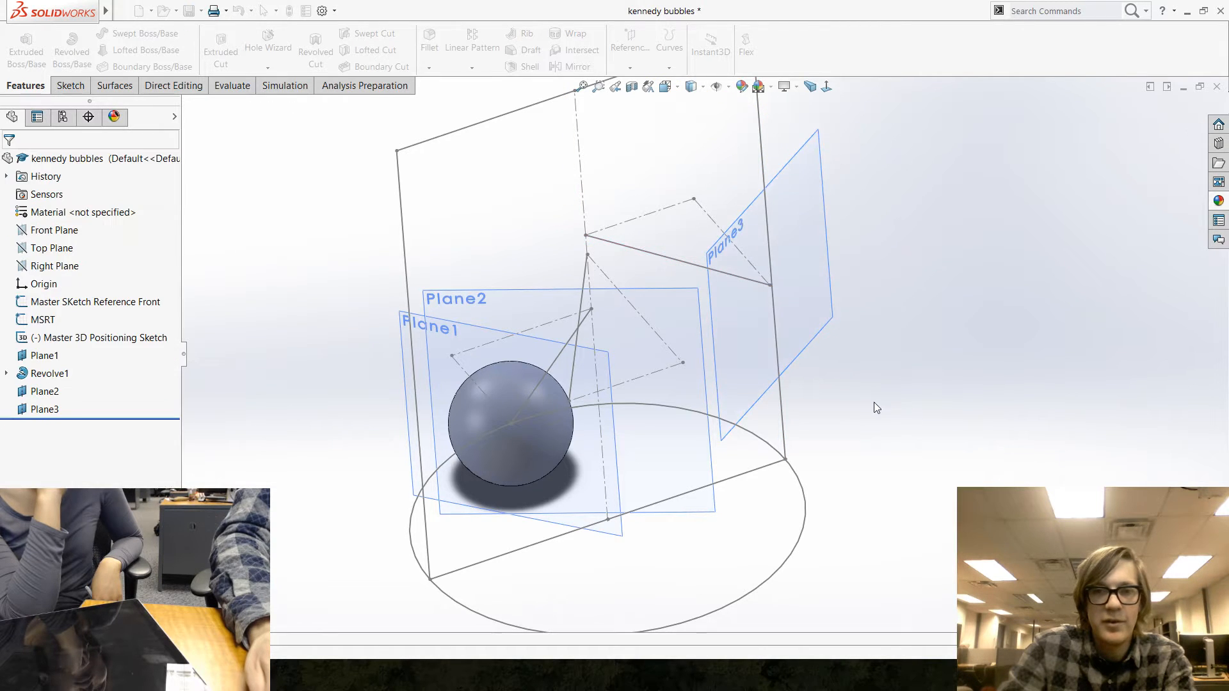
# Step: Start a sketch on the middle triangle's reference plane and draw a circle of about 10 mm radius centred on the triangle's outer endpoint
pyautogui.moveTo(872, 406); pyautogui.dragTo(778, 343, button='middle')
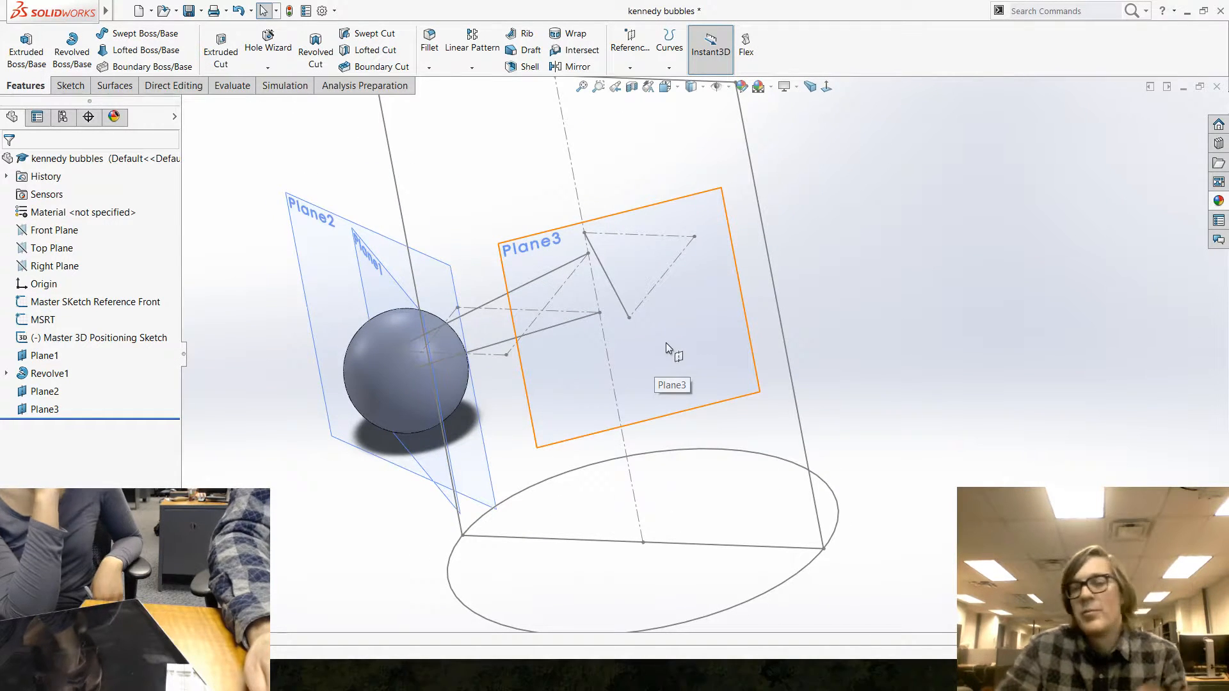
pyautogui.moveTo(666, 343); pyautogui.dragTo(578, 382, button='middle')
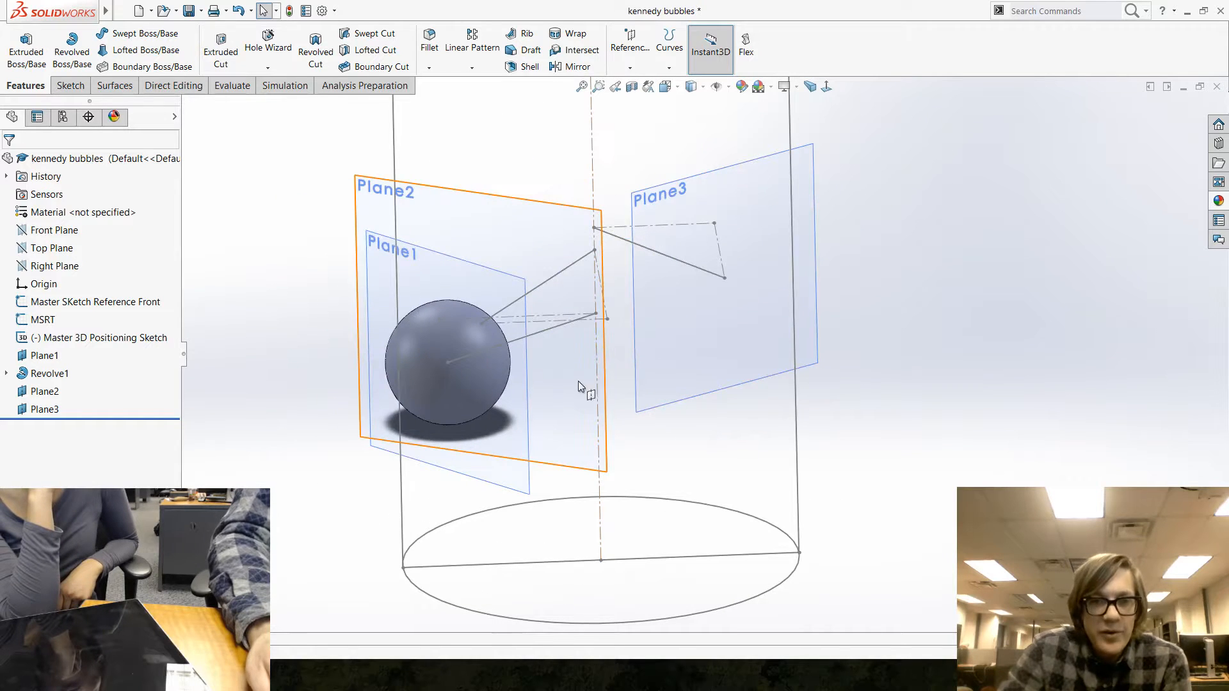
pyautogui.click(578, 376)
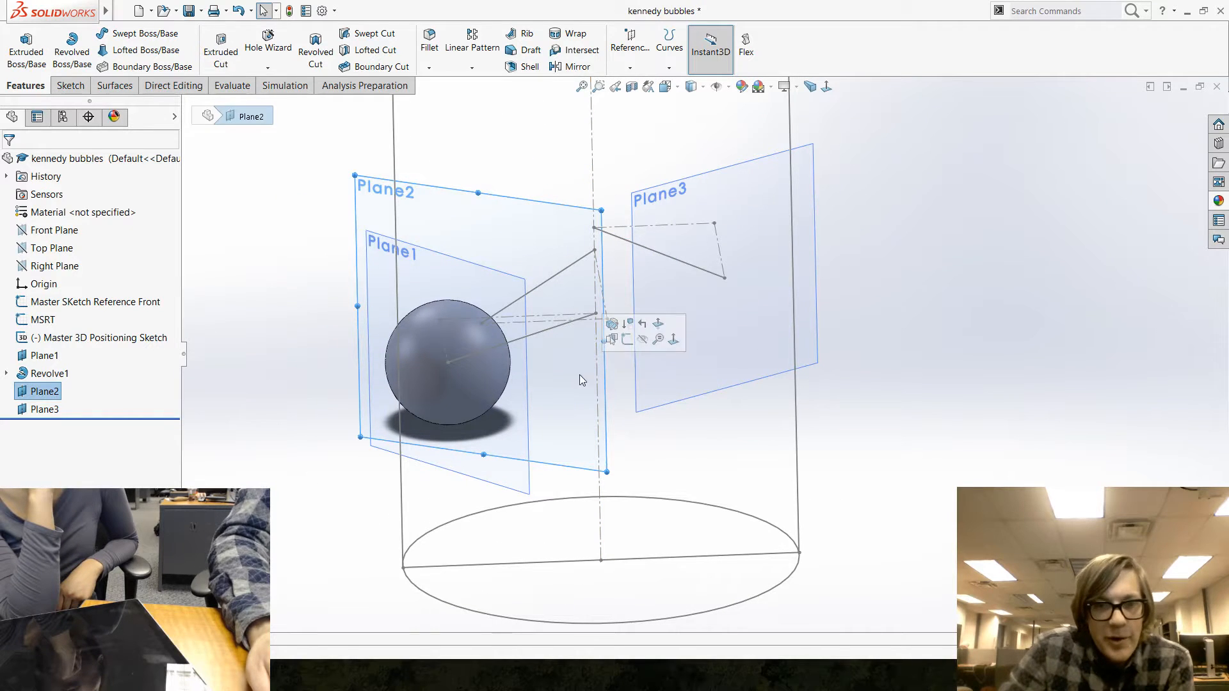
pyautogui.click(625, 339)
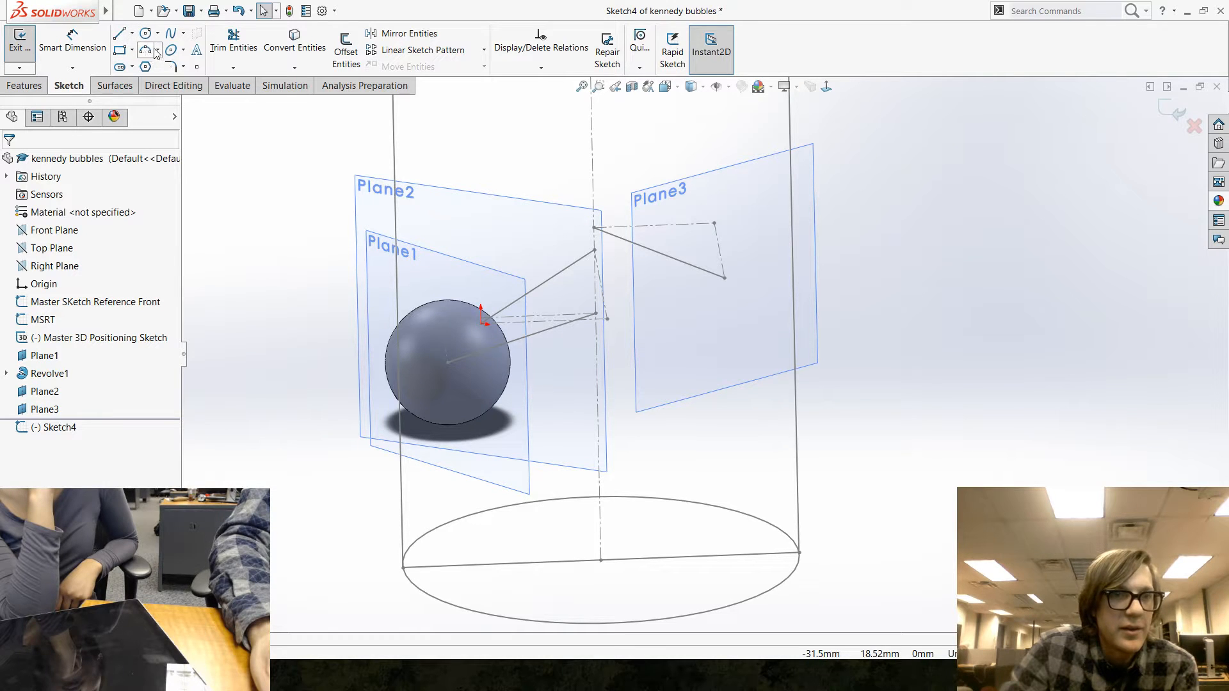
pyautogui.click(146, 32)
pyautogui.scroll(-3, 432, 323)
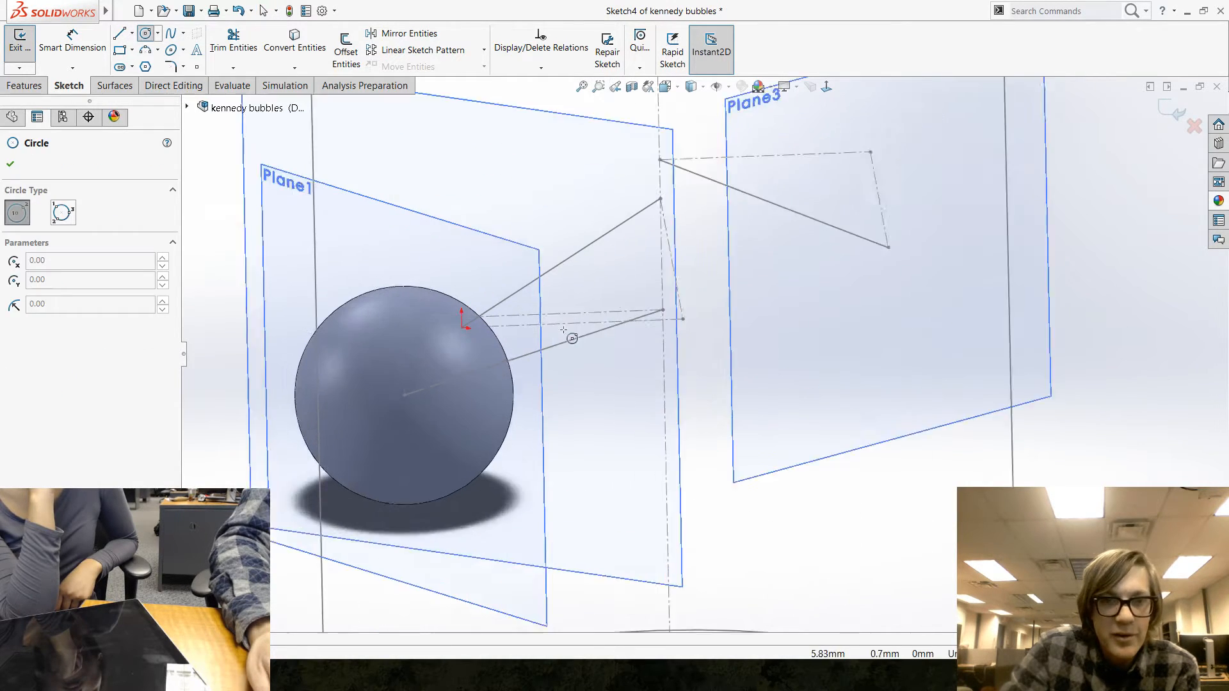
pyautogui.click(451, 325)
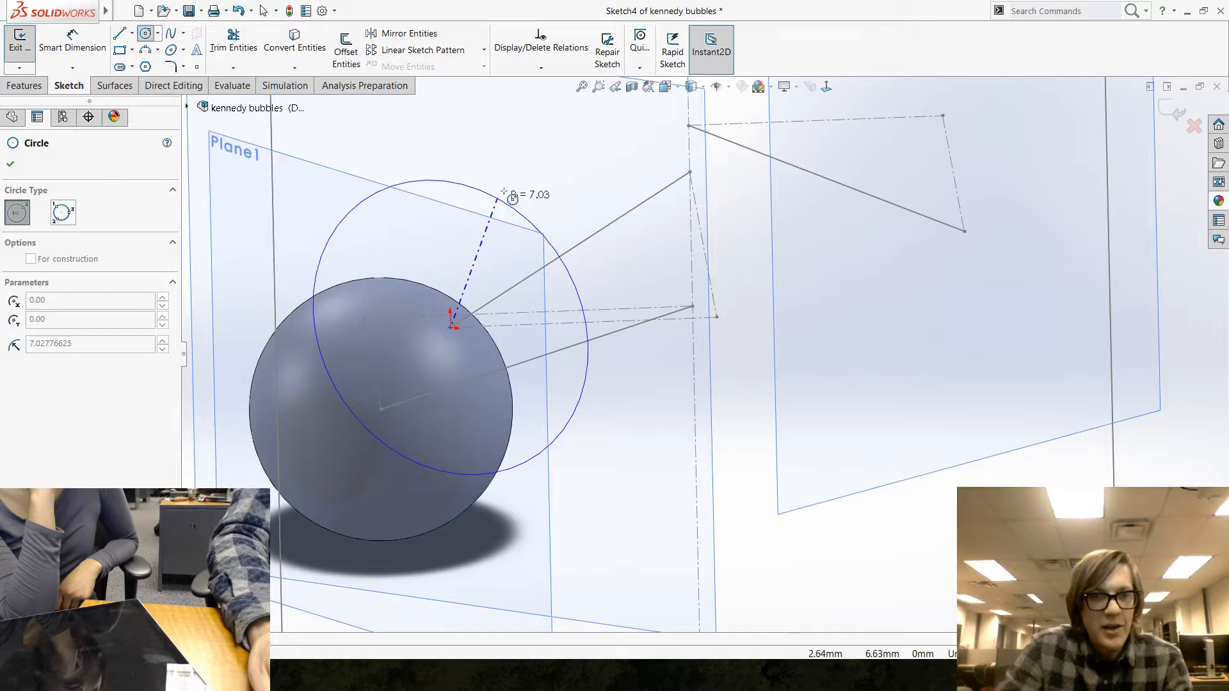
pyautogui.click(532, 154)
pyautogui.press('Escape')
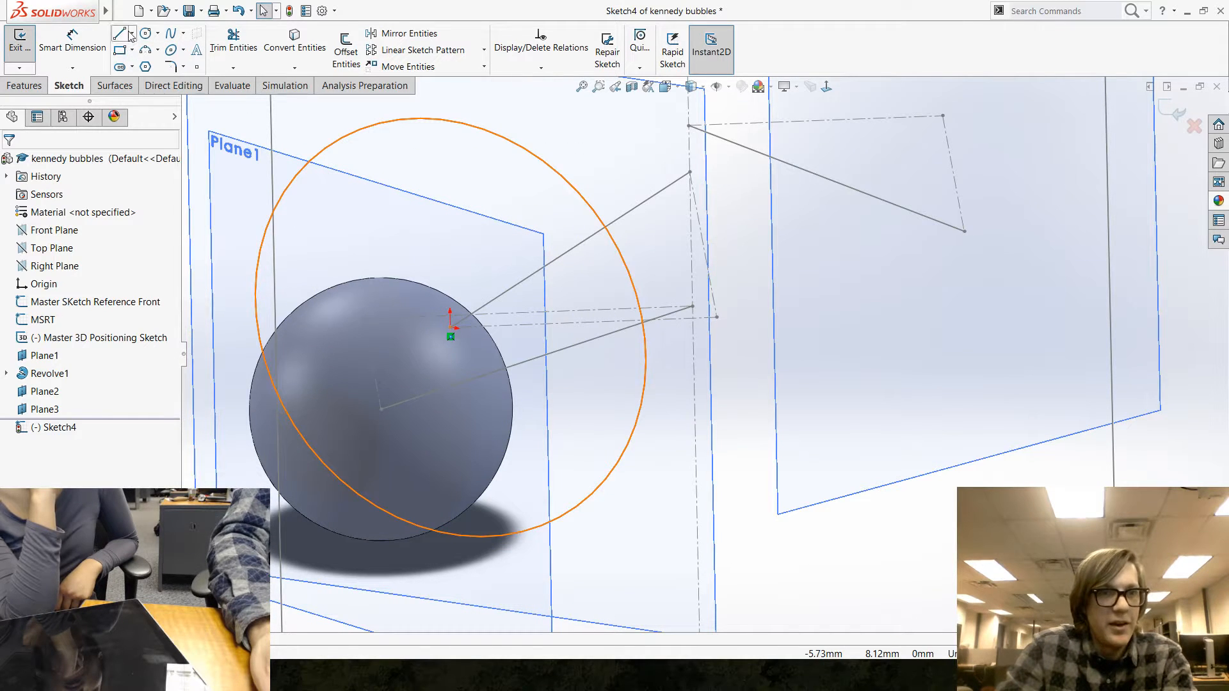
# Step: Draw a line through the circle's centre and trim the circle's lower half and the line's overhanging ends to leave a closed semicircle
pyautogui.click(120, 34)
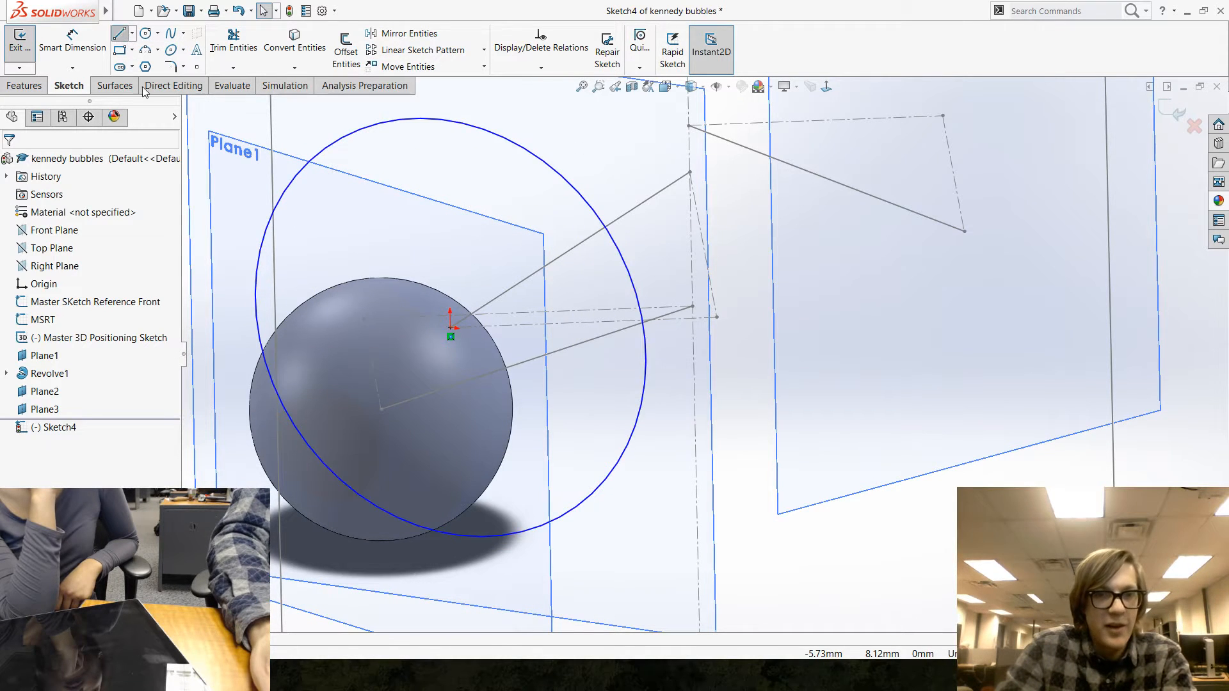
pyautogui.click(245, 297)
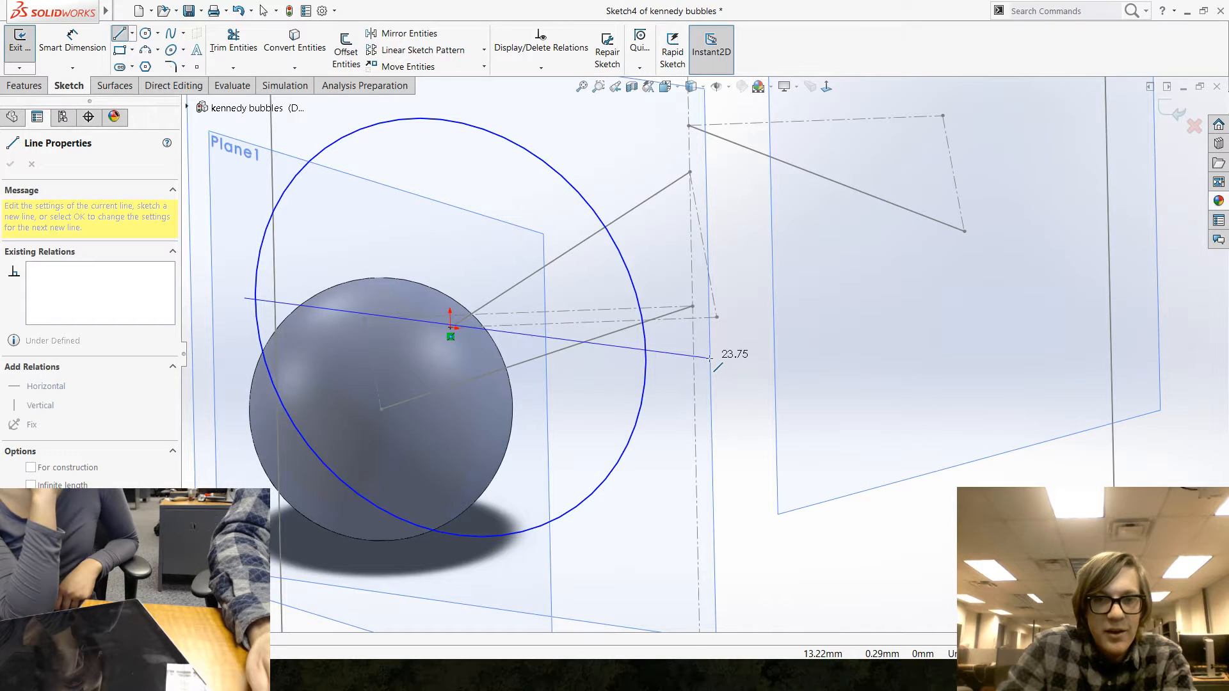
pyautogui.click(704, 363)
pyautogui.press('Escape')
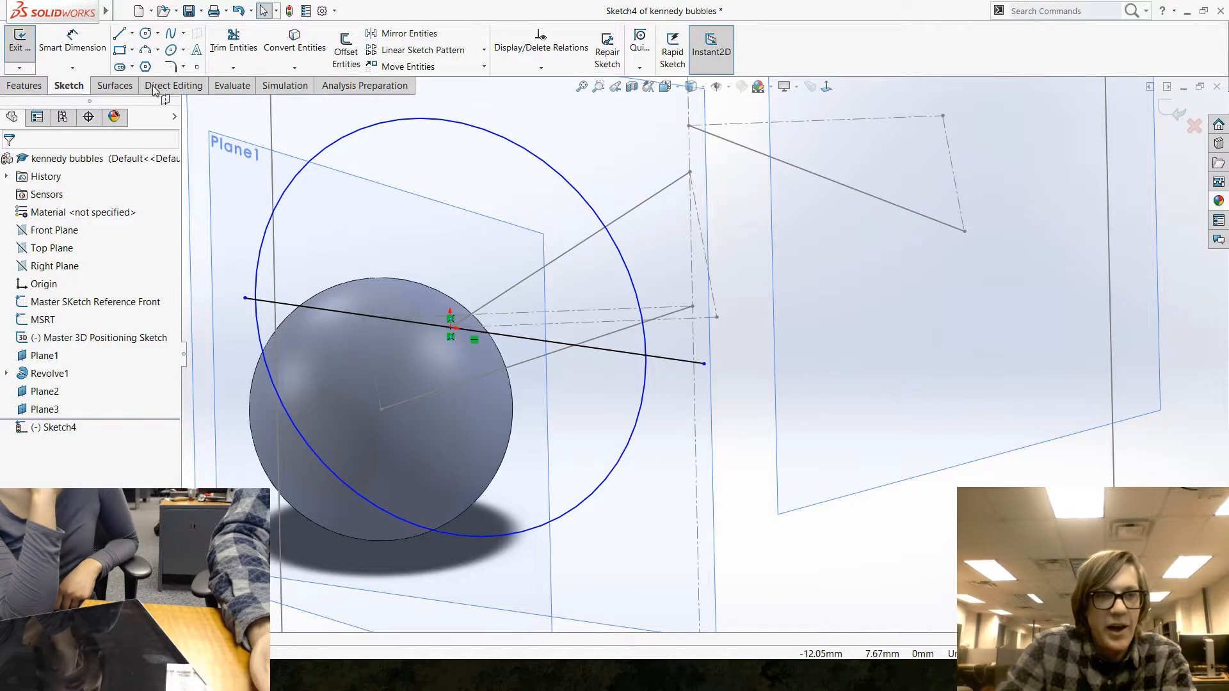
pyautogui.click(233, 40)
pyautogui.moveTo(284, 363); pyautogui.dragTo(666, 433)
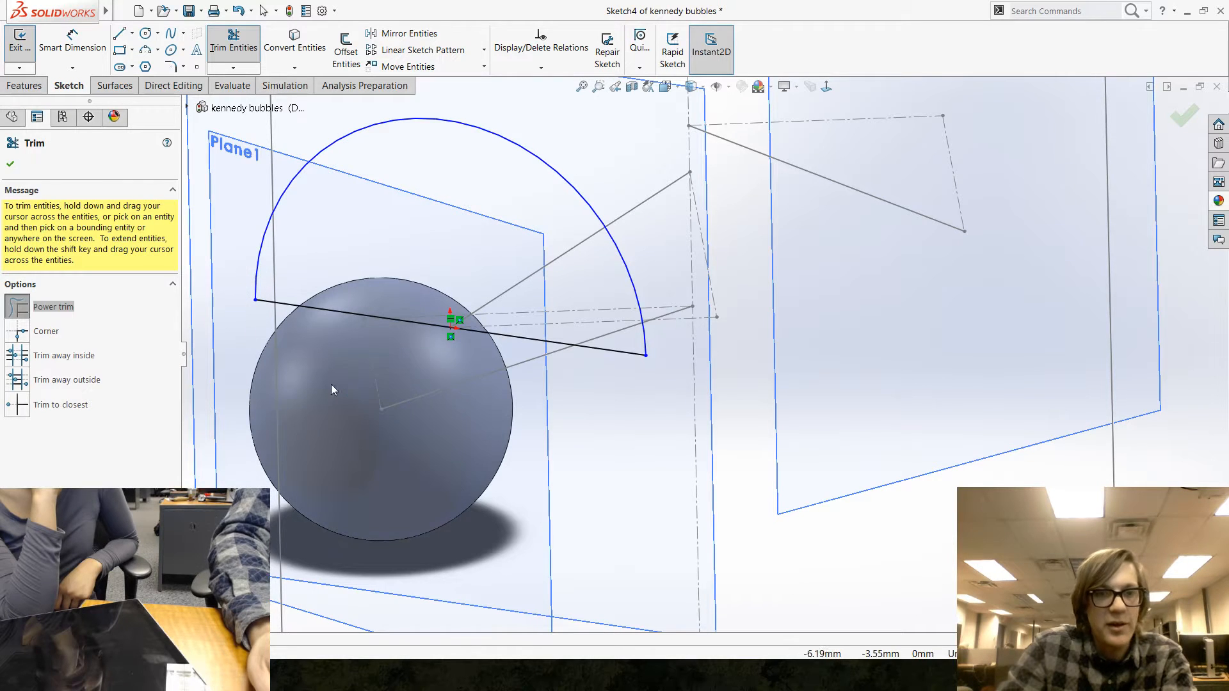
pyautogui.press('Escape')
# Step: Dimension the semicircle's radius as 10 mm and exit the sketch
pyautogui.click(72, 40)
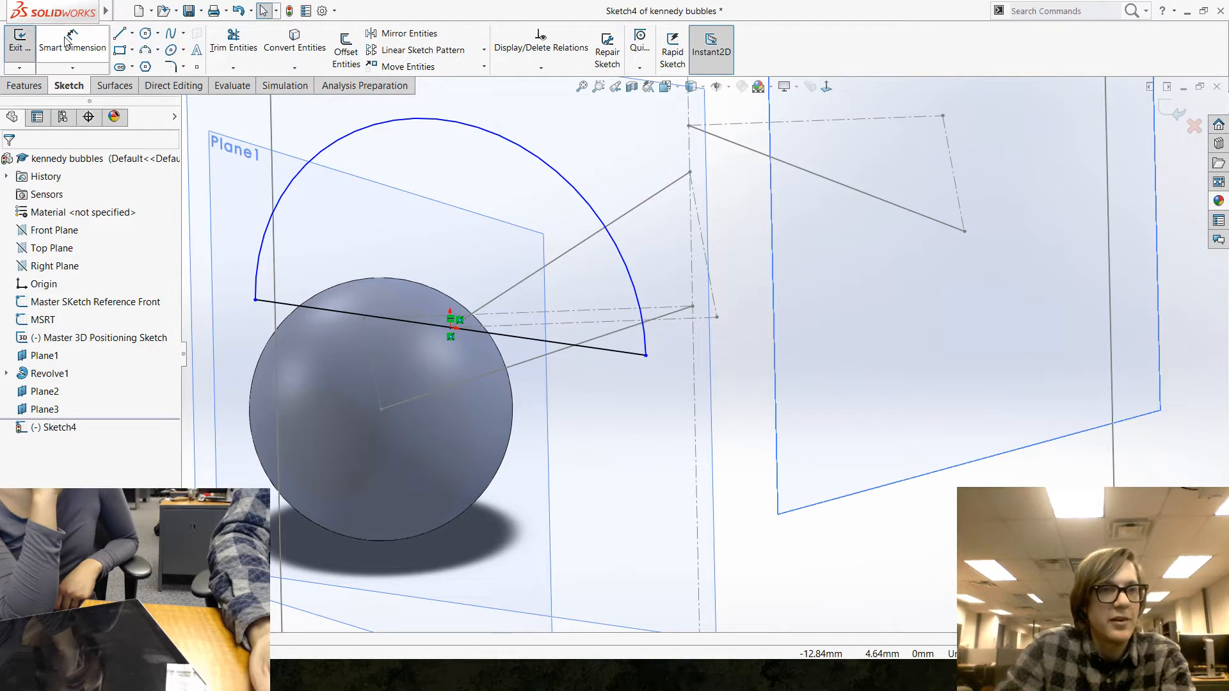
pyautogui.click(567, 182)
pyautogui.click(594, 155)
pyautogui.press('Return')
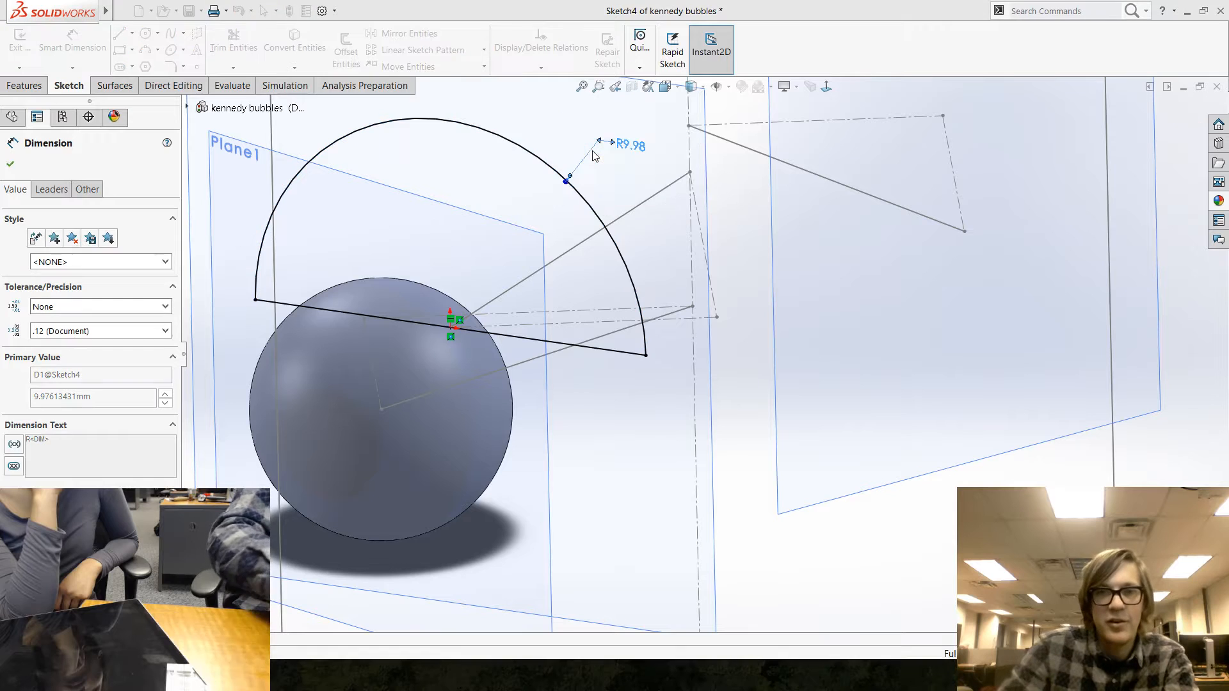
pyautogui.press('Escape')
pyautogui.press('f')
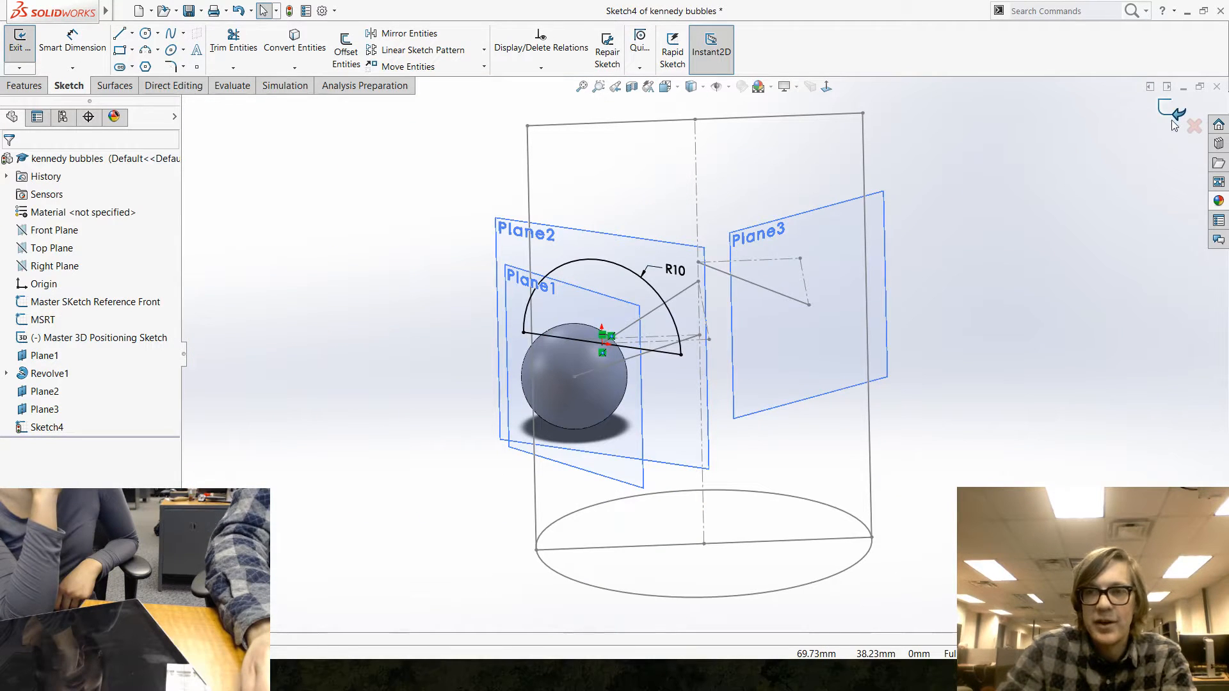
pyautogui.click(1173, 117)
# Step: Revolve the semicircle 360 degrees about its straight edge into a sphere, without merging it with the existing body
pyautogui.moveTo(858, 205)
pyautogui.mouseDown(button='middle')
pyautogui.moveTo(818, 265)
pyautogui.moveTo(787, 282)
pyautogui.mouseUp(button='middle')
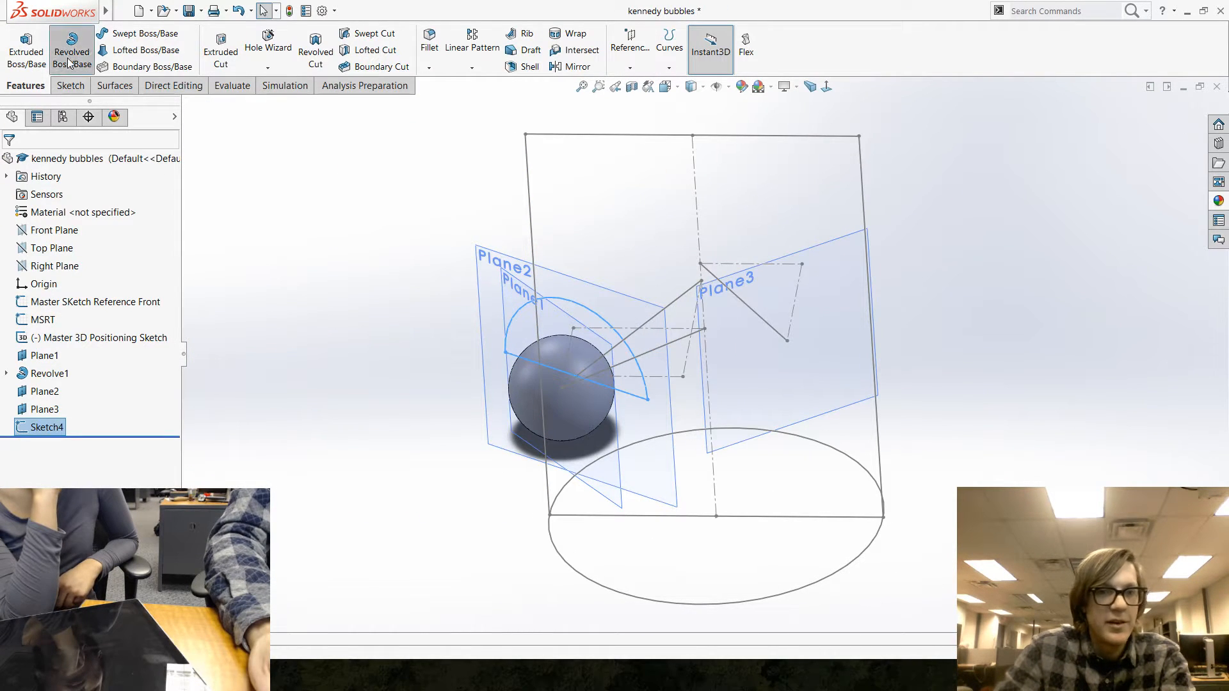
pyautogui.click(70, 62)
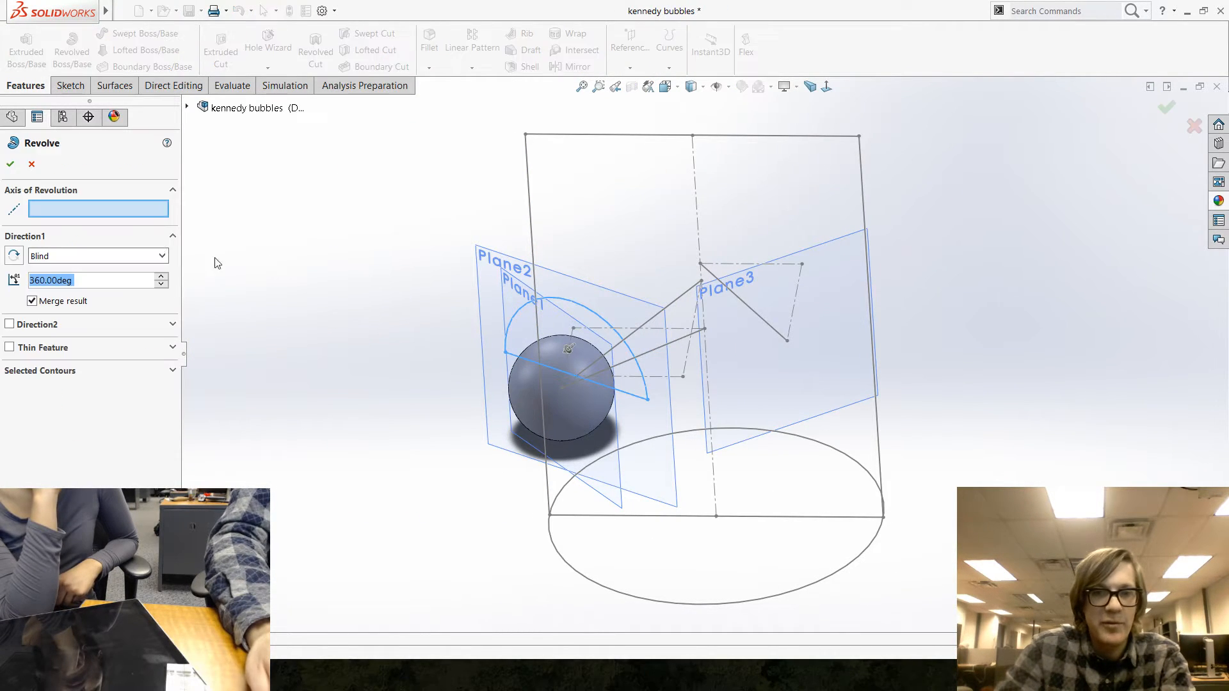
pyautogui.click(634, 400)
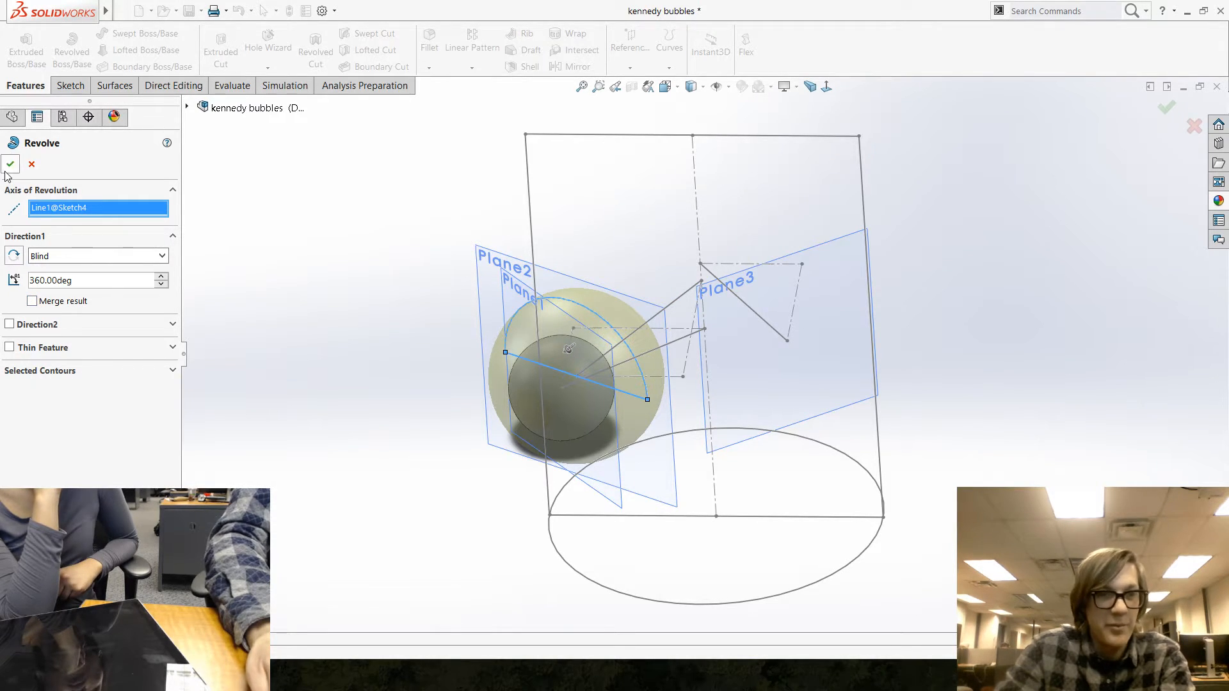
pyautogui.press('Return')
# Step: Edit the master 3D positioning sketch, dimension the middle triangle's solid line to 15 mm, and exit the sketch
pyautogui.moveTo(359, 469)
pyautogui.mouseDown(button='middle')
pyautogui.moveTo(496, 318)
pyautogui.moveTo(581, 414)
pyautogui.moveTo(570, 411)
pyautogui.moveTo(543, 530)
pyautogui.moveTo(693, 375)
pyautogui.mouseUp(button='middle')
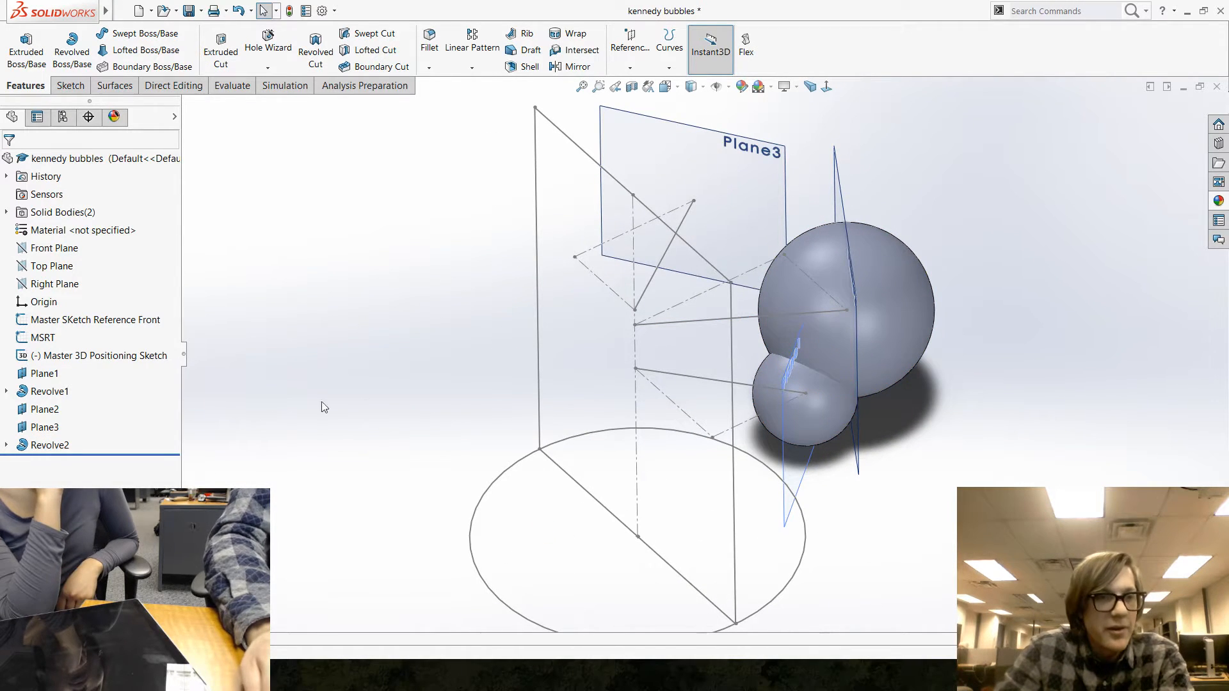
pyautogui.click(83, 356)
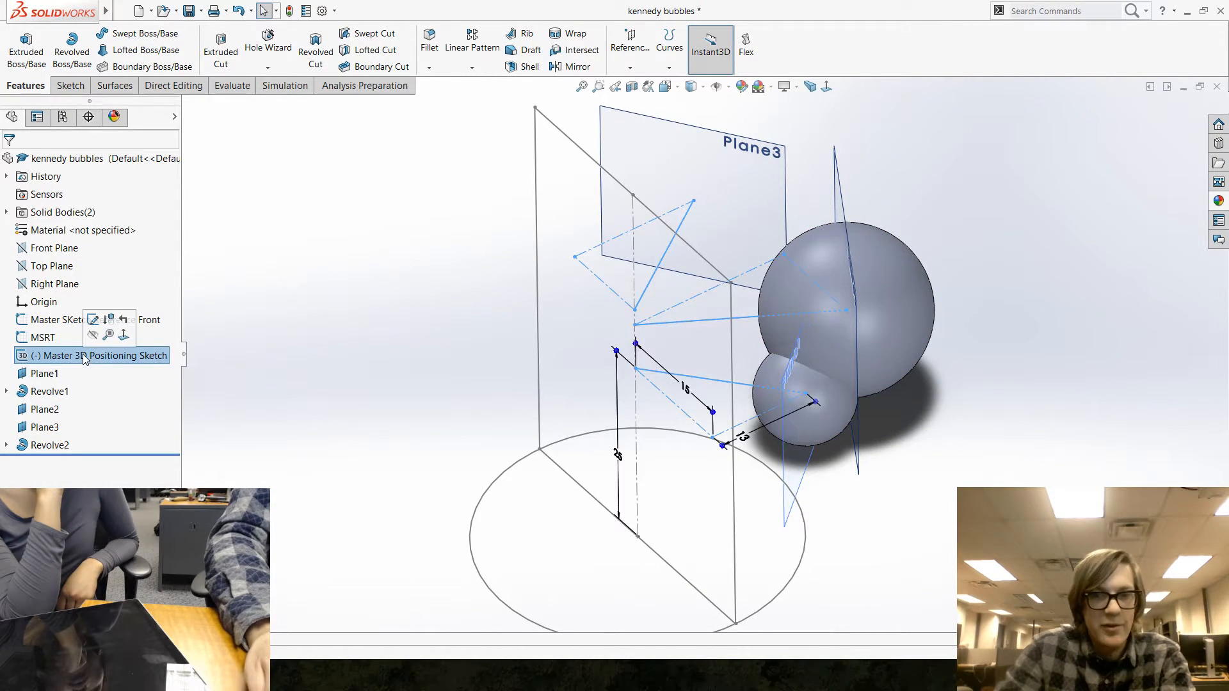
pyautogui.click(93, 320)
pyautogui.click(75, 48)
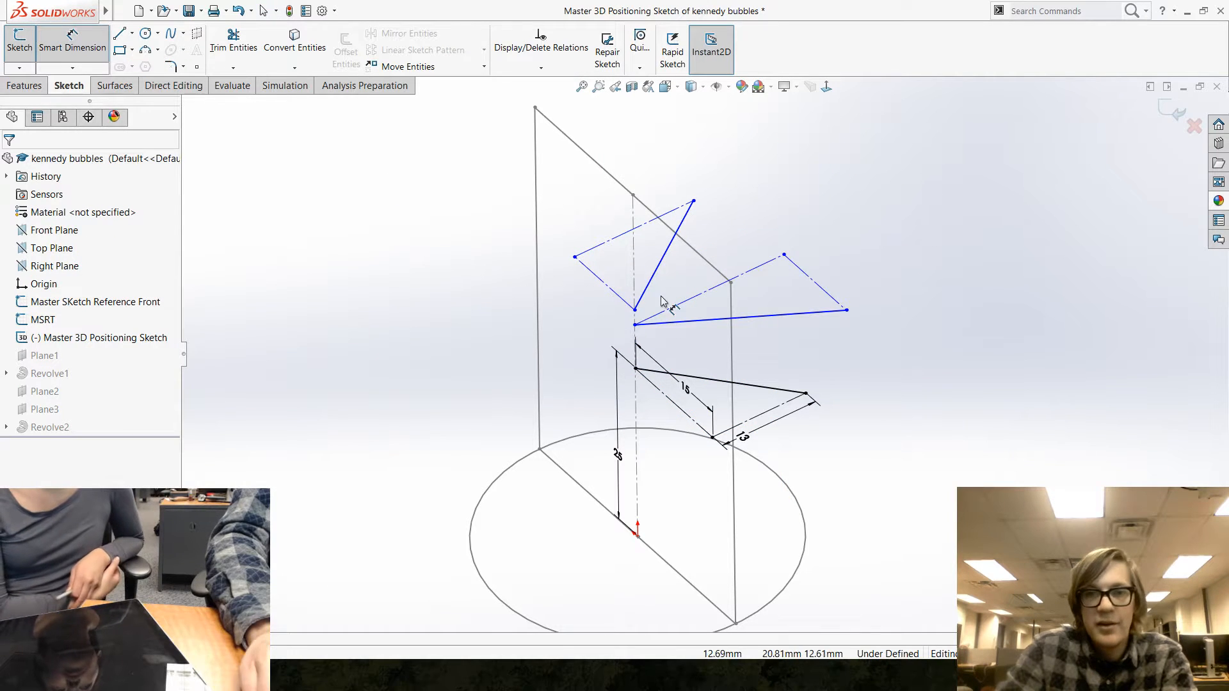
pyautogui.click(693, 328)
pyautogui.click(704, 336)
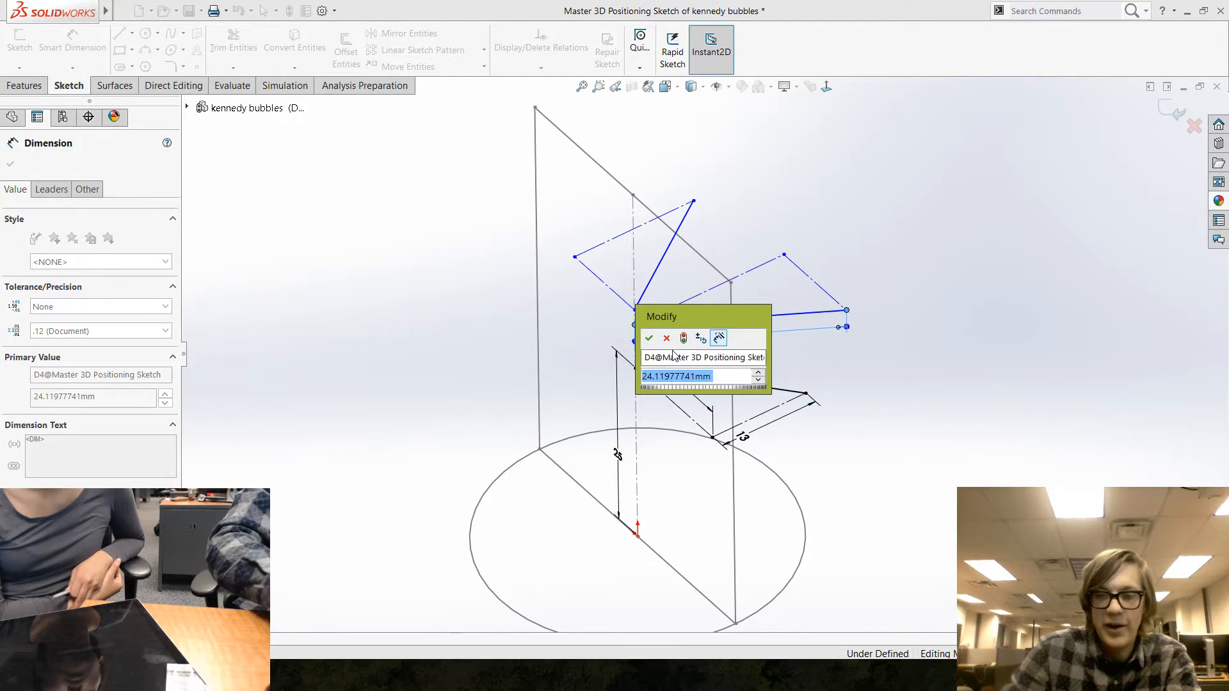
pyautogui.write('15')
pyautogui.press('Return')
pyautogui.press('Escape')
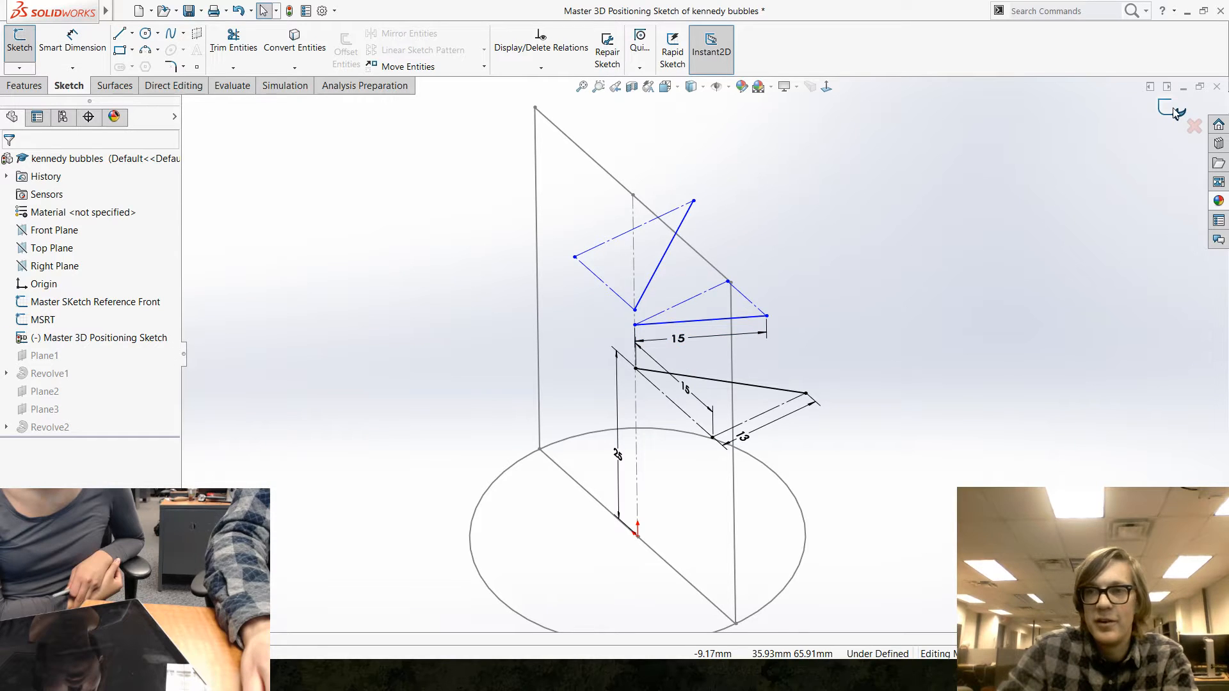
pyautogui.click(1175, 113)
# Step: Examine the two overlapping spheres and the remaining reference plane against the votive's outline from several angles
pyautogui.moveTo(966, 439)
pyautogui.mouseDown(button='middle')
pyautogui.moveTo(883, 326)
pyautogui.moveTo(799, 303)
pyautogui.moveTo(935, 304)
pyautogui.moveTo(944, 357)
pyautogui.moveTo(847, 335)
pyautogui.moveTo(989, 337)
pyautogui.mouseUp(button='middle')
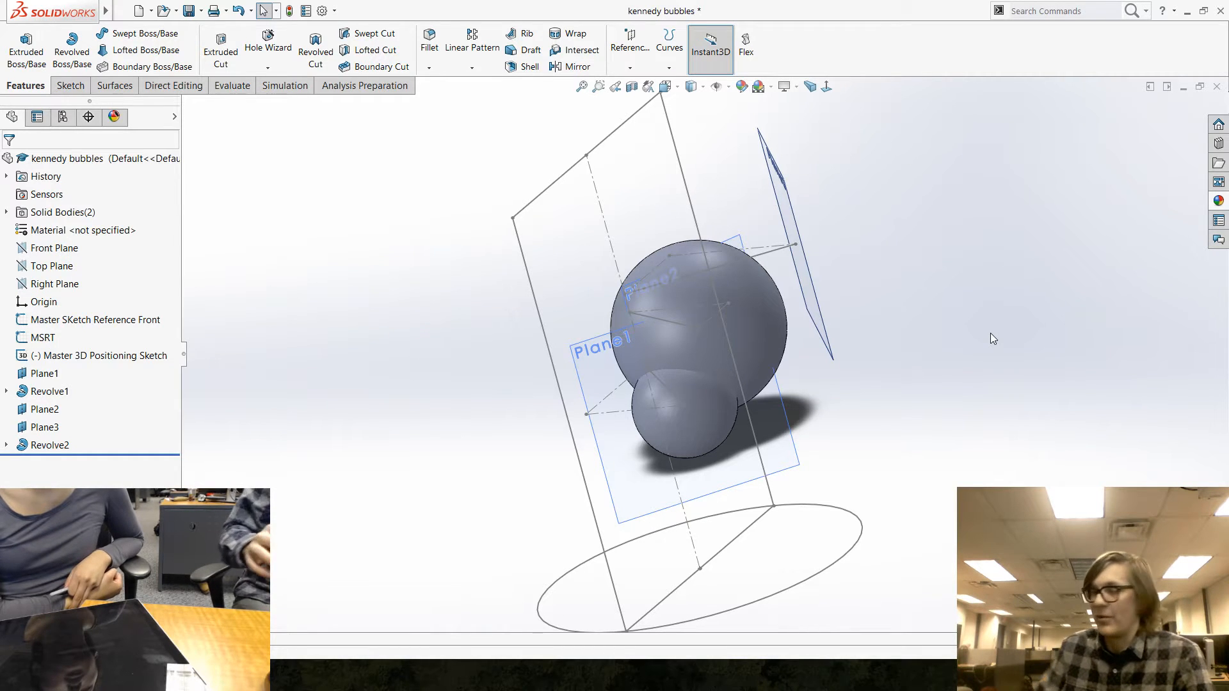
pyautogui.moveTo(412, 448)
pyautogui.mouseDown(button='middle')
pyautogui.moveTo(521, 416)
pyautogui.moveTo(527, 490)
pyautogui.moveTo(586, 443)
pyautogui.moveTo(482, 373)
pyautogui.moveTo(472, 417)
pyautogui.moveTo(387, 467)
pyautogui.moveTo(412, 407)
pyautogui.moveTo(349, 483)
pyautogui.moveTo(373, 474)
pyautogui.moveTo(365, 497)
pyautogui.moveTo(411, 428)
pyautogui.mouseUp(button='middle')
pyautogui.scroll(3, 899, 425)
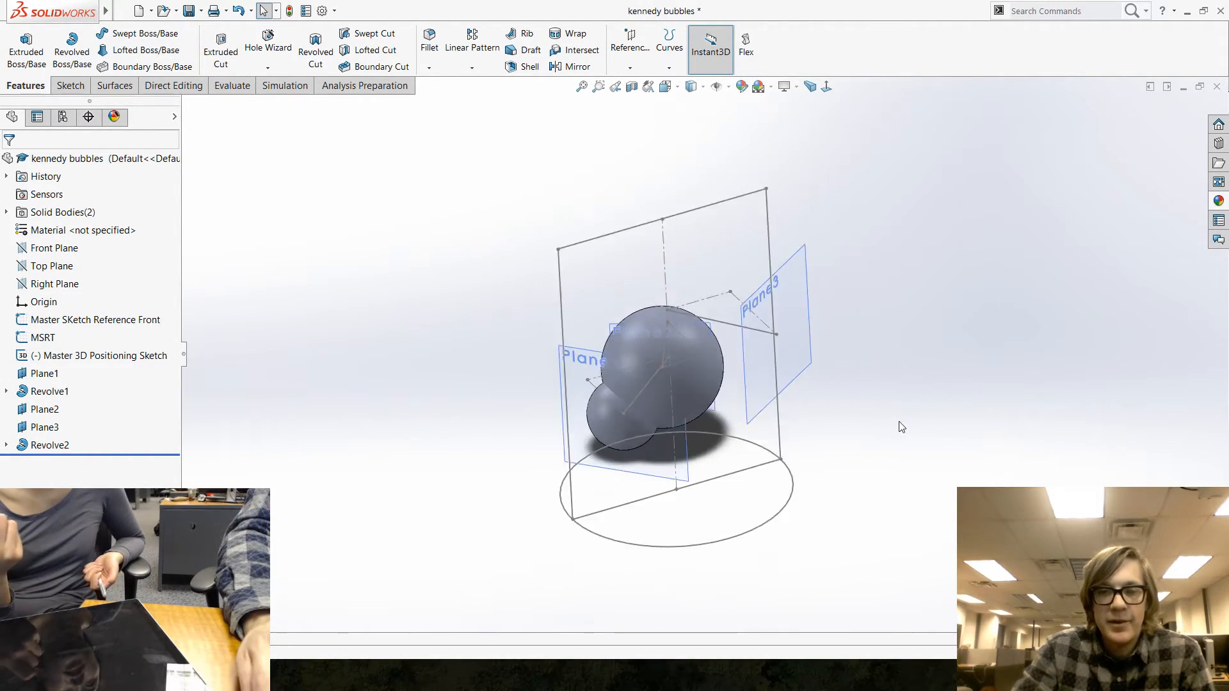
pyautogui.scroll(-2, 941, 411)
pyautogui.moveTo(324, 333)
pyautogui.mouseDown(button='middle')
pyautogui.moveTo(356, 313)
pyautogui.moveTo(335, 329)
pyautogui.mouseUp(button='middle')
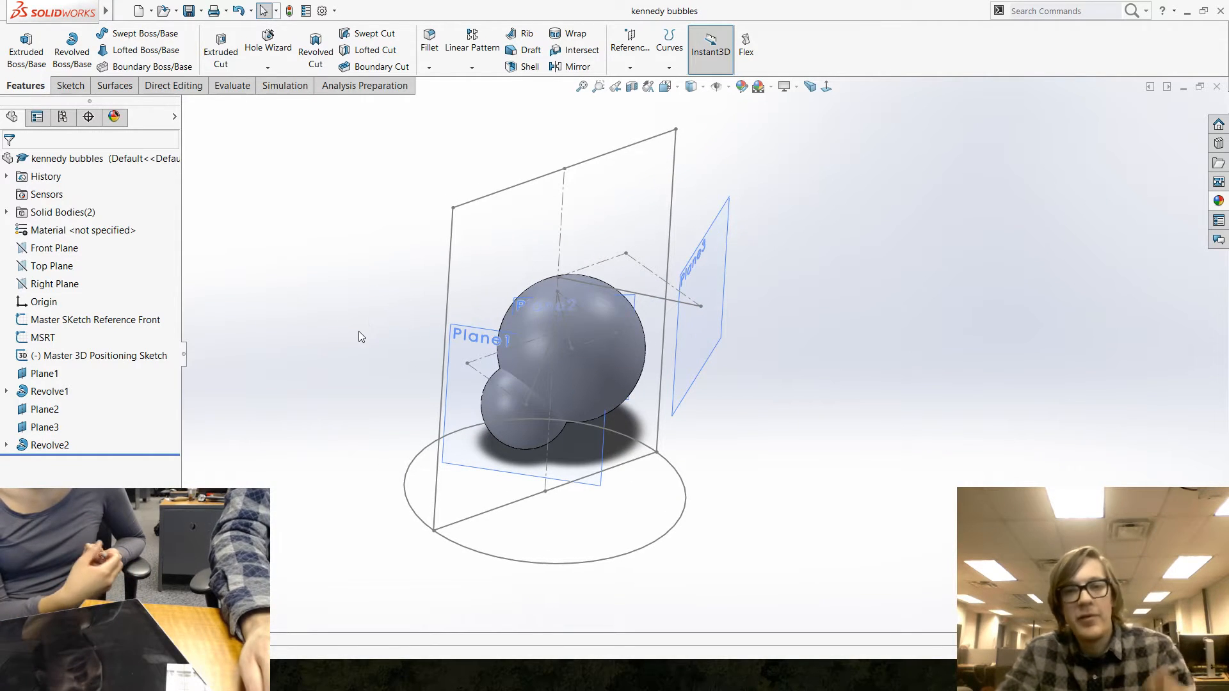
pyautogui.moveTo(367, 368); pyautogui.dragTo(490, 381, button='middle')
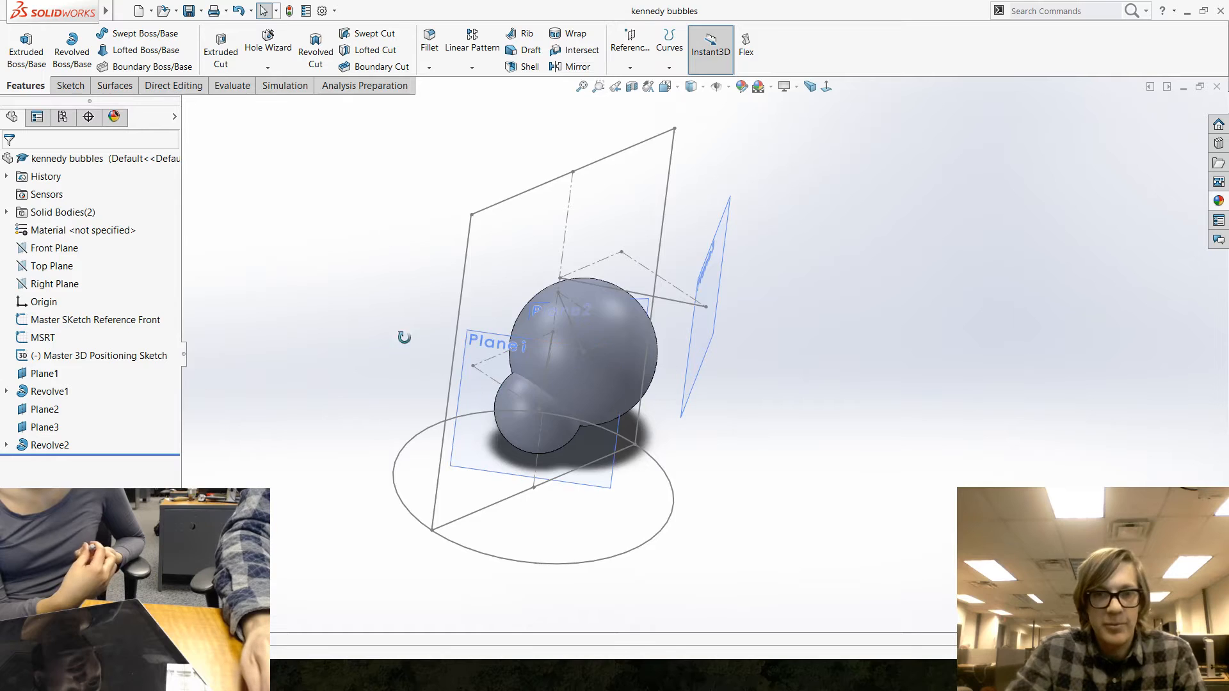
pyautogui.moveTo(404, 337); pyautogui.dragTo(401, 459, button='middle')
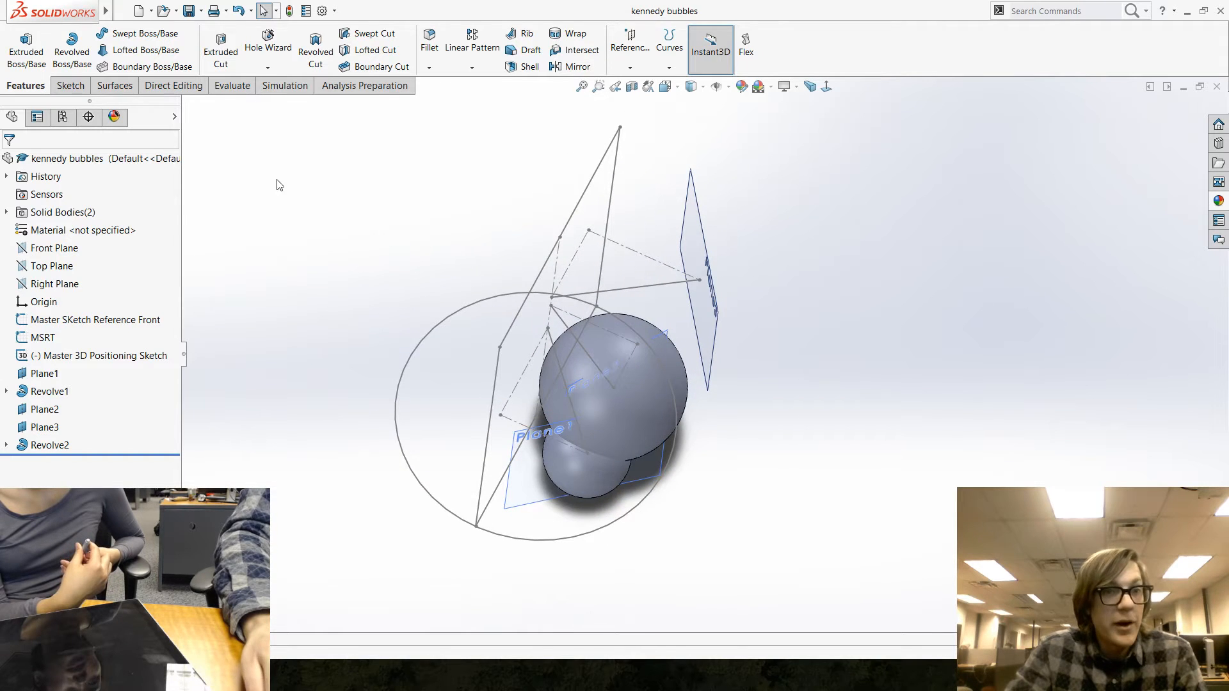
# Step: Start a sketch on the Top Plane and draw a circle centred on the origin, inside the larger base circle
pyautogui.click(52, 266)
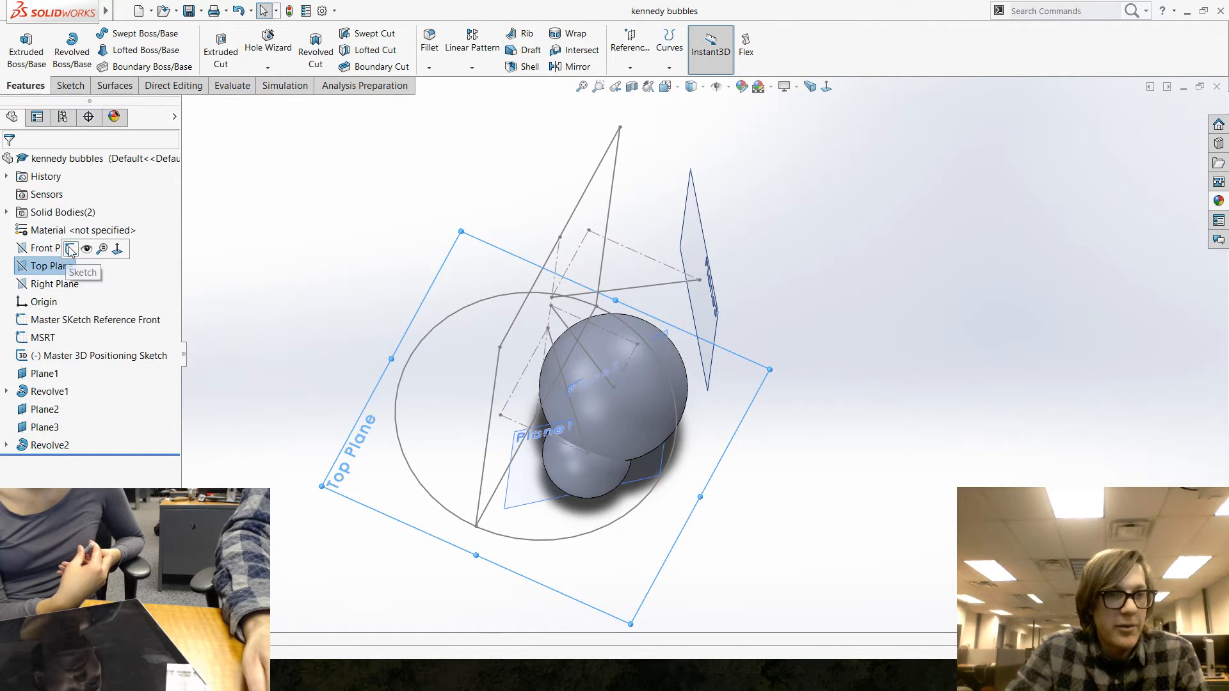
pyautogui.click(83, 248)
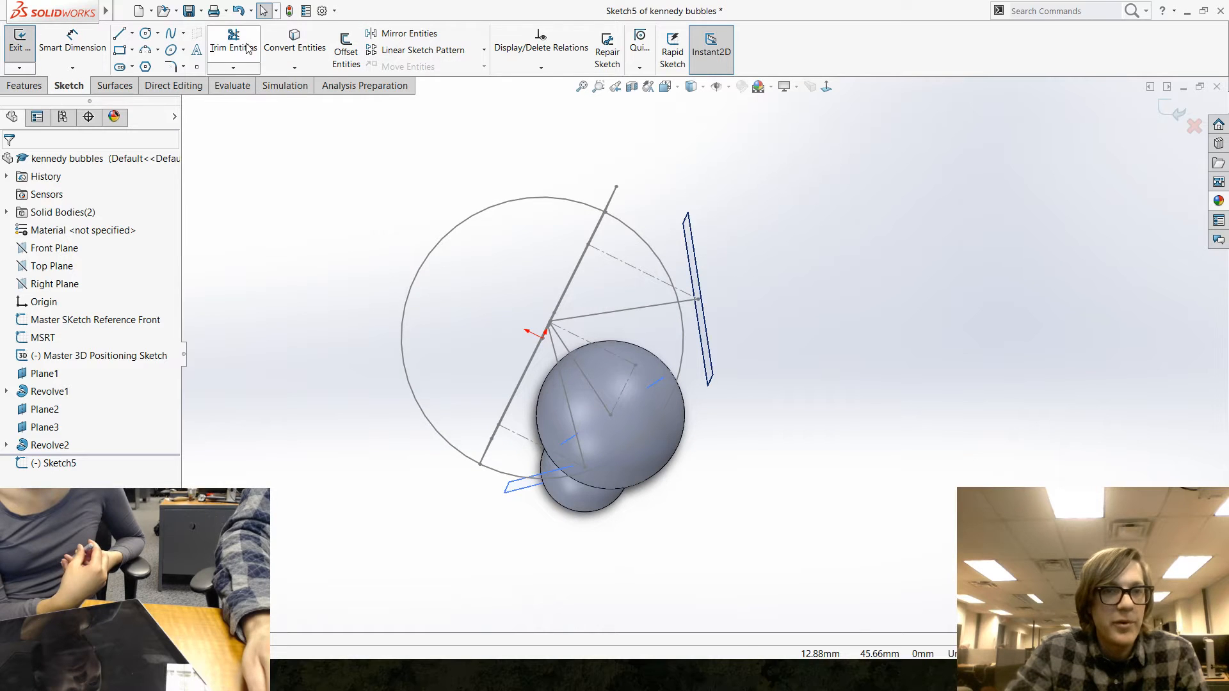
pyautogui.click(542, 338)
pyautogui.click(477, 272)
pyautogui.press('Escape')
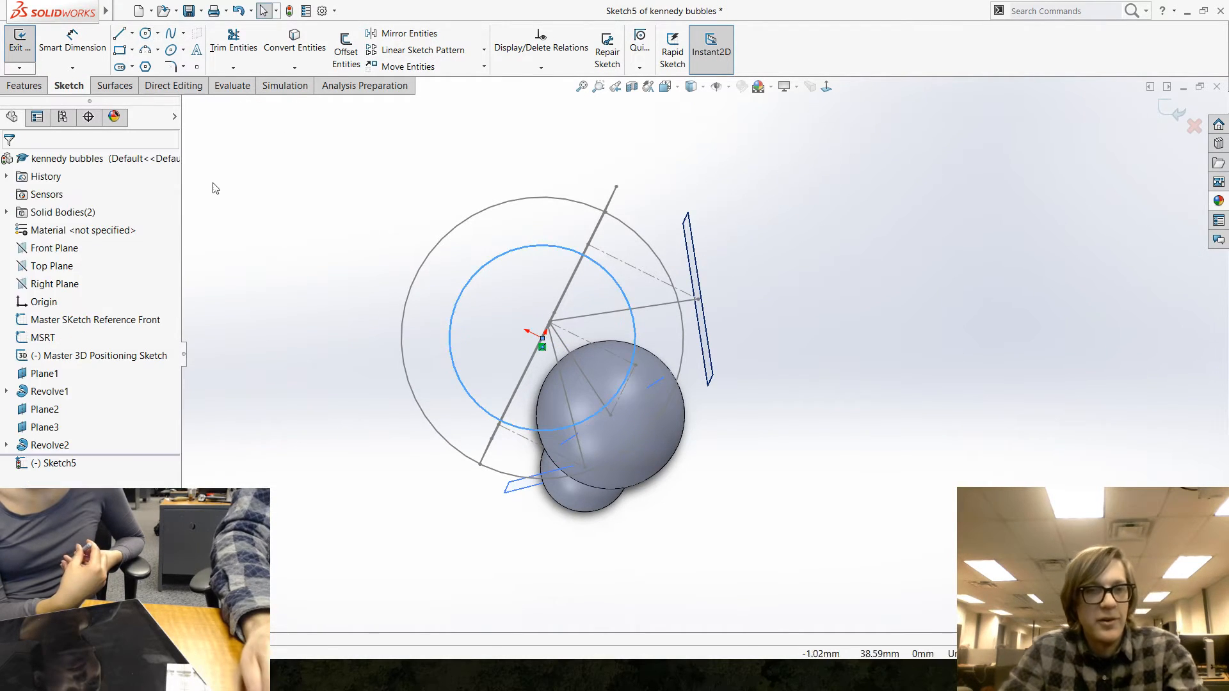
# Step: Extrude the inner circle 50 mm upward as a separate cylinder body, with merging turned off
pyautogui.click(24, 85)
pyautogui.click(26, 48)
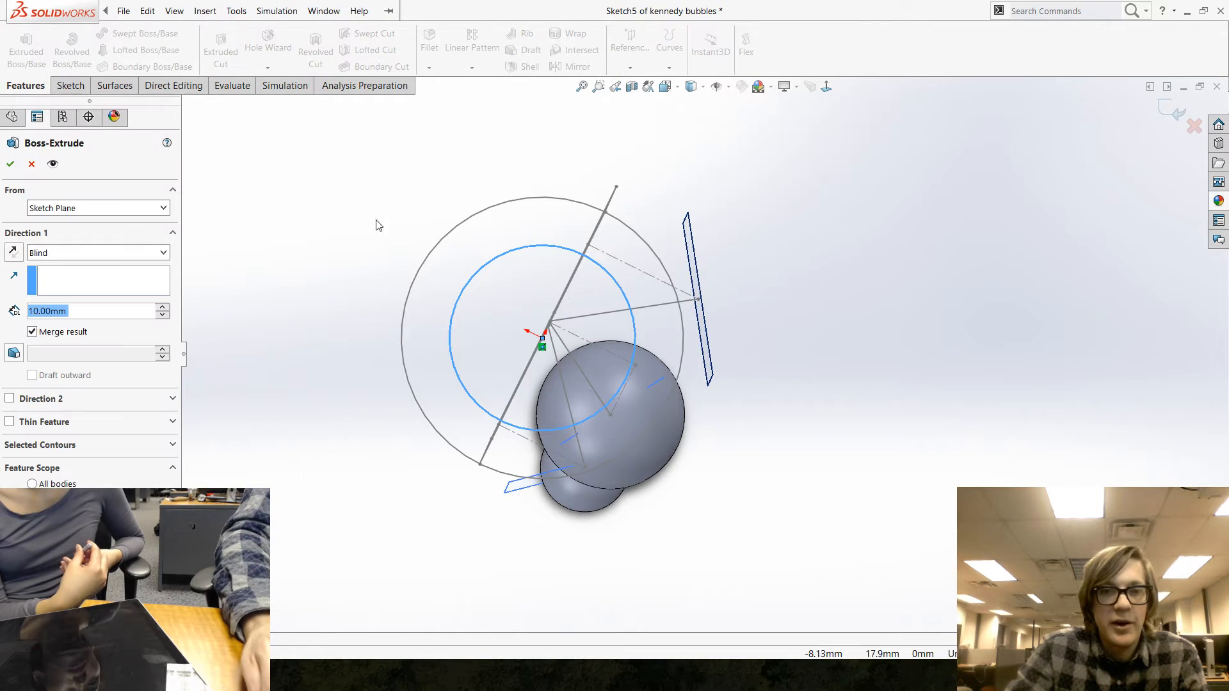
pyautogui.click(164, 306)
pyautogui.click(164, 306)
pyautogui.click(163, 306)
pyautogui.click(163, 307)
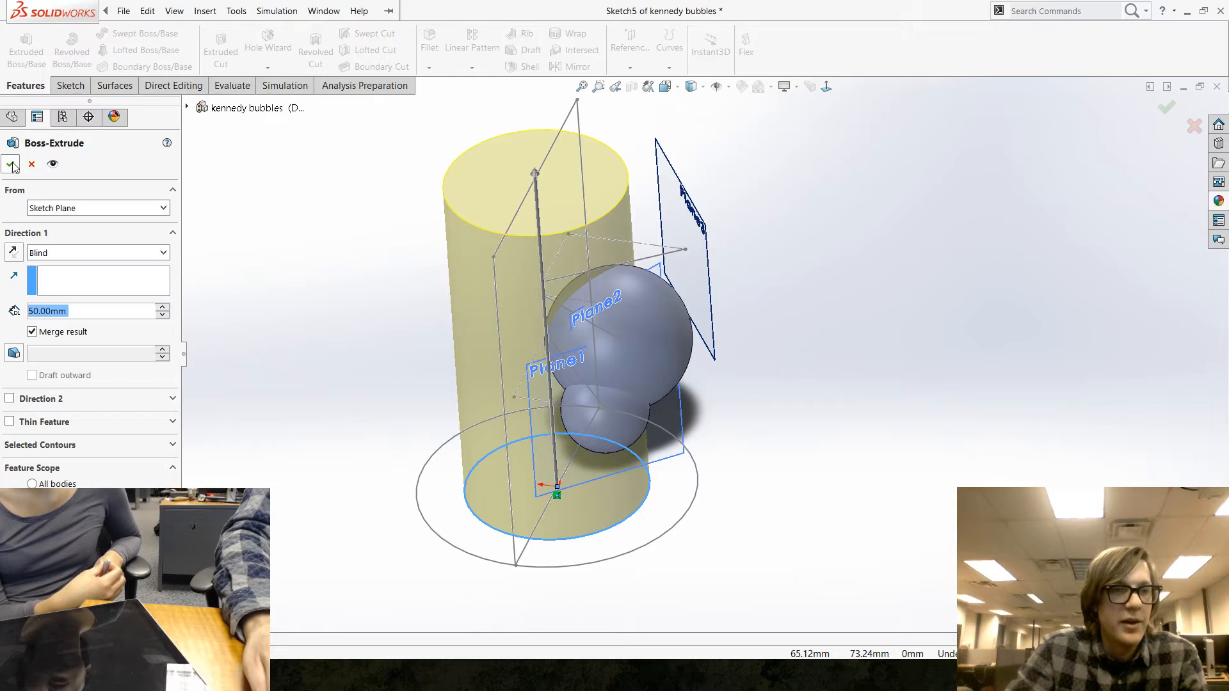
pyautogui.click(72, 333)
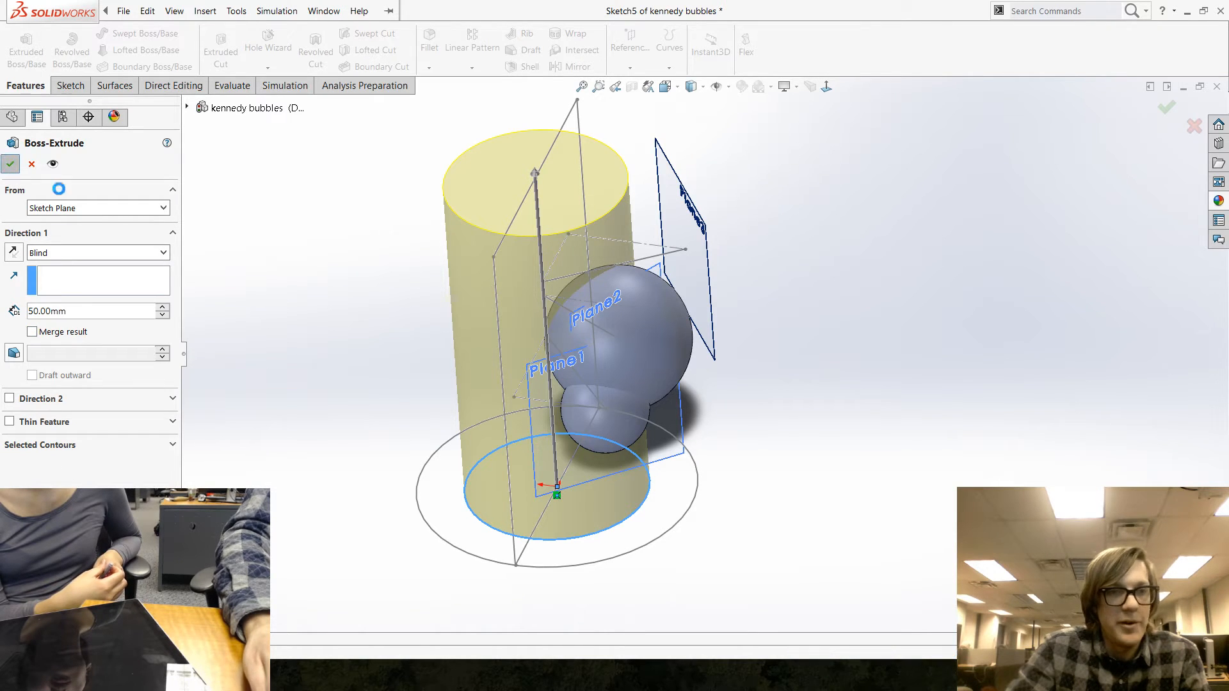
pyautogui.press('Return')
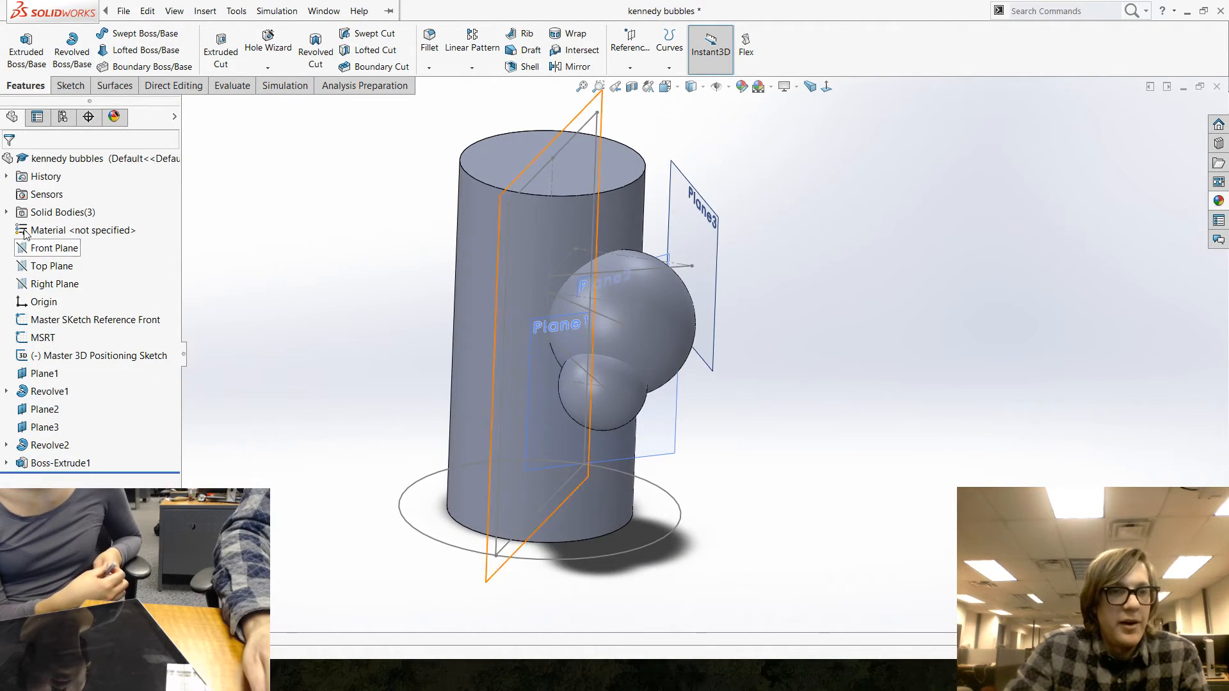
# Step: Combine the two sphere bodies and the central cylinder body into a single solid body
pyautogui.click(7, 213)
pyautogui.click(38, 231)
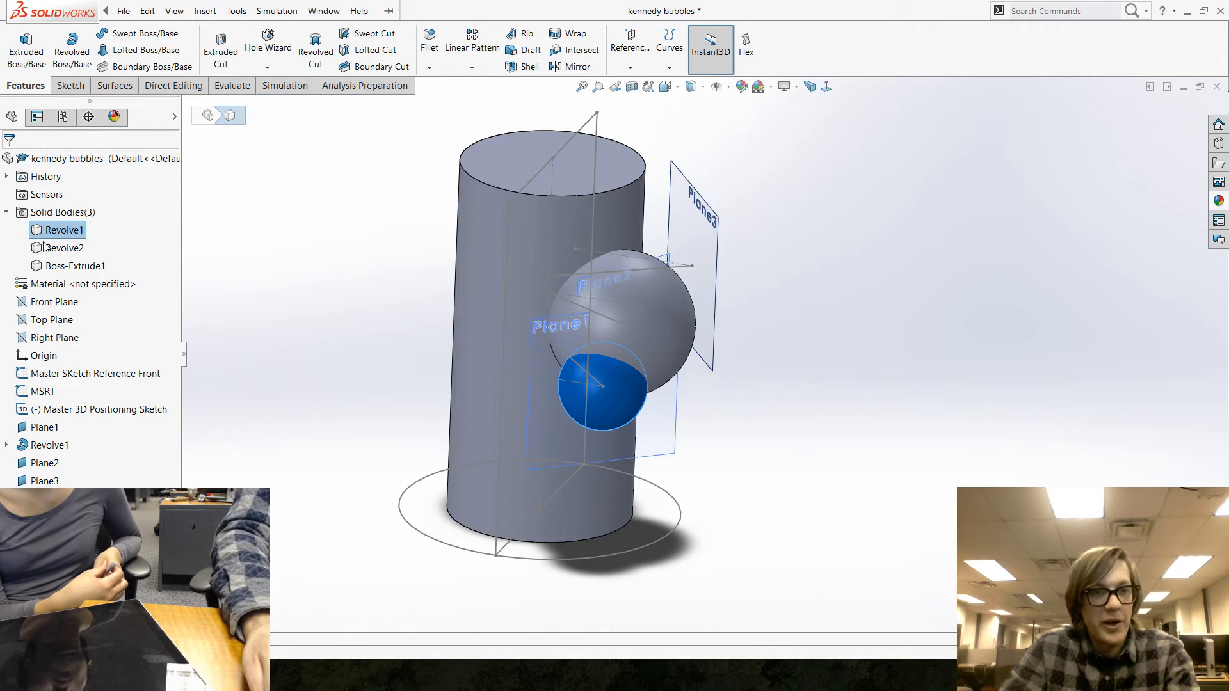
pyautogui.keyDown('shift'); pyautogui.click(45, 268); pyautogui.keyUp('shift')
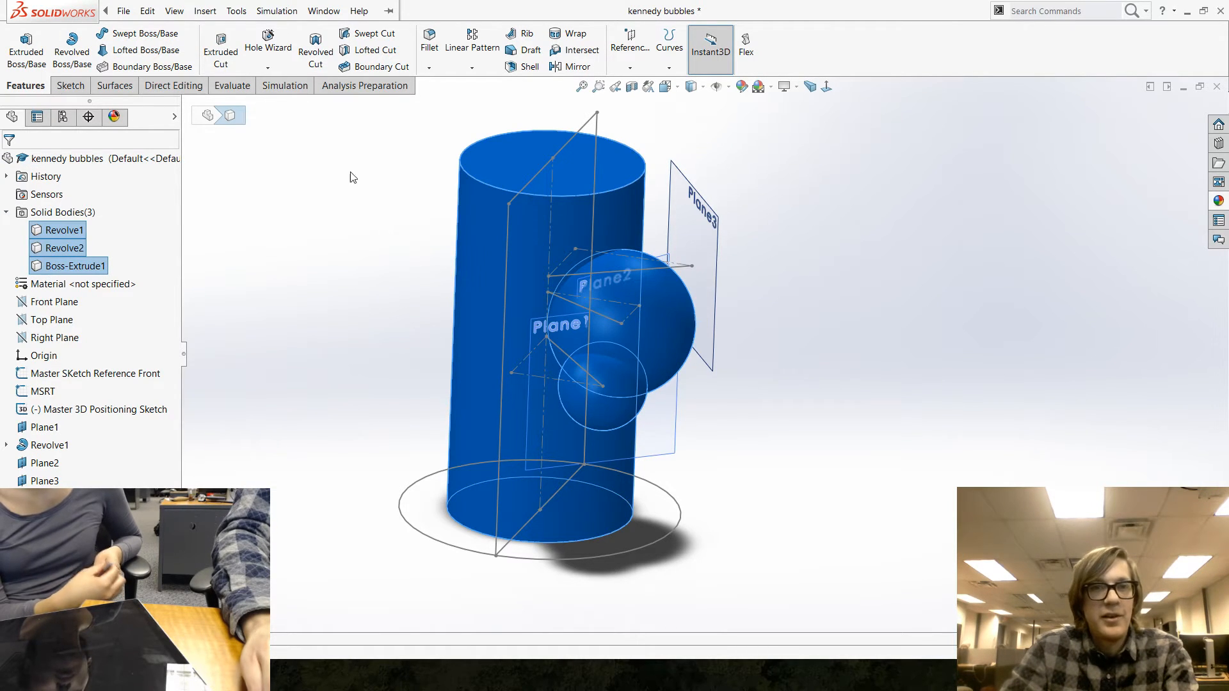
pyautogui.click(187, 87)
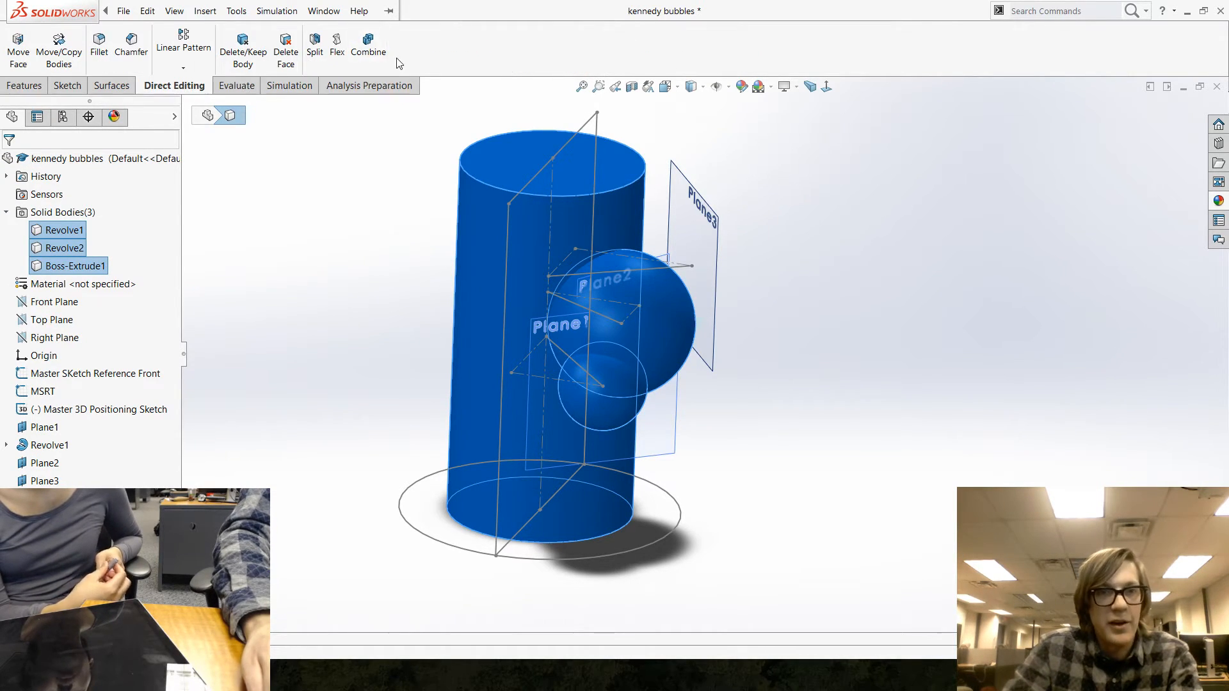
pyautogui.click(368, 46)
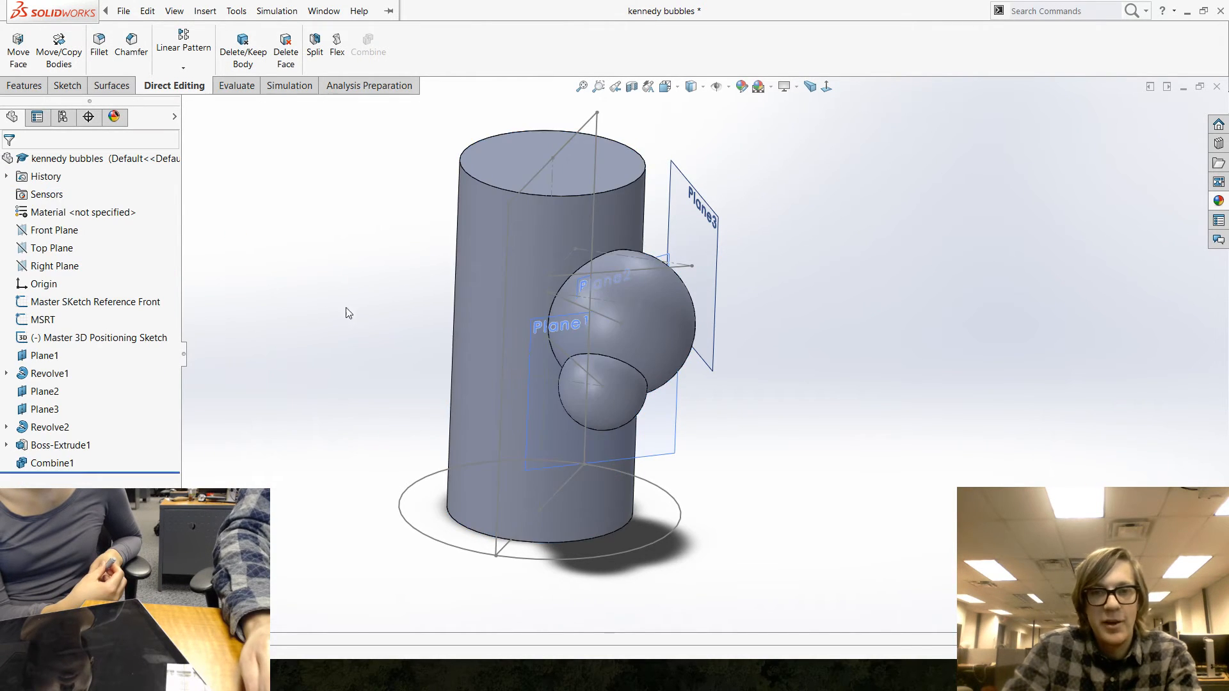
pyautogui.moveTo(346, 309); pyautogui.dragTo(284, 321, button='middle')
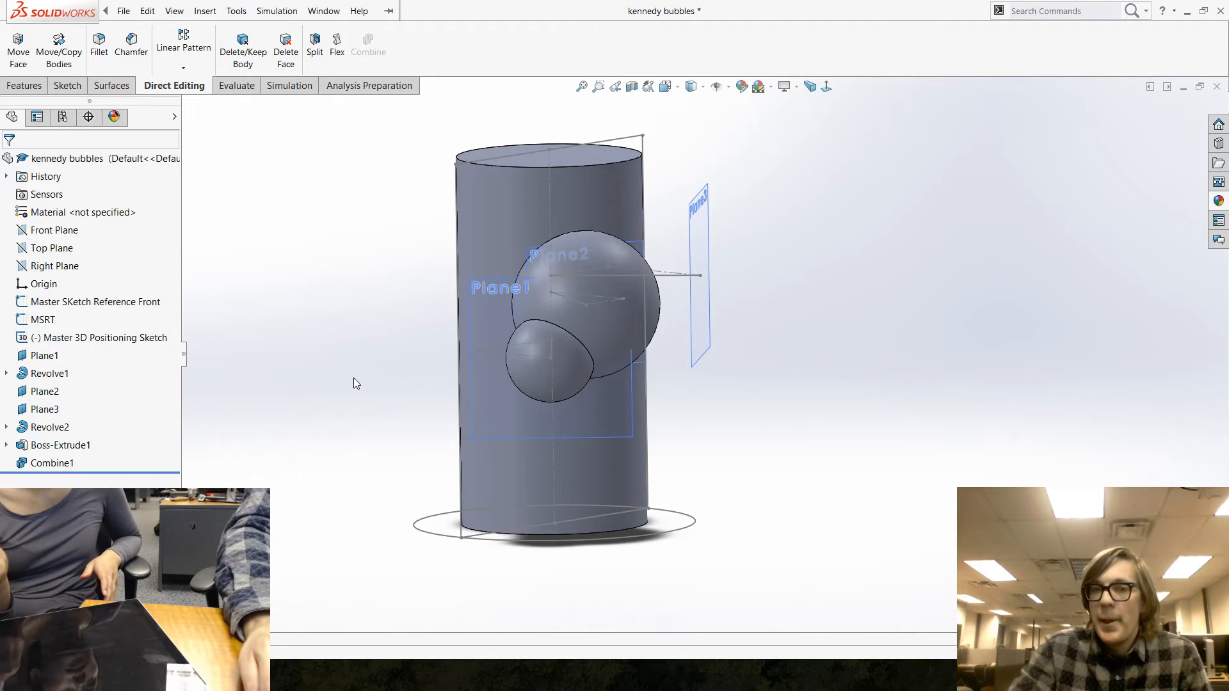
pyautogui.moveTo(354, 381); pyautogui.dragTo(439, 430, button='middle')
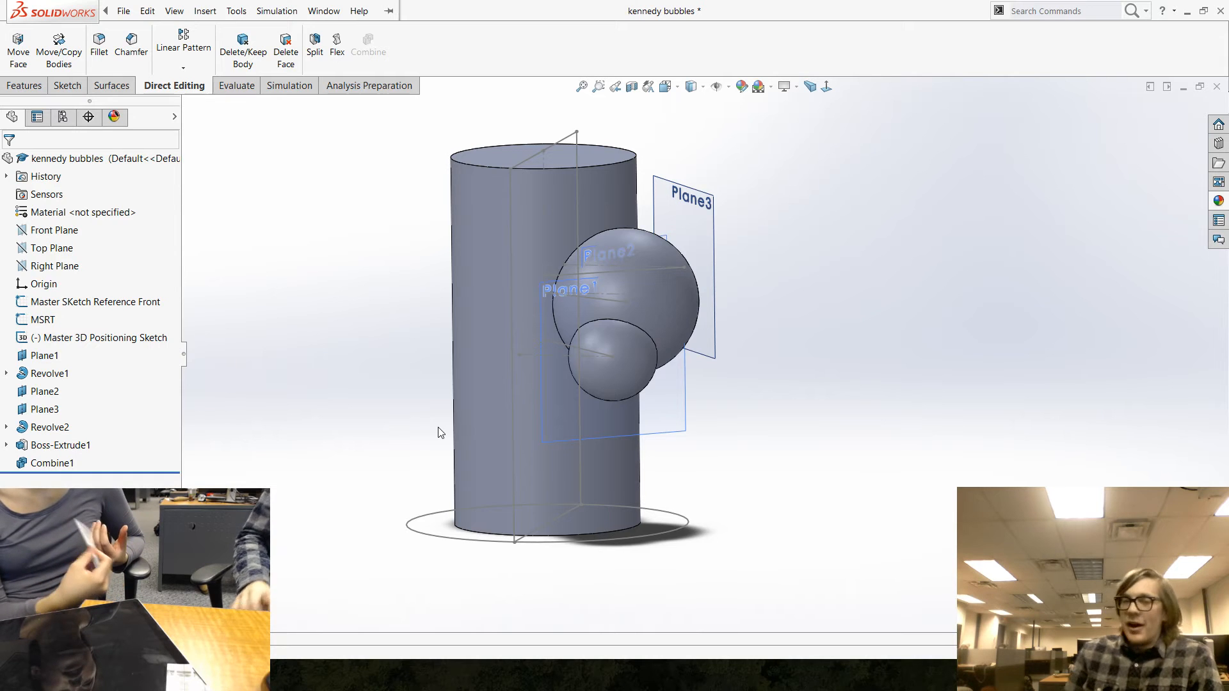
pyautogui.moveTo(624, 283); pyautogui.dragTo(576, 349, button='middle')
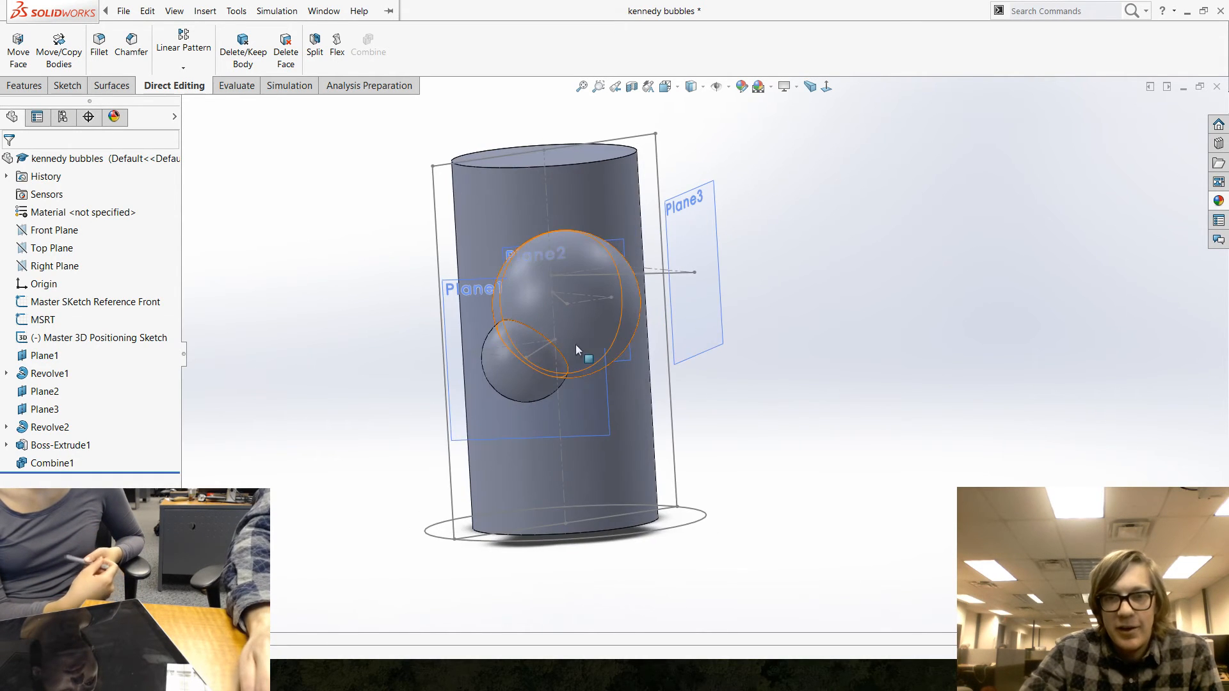
pyautogui.moveTo(576, 405); pyautogui.dragTo(433, 332, button='middle')
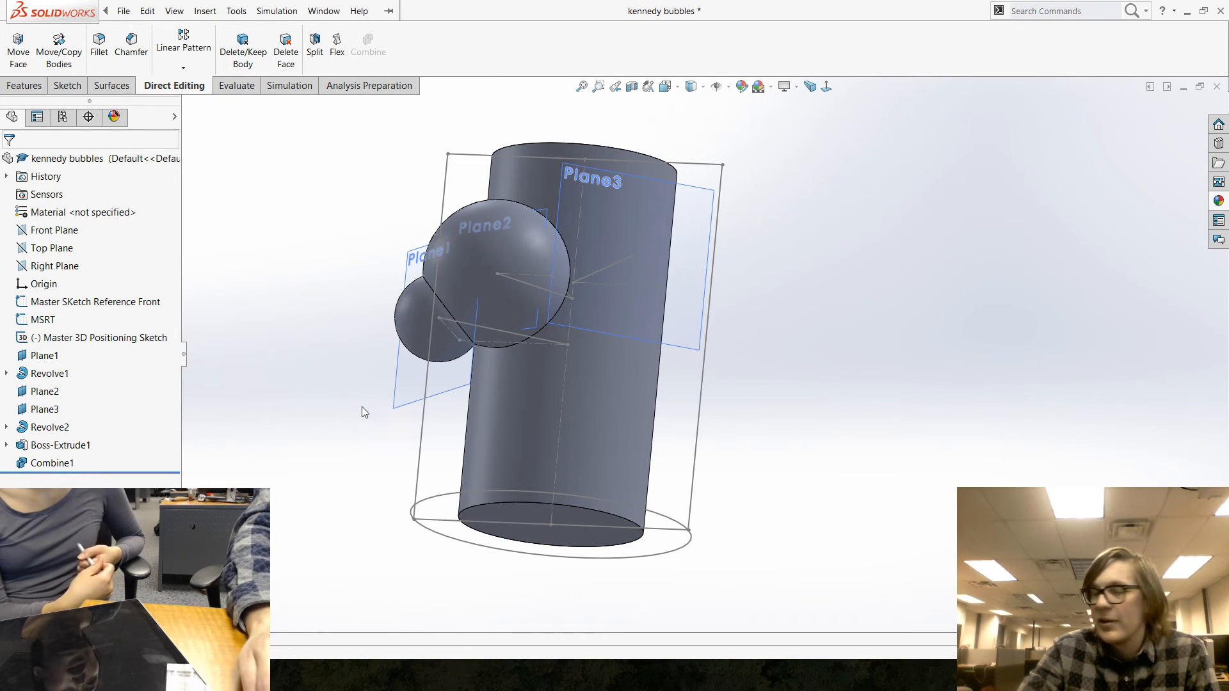
pyautogui.moveTo(362, 411); pyautogui.dragTo(456, 525, button='middle')
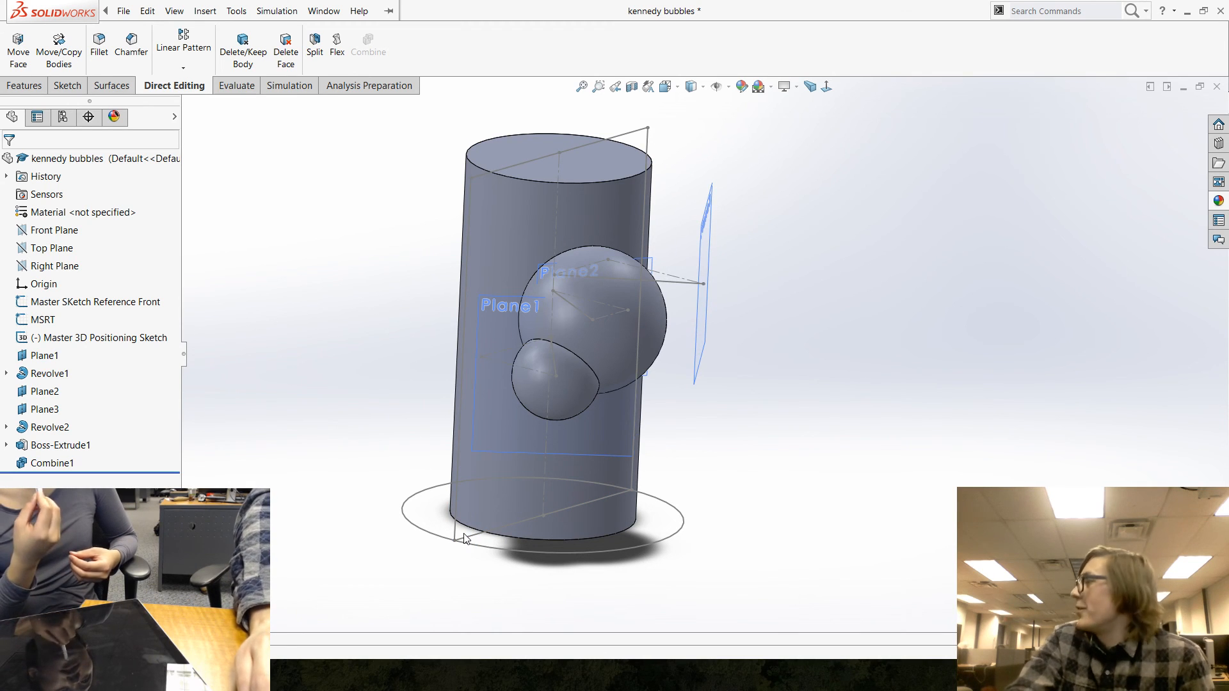